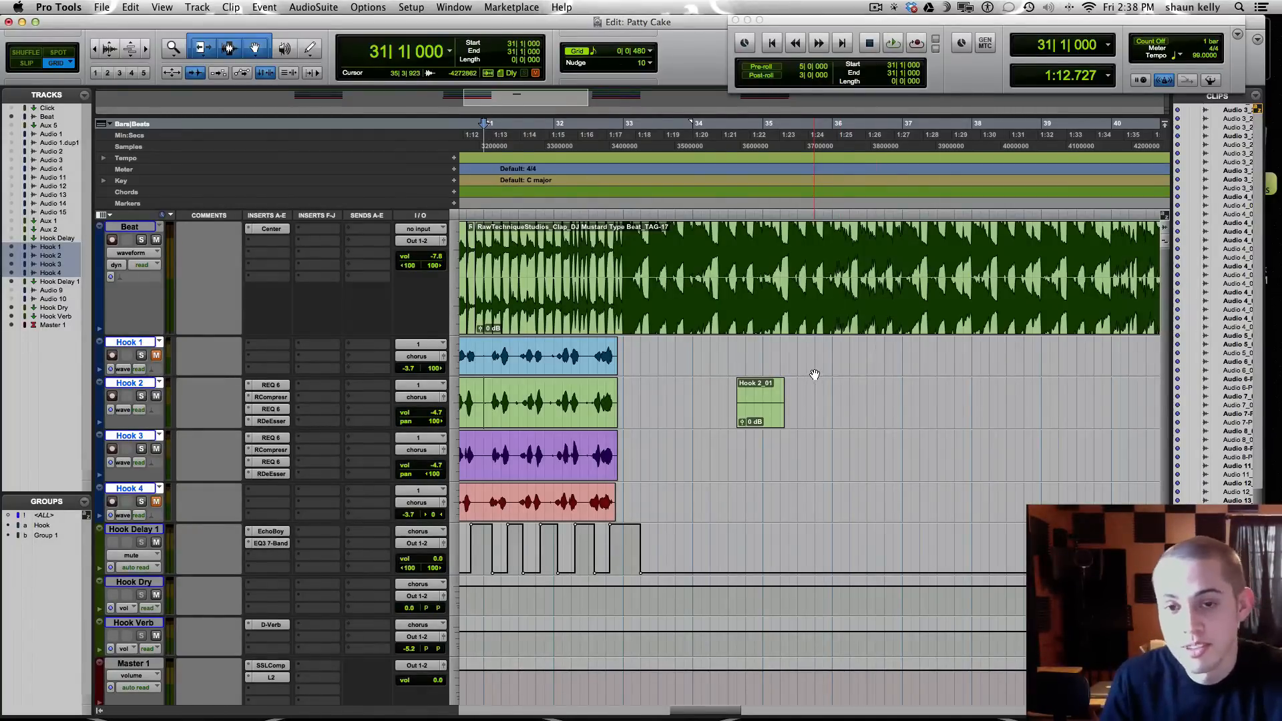
- Delete the short stray clip that sits alone on the Hook 2 track
left_click(757, 409)
key("BackSpace")
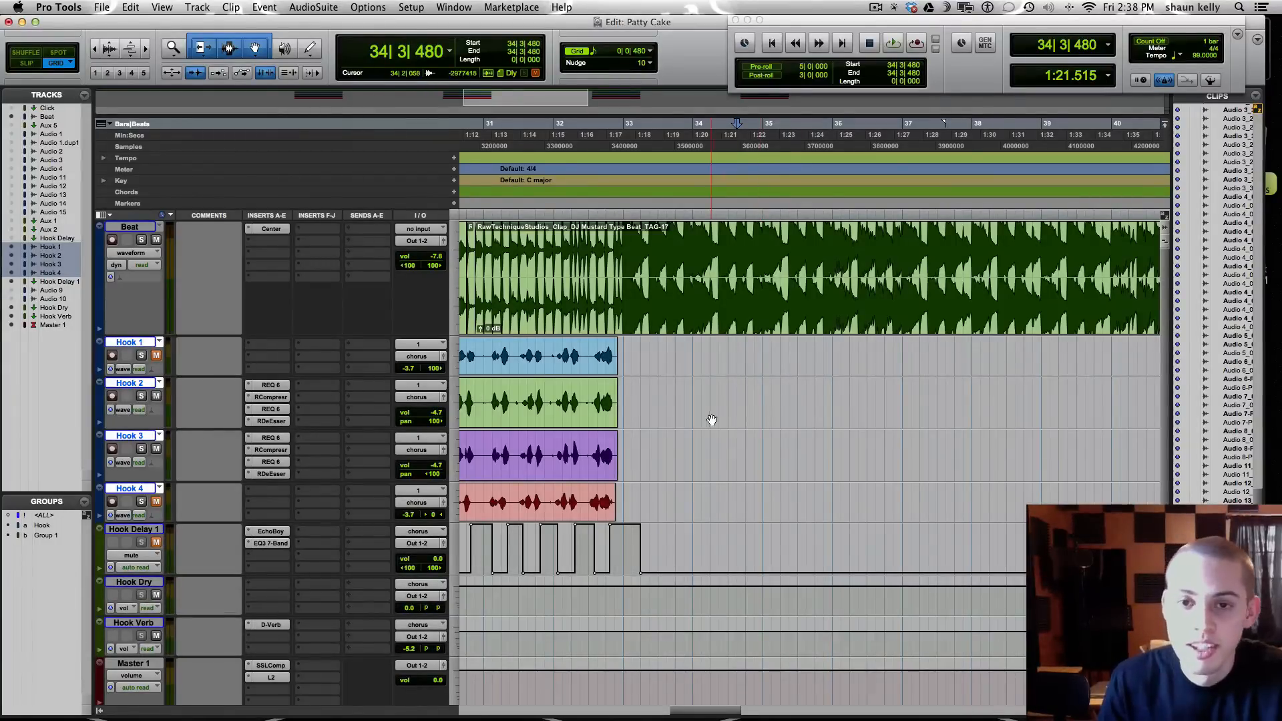
- Try an equal-gain fade-in on the start of the Hook 1 clip, from 28|4|480 to 29|2|480, and undo it
scroll(712, 420, "left", 5)
scroll(801, 399, "right", 5)
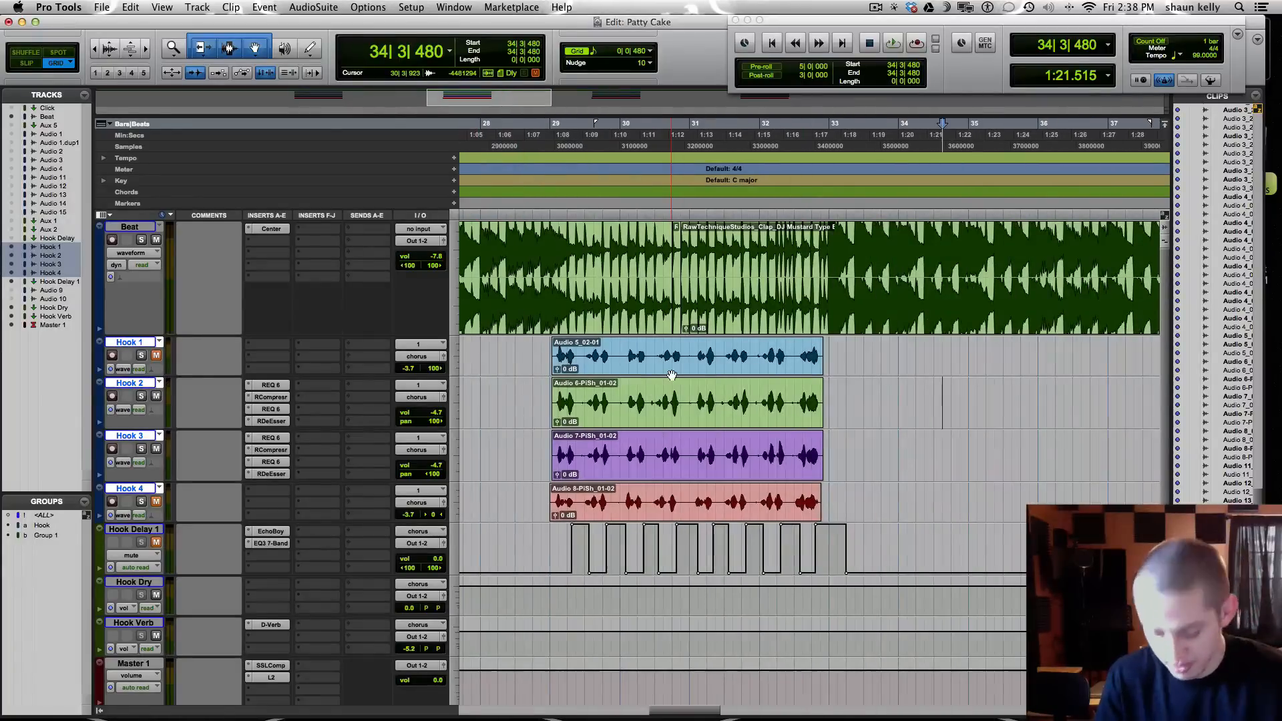
key("super+bracketright")
scroll(671, 376, "left", 10)
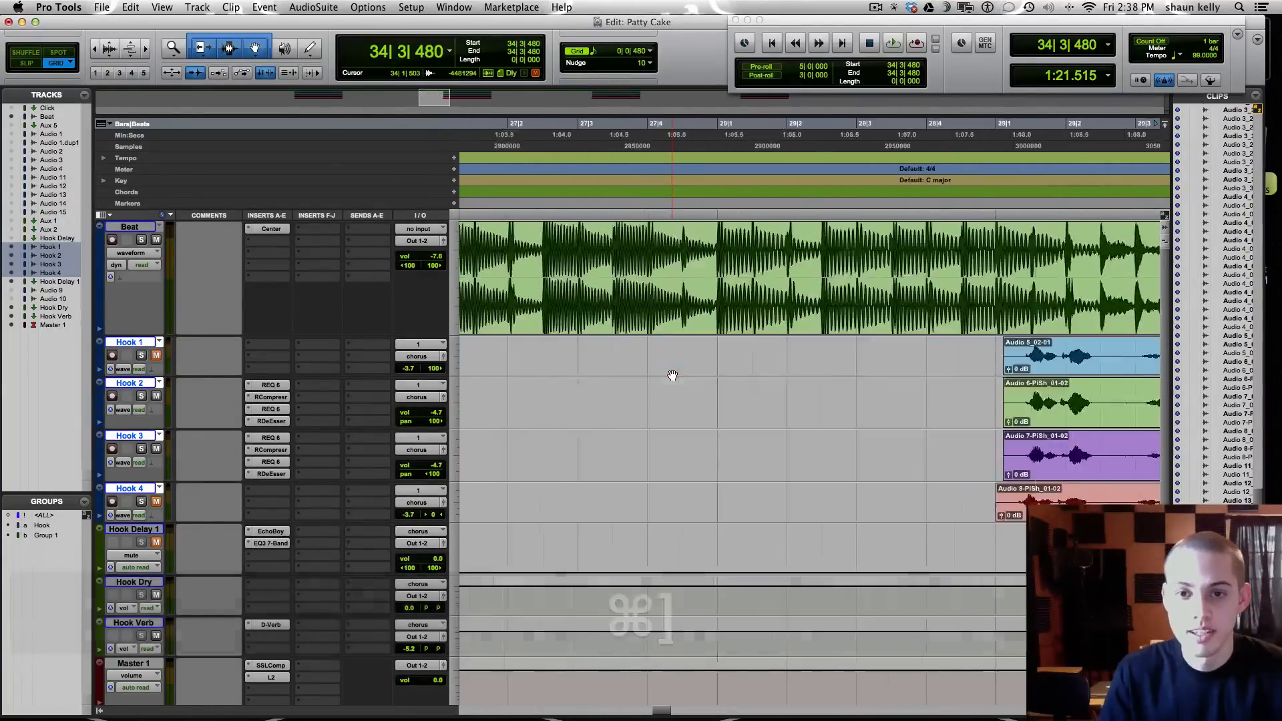
scroll(885, 356, "right", 3)
scroll(879, 358, "right", 2)
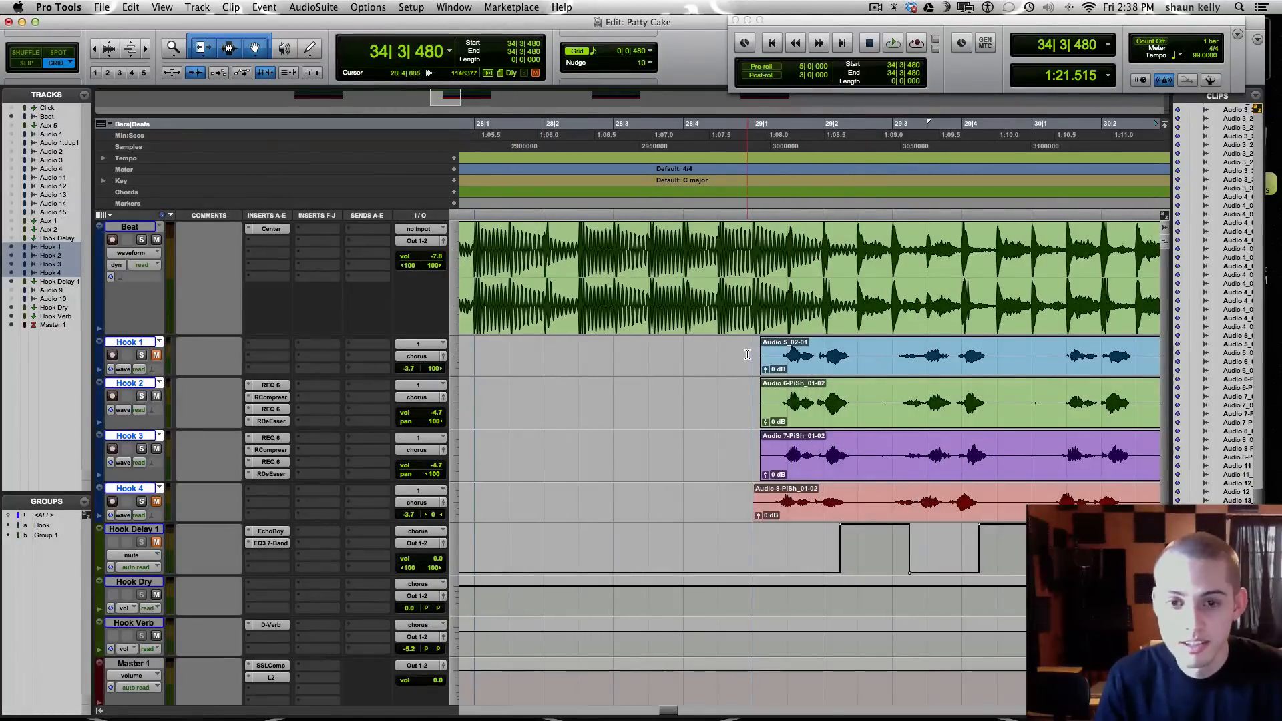
left_click_drag(749, 354, 720, 360)
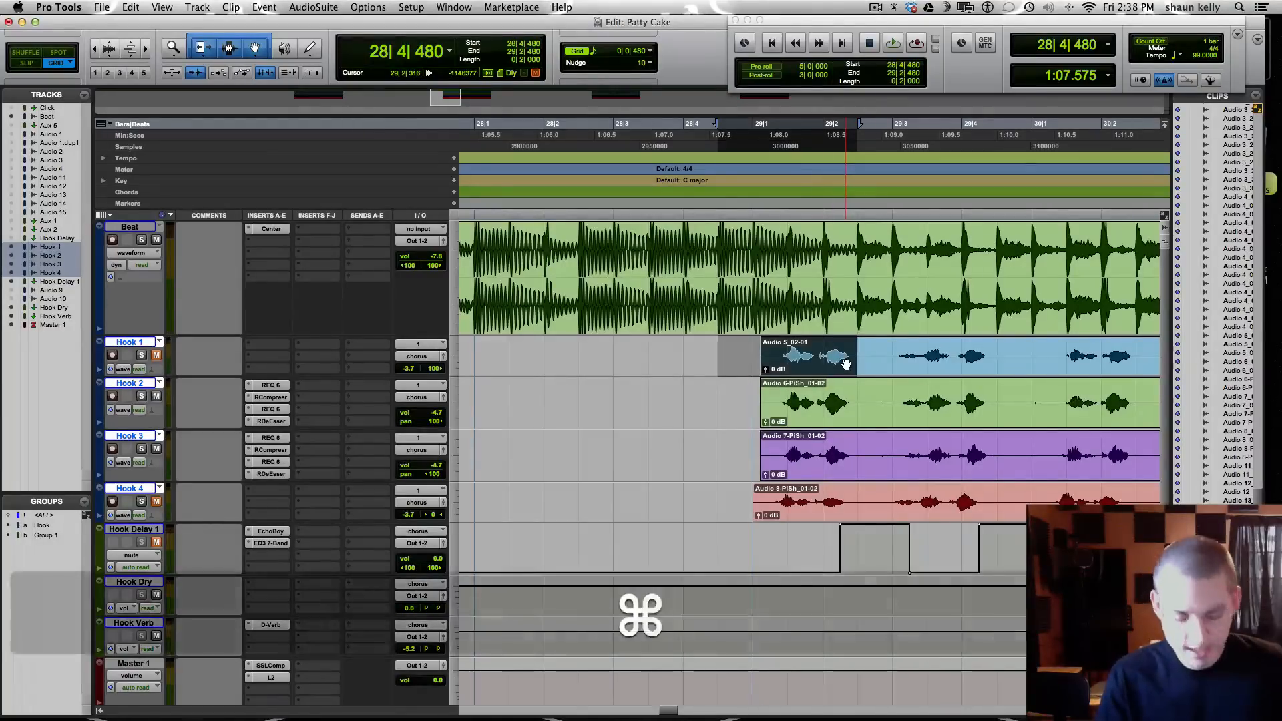
key("super+f")
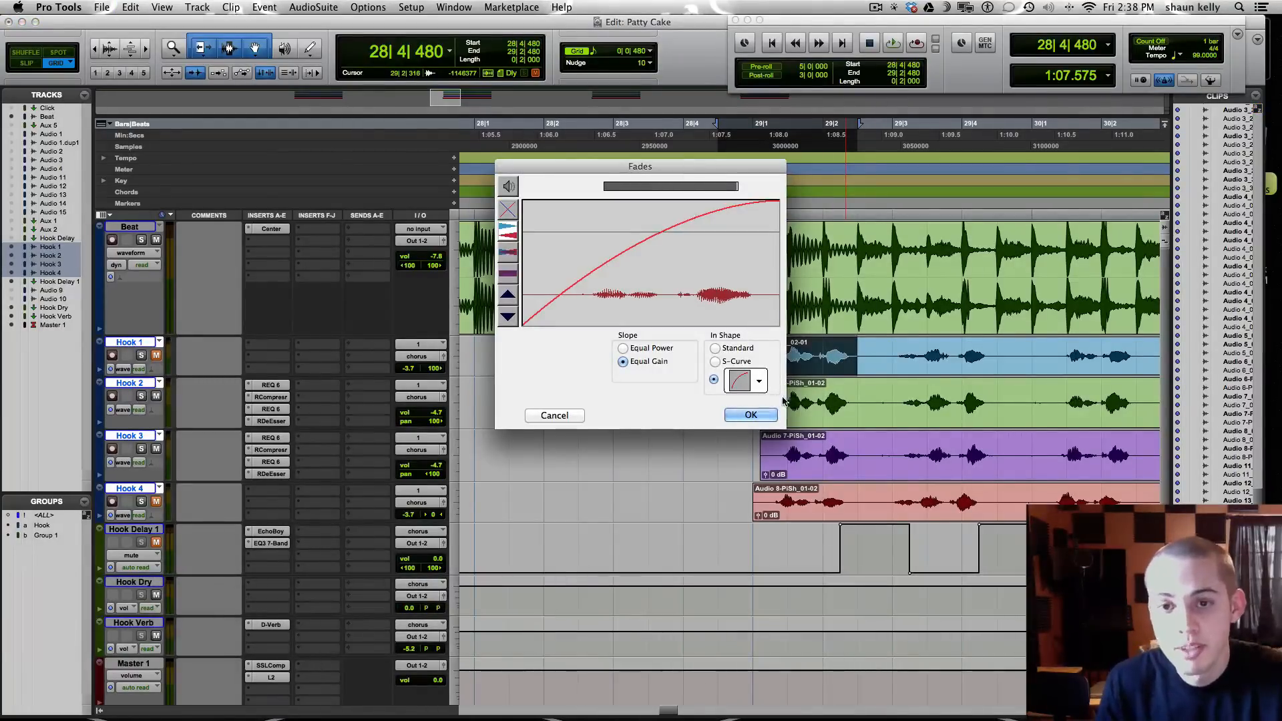
left_click(756, 382)
left_click(709, 425)
left_click(748, 416)
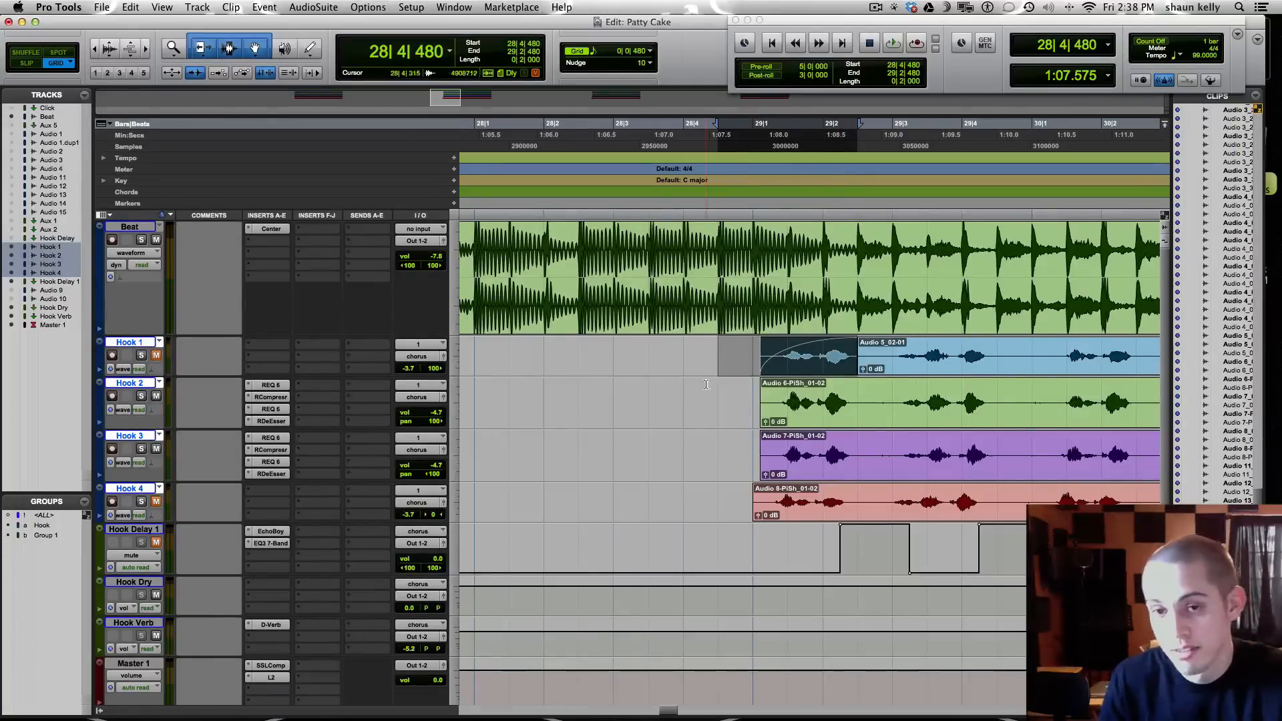
key("super+z")
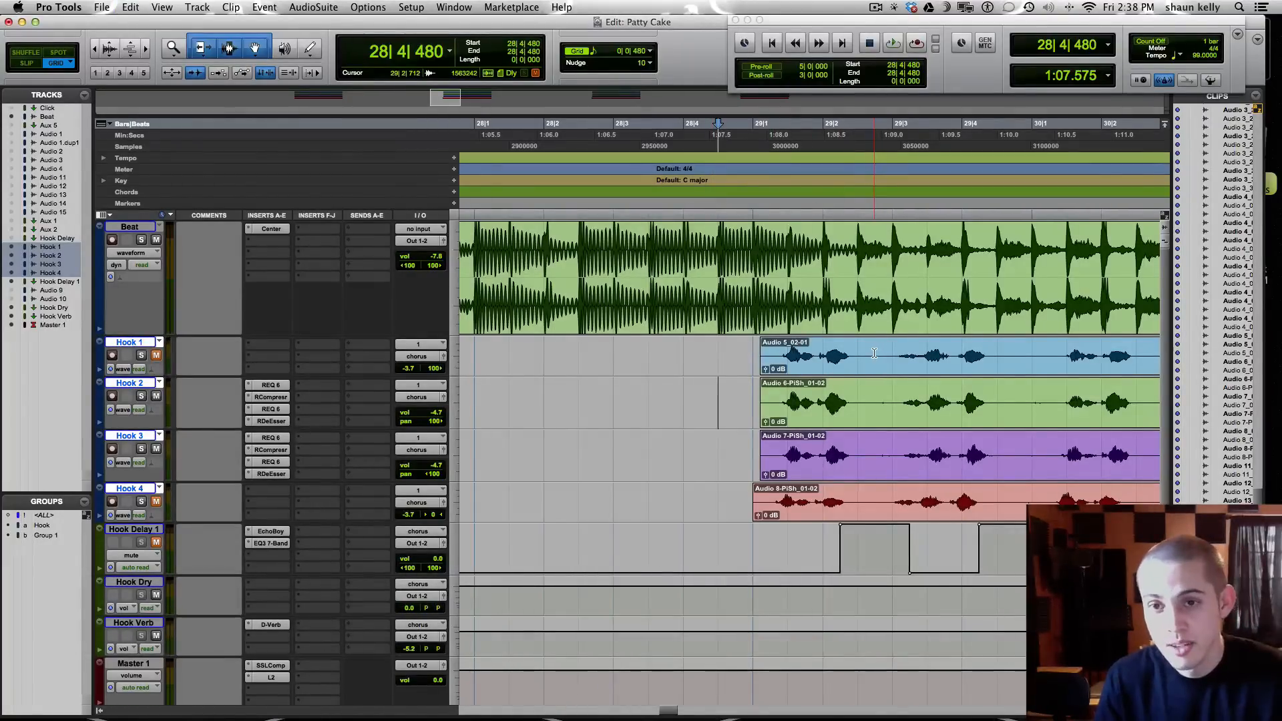
- Separate the Hook 1 clip at 29|3|000
scroll(874, 353, "right", 5)
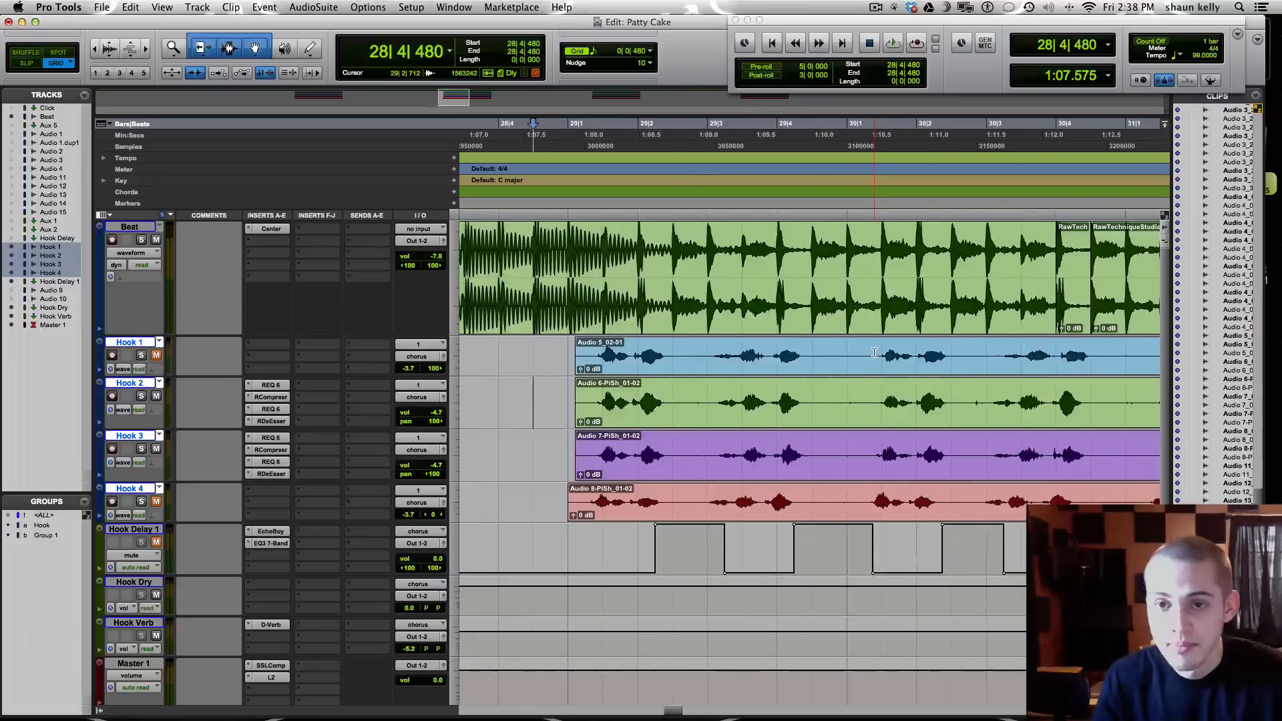
left_click(692, 356)
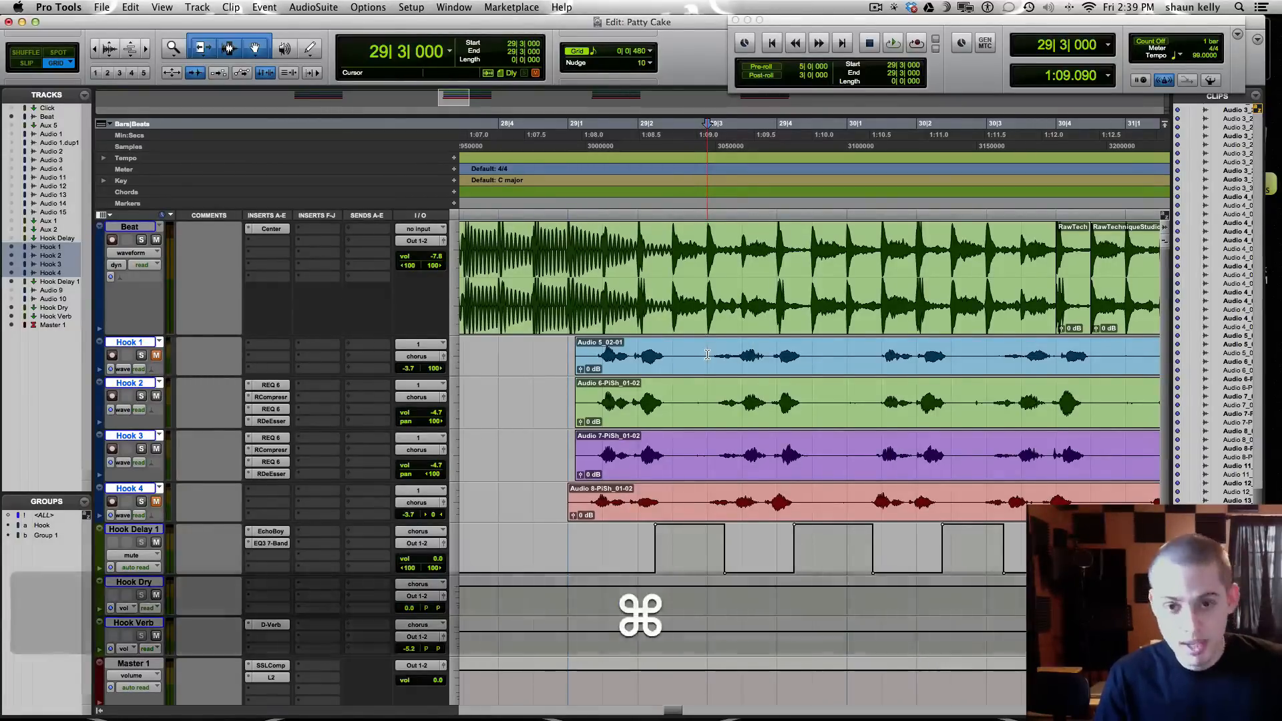
key("super+e")
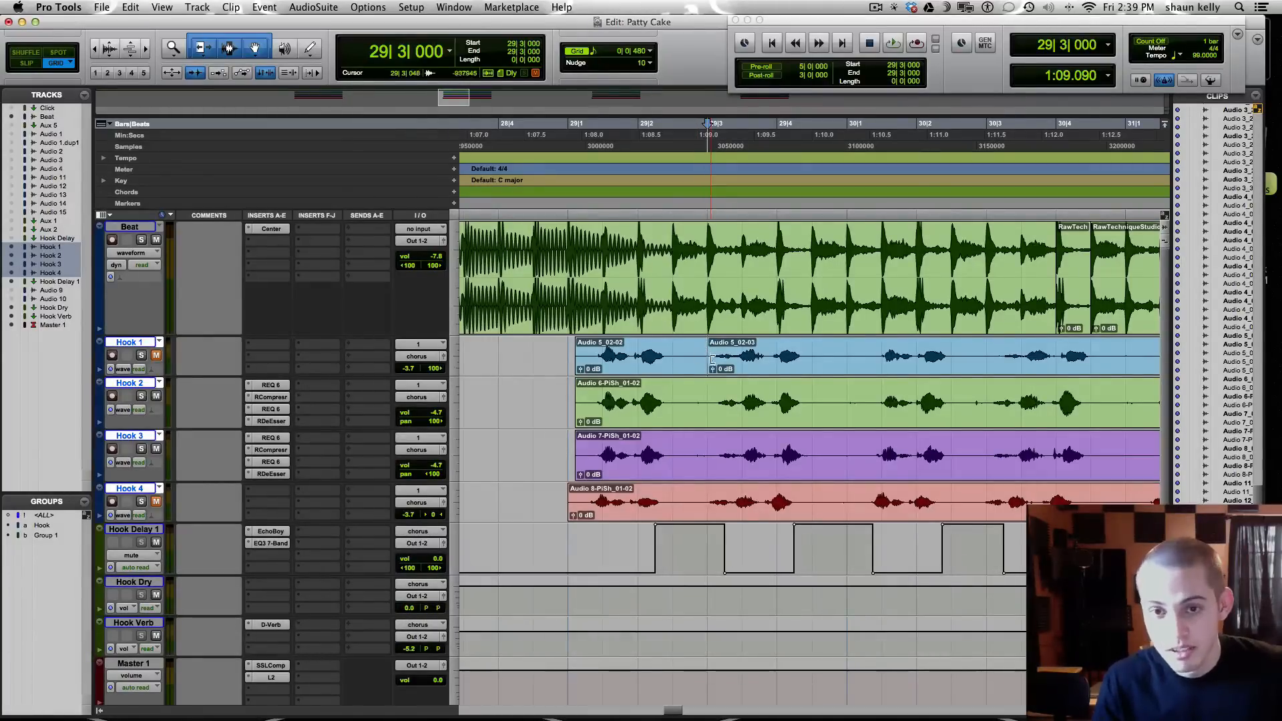
- Try moving the first separated Hook 1 clip to the 29|1|000 grid line and undo the move
left_click_drag(675, 367, 532, 366)
key("super+z")
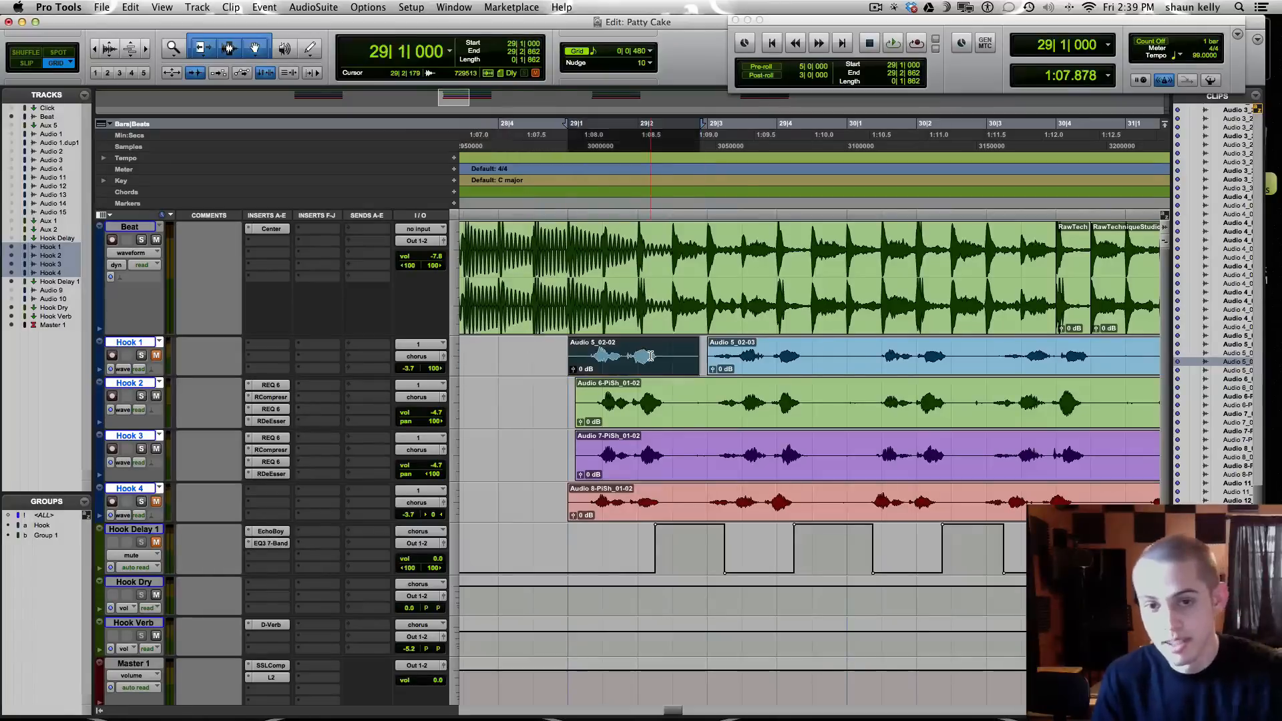
key("super+z")
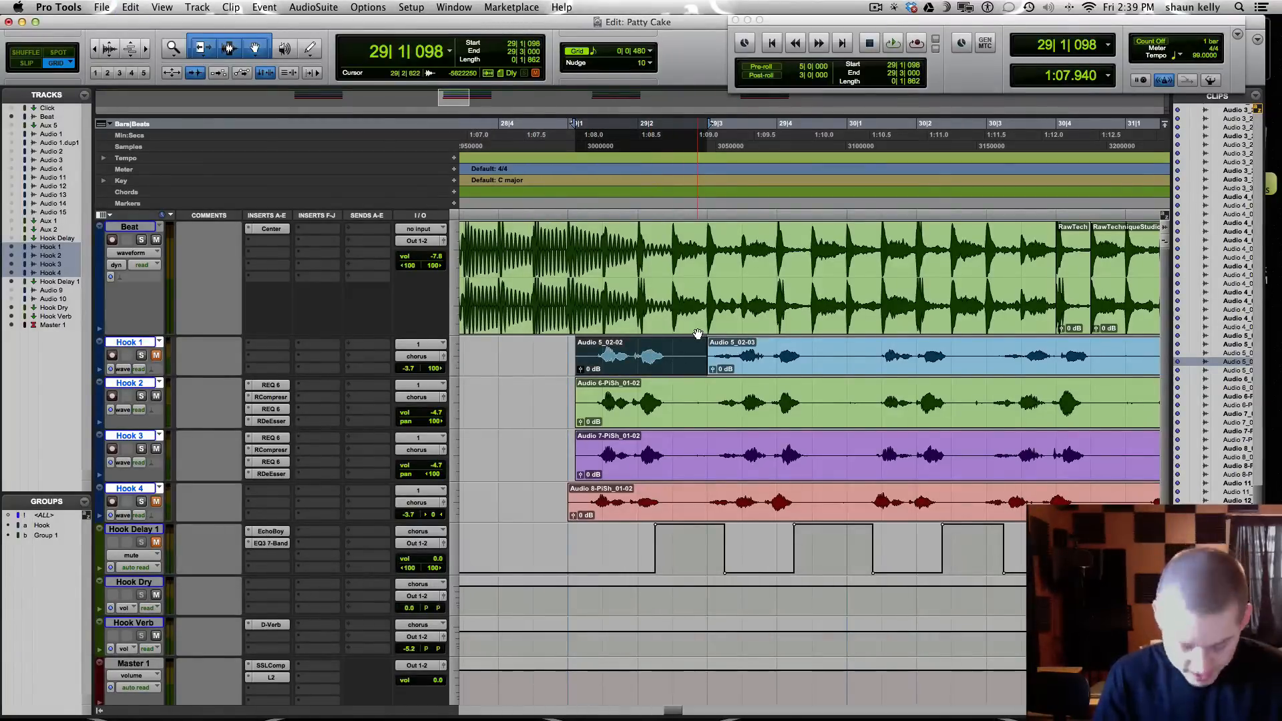
- Examine the Beat waveform closely around 29|4|000 to compare its transient with the grid line
left_click(777, 257)
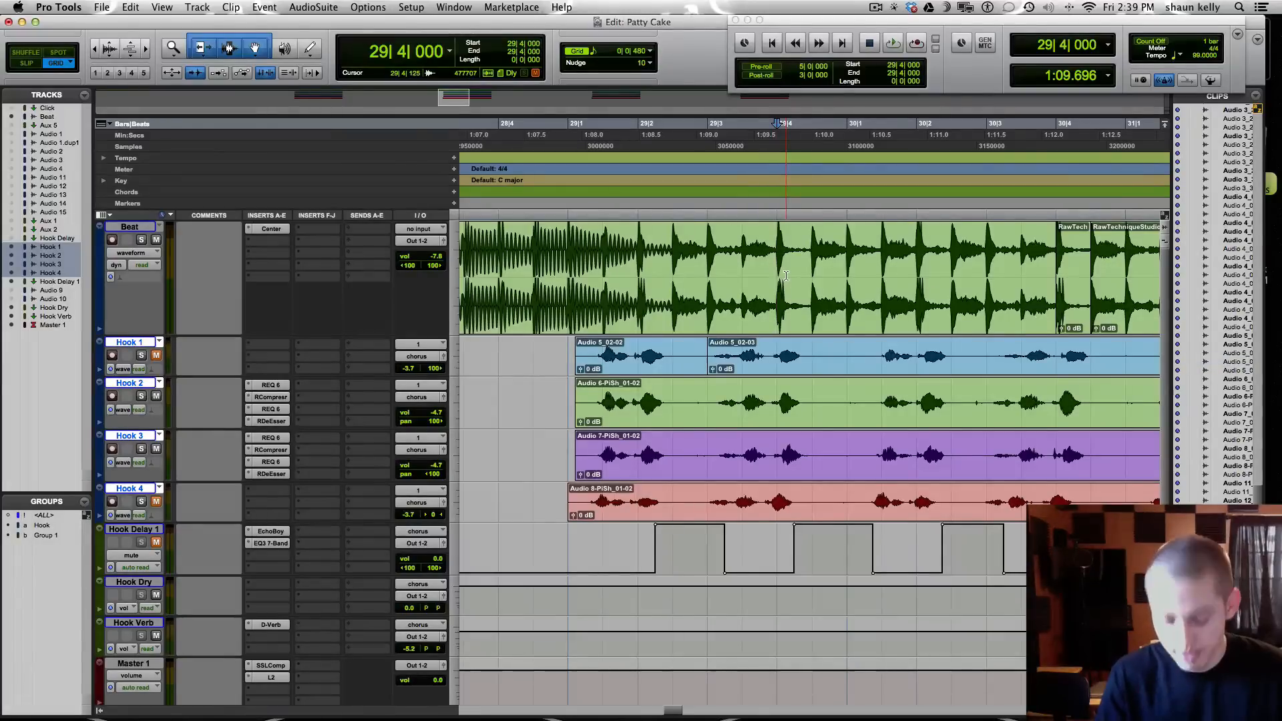
key("super+bracketright")
key("super+bracketright")
key("super+bracketright")
key("super+bracketright")
key("super+bracketright")
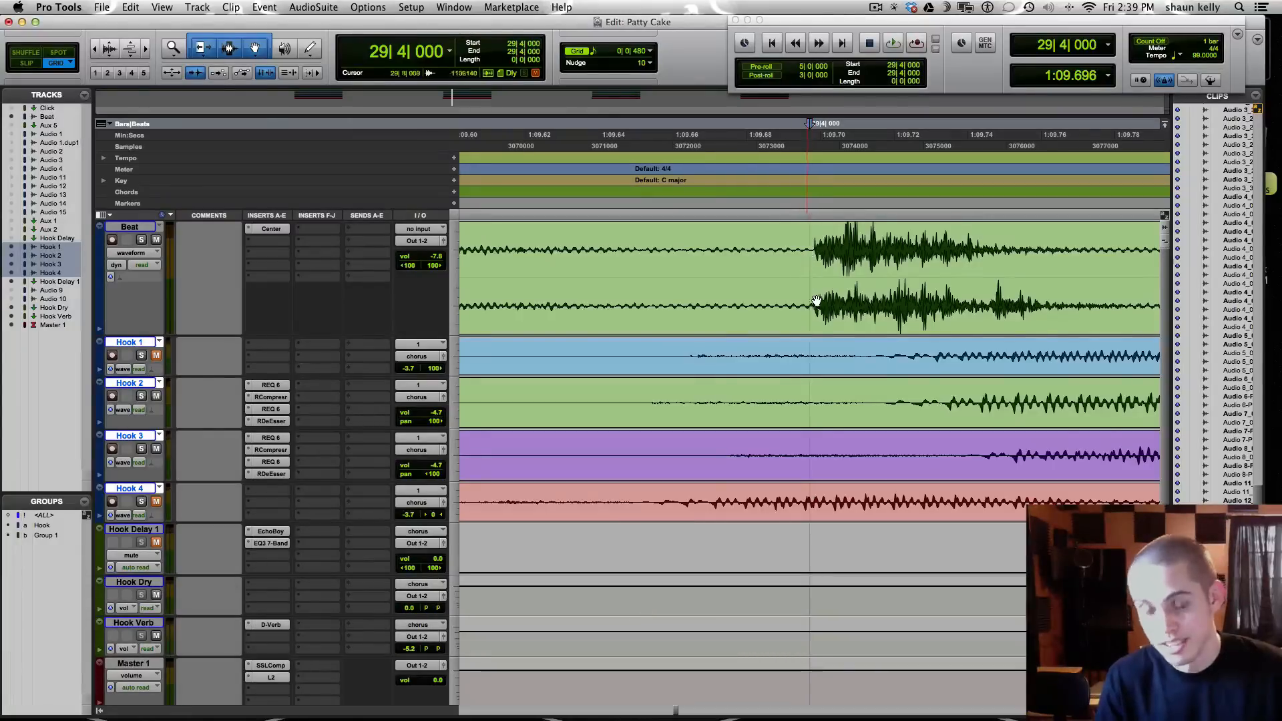
key("super+bracketleft")
key("super+bracketleft")
key("super+bracketleft")
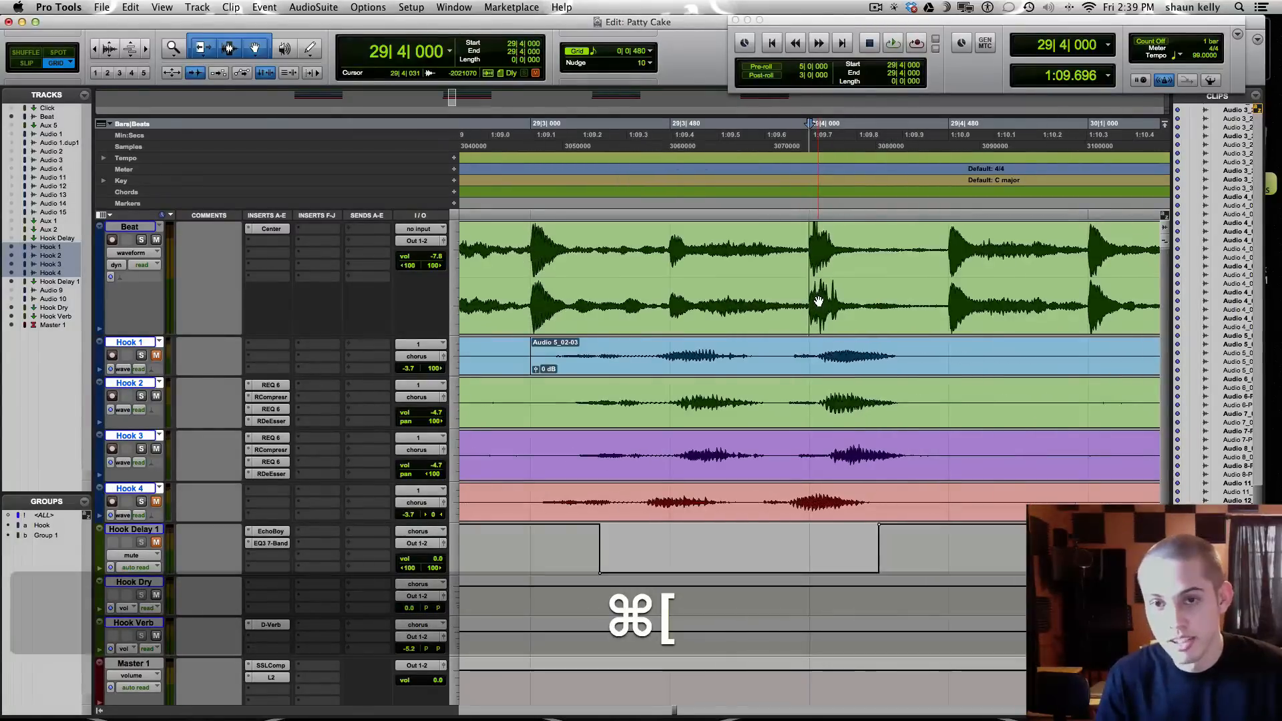
key("super+bracketleft")
key("super+bracketright")
key("super+bracketright")
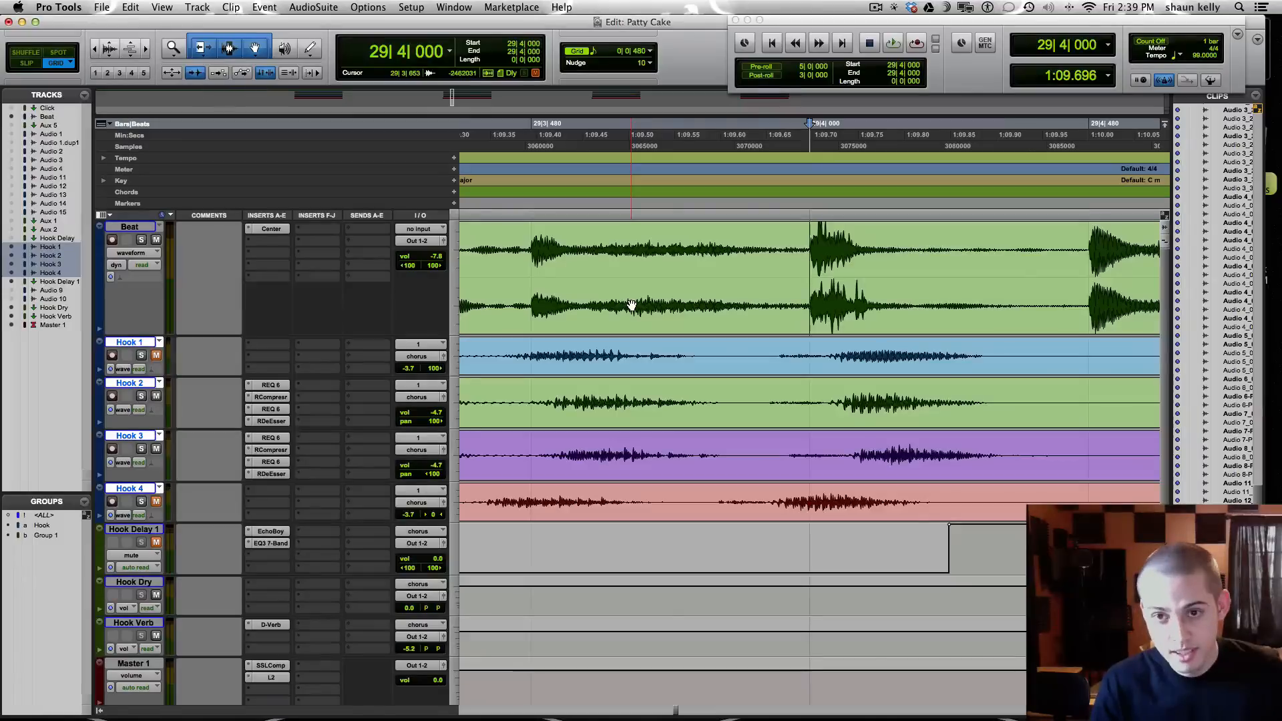
- Jump the edit cursor to successive Beat transients, ending at the one at 29|4|002
key("Tab")
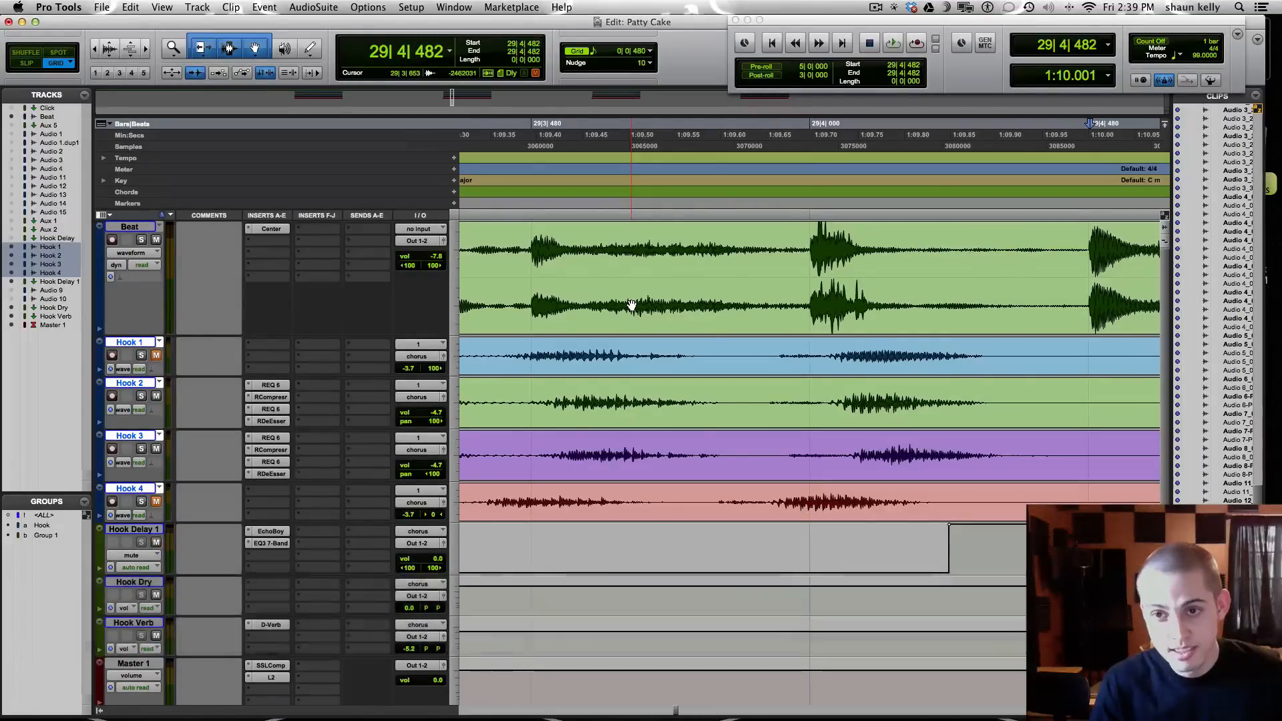
left_click(537, 259)
key("Tab")
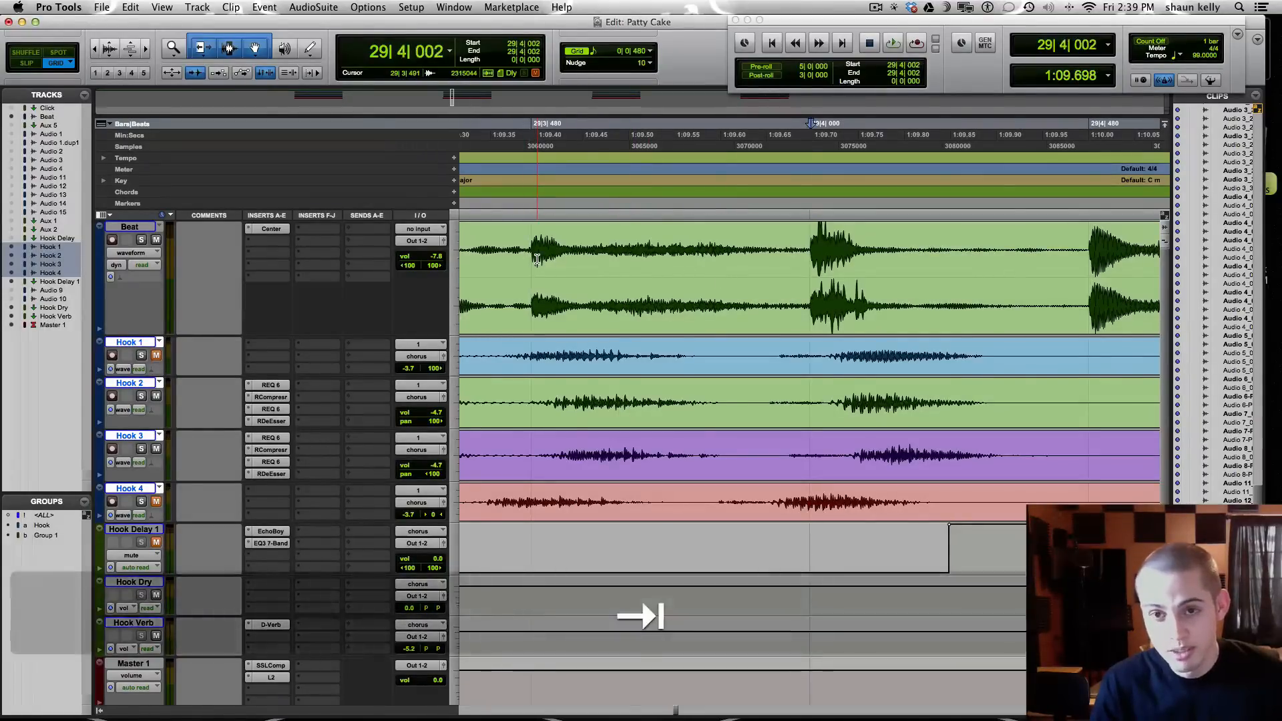
left_click(534, 259)
key("Tab")
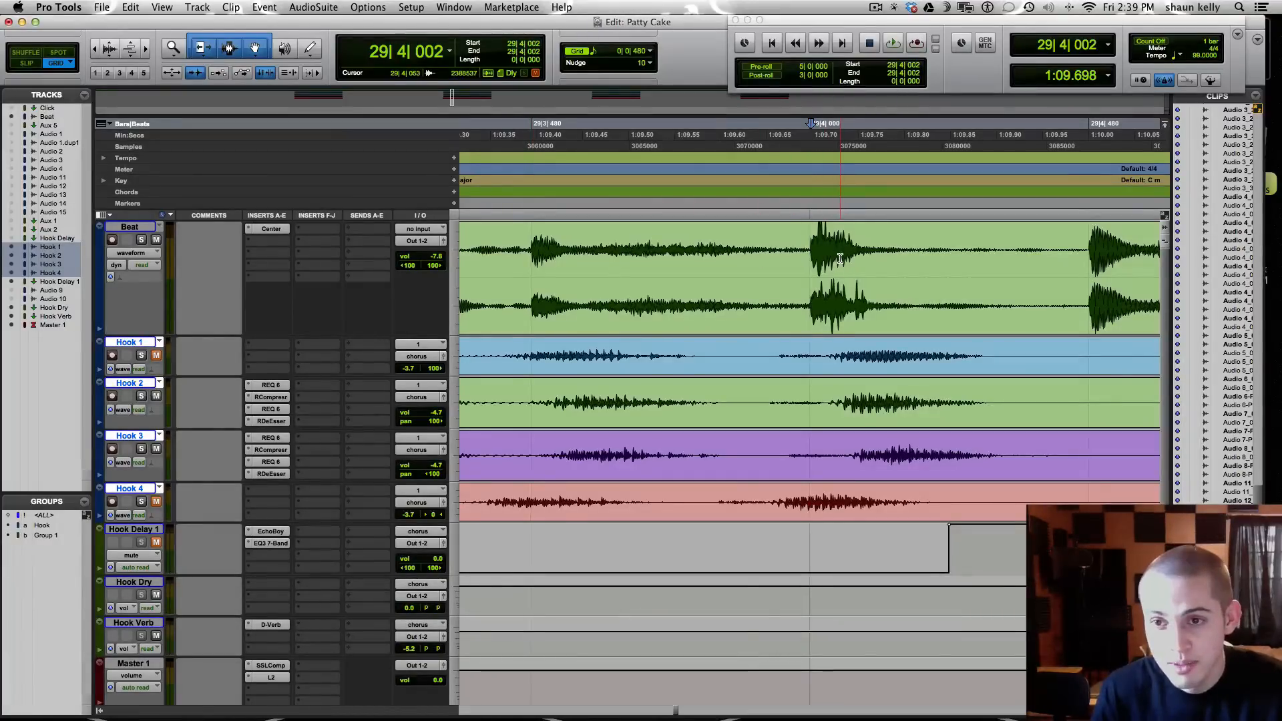
- Separate the Beat clip exactly at the transient at 29|4|002
scroll(840, 258, "right", 2)
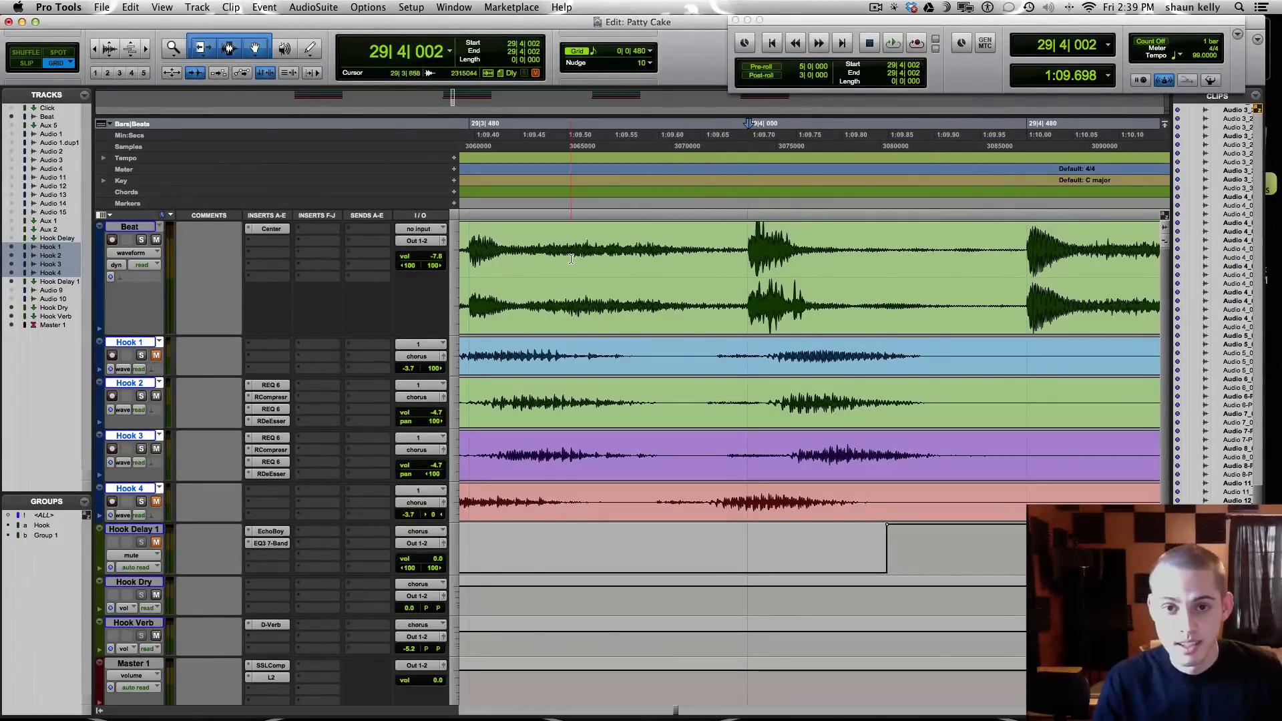
left_click(654, 248)
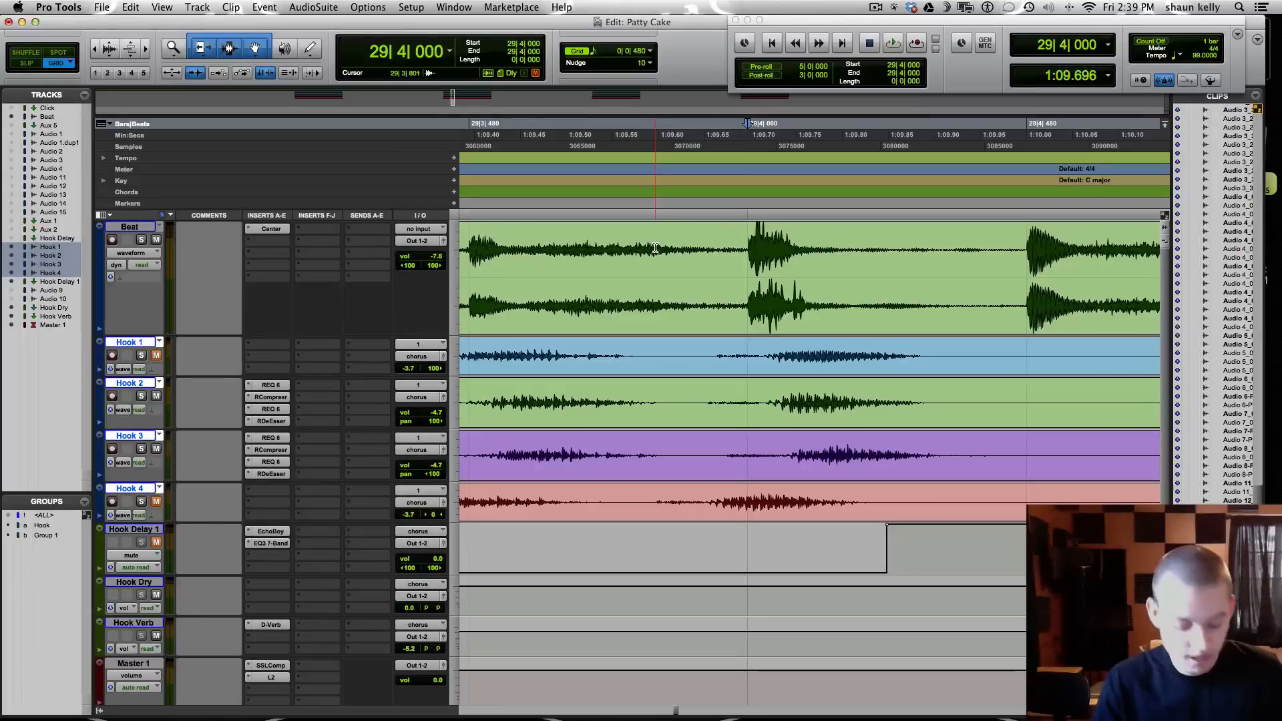
left_click(463, 244)
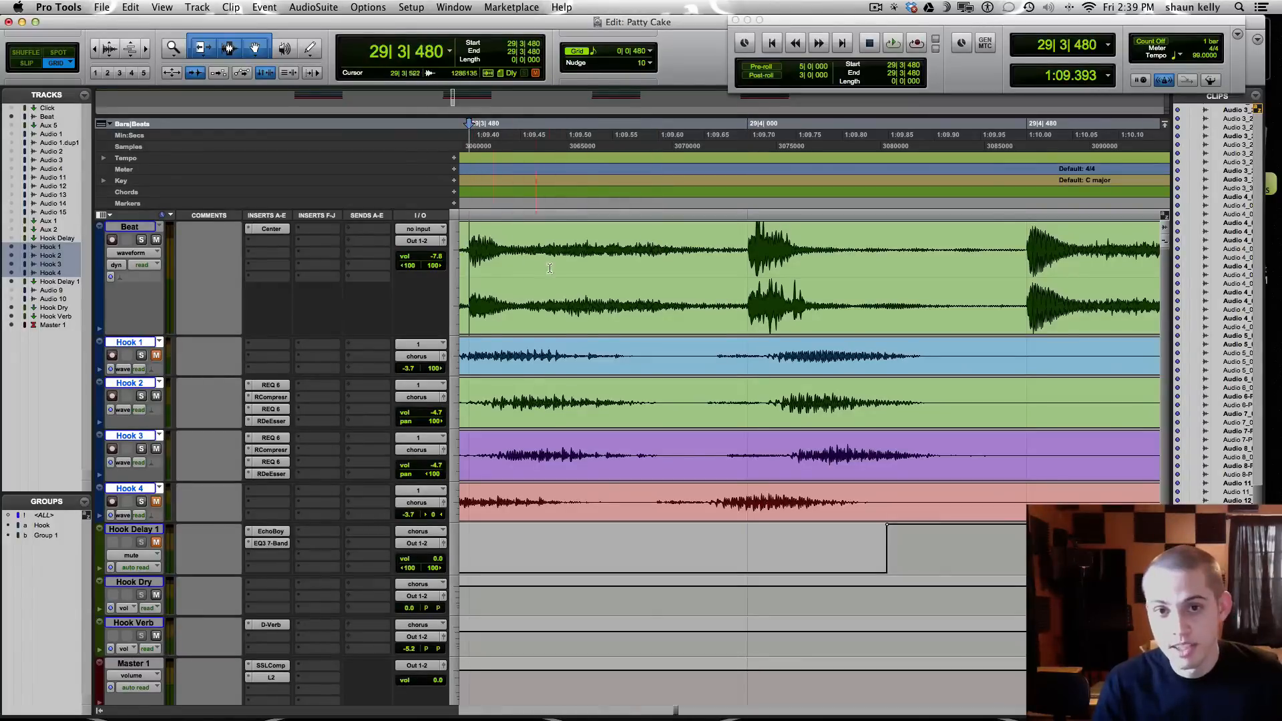
key("Tab")
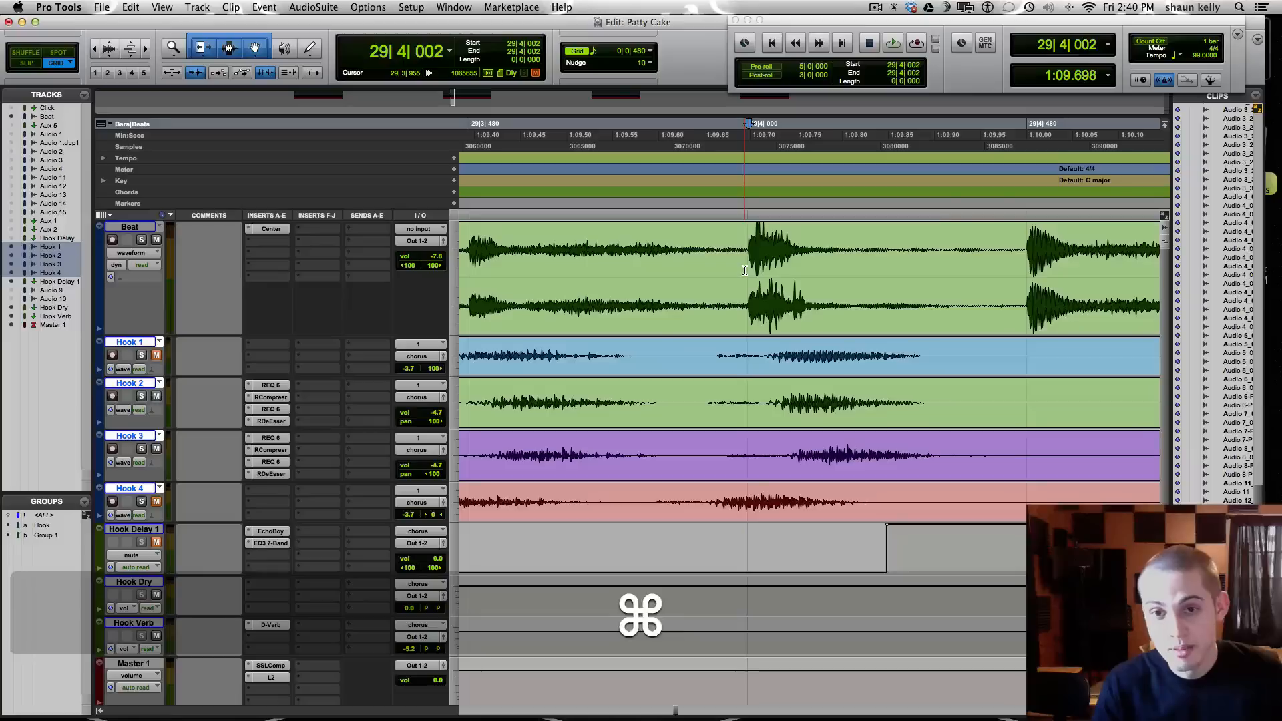
key("super+e")
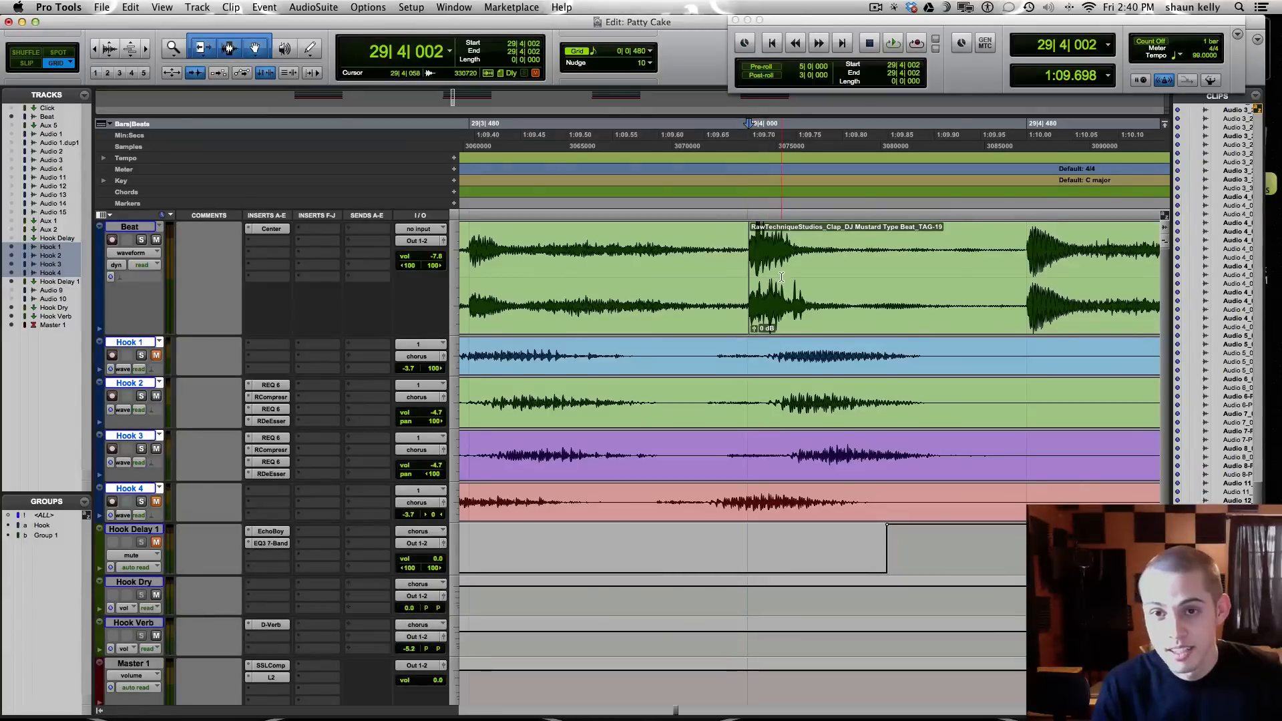
- Separate the Beat clip at the following transient at 29|4|482
key("Tab")
key("Tab")
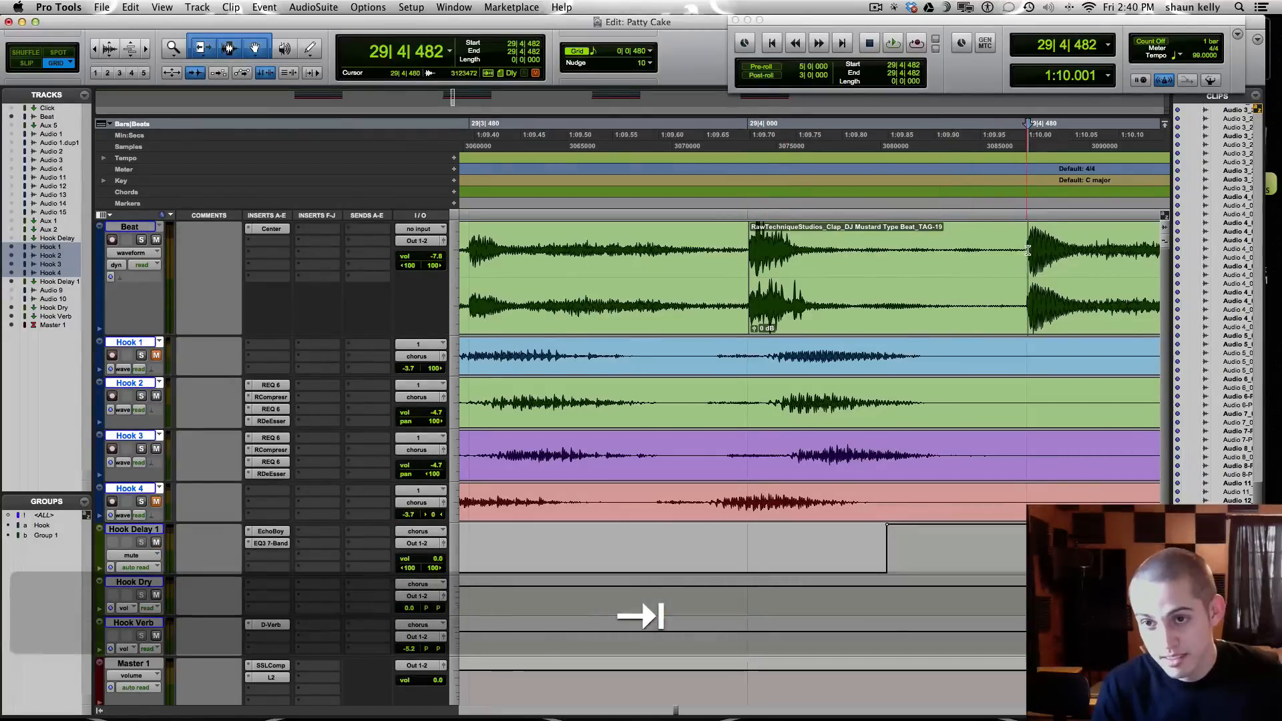
key("super+e")
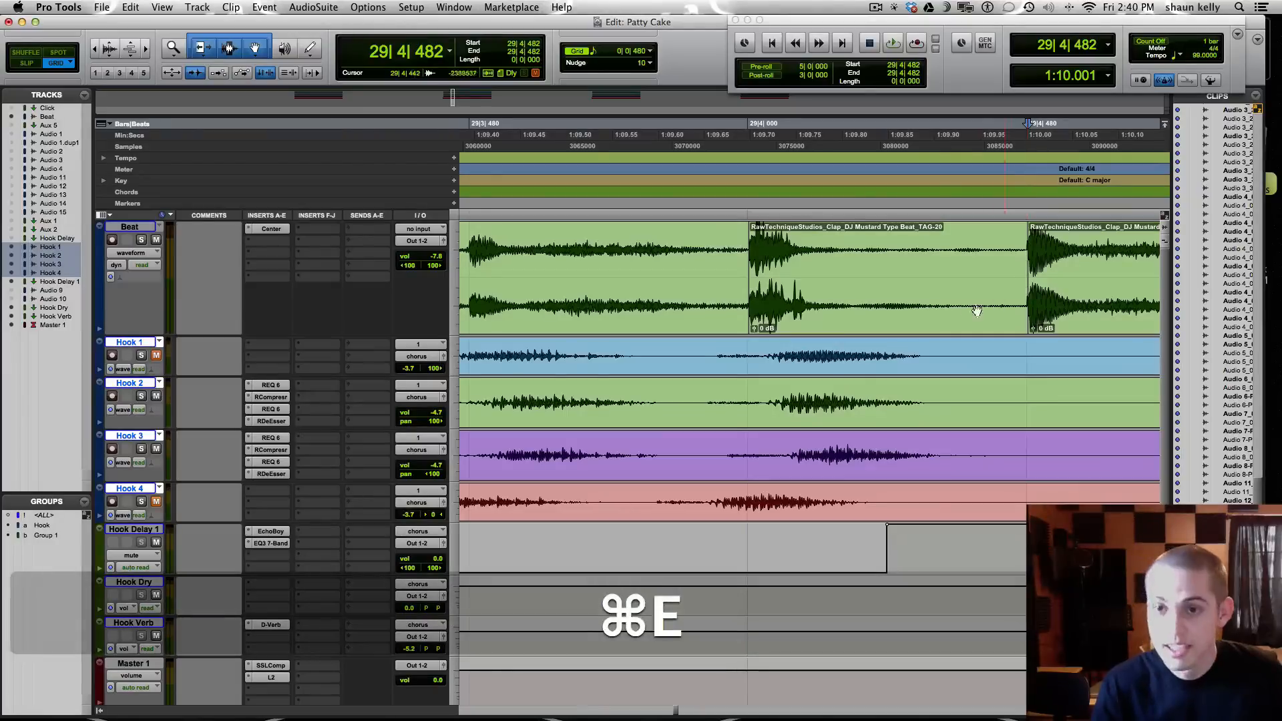
- Duplicate the isolated Beat hit three times in succession along the track
left_click(946, 315)
scroll(836, 309, "right", 3)
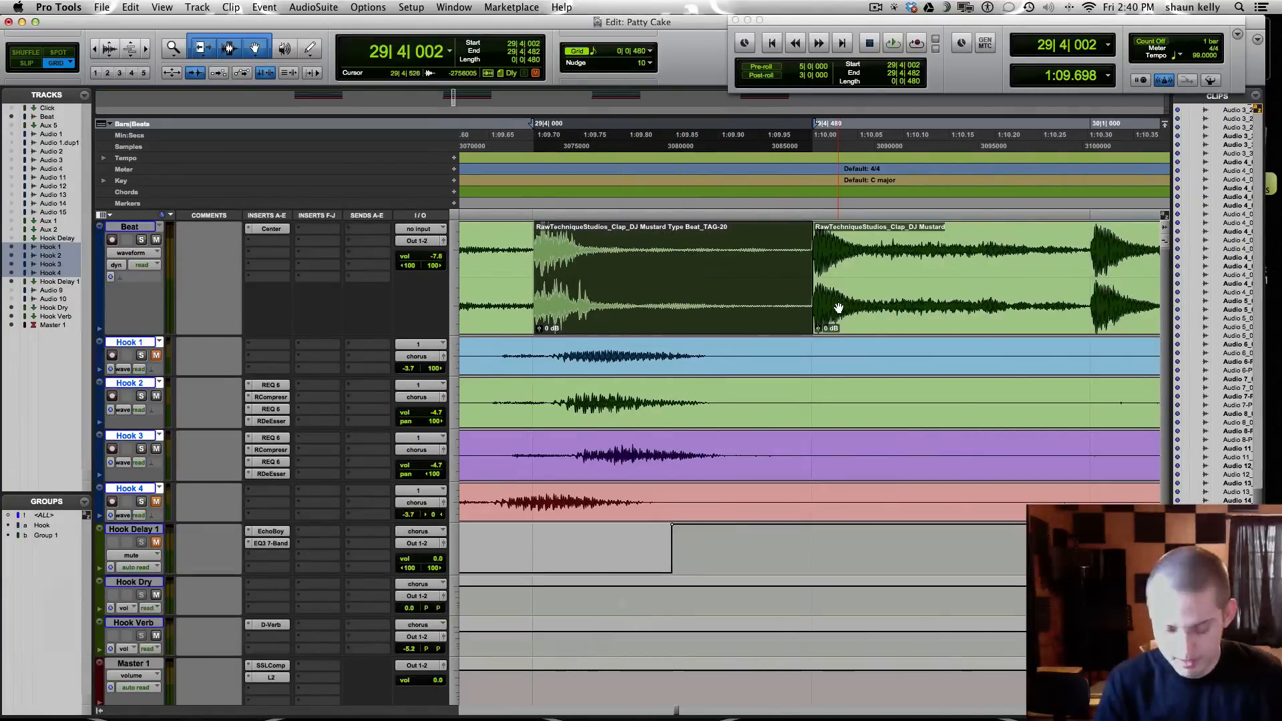
key("super+bracketleft")
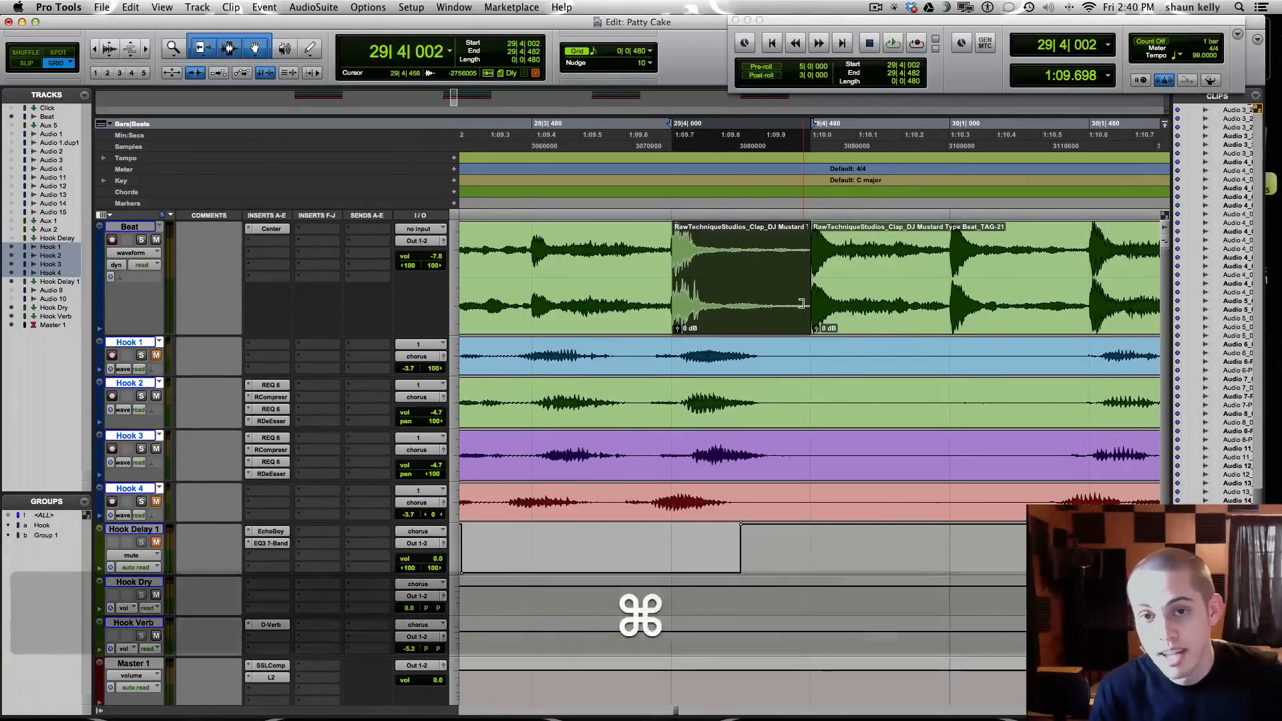
key("super+d")
key("super+d")
key("super+d")
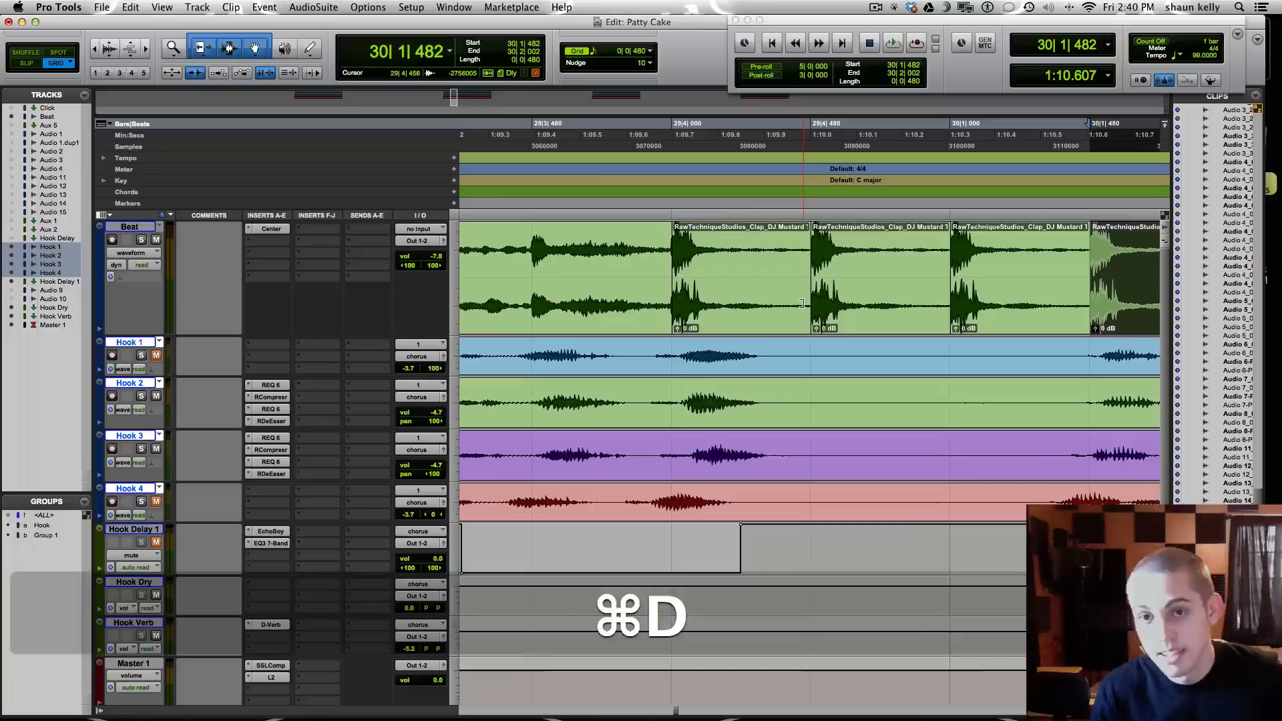
- Undo the three Beat hit duplicates and the two Beat separations
key("super+z")
key("super+z")
key("super+z")
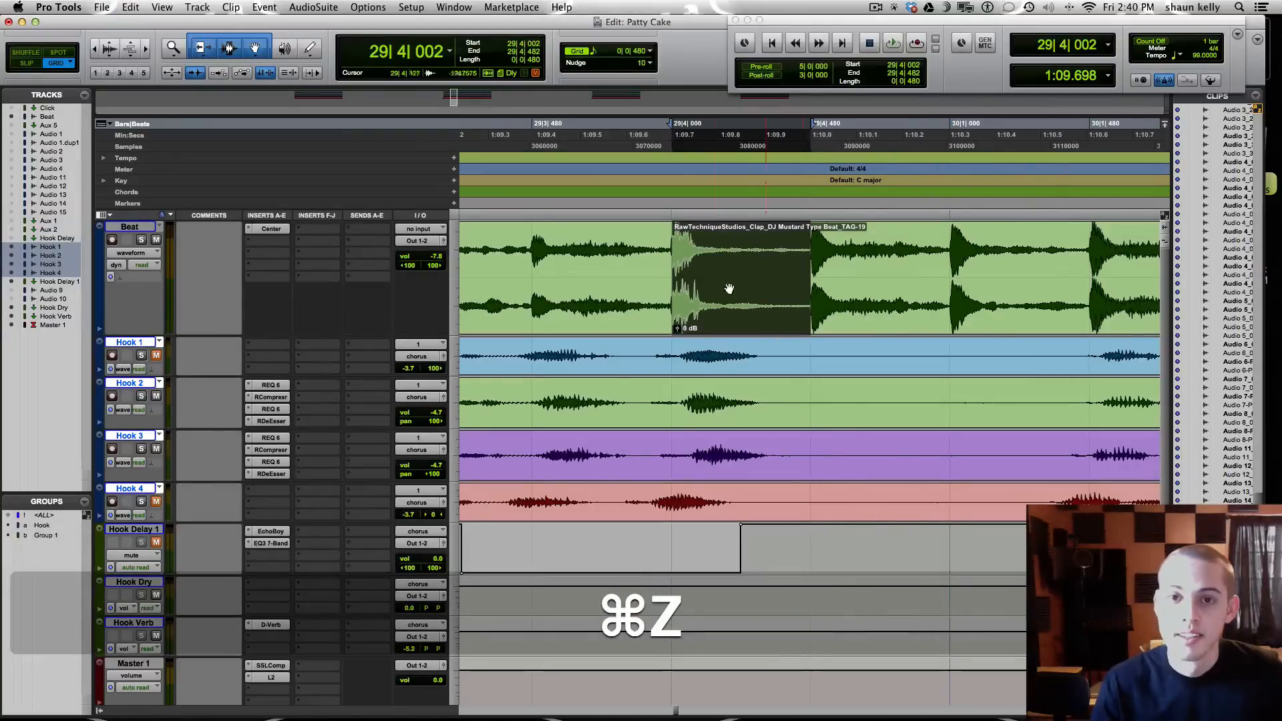
key("super+z")
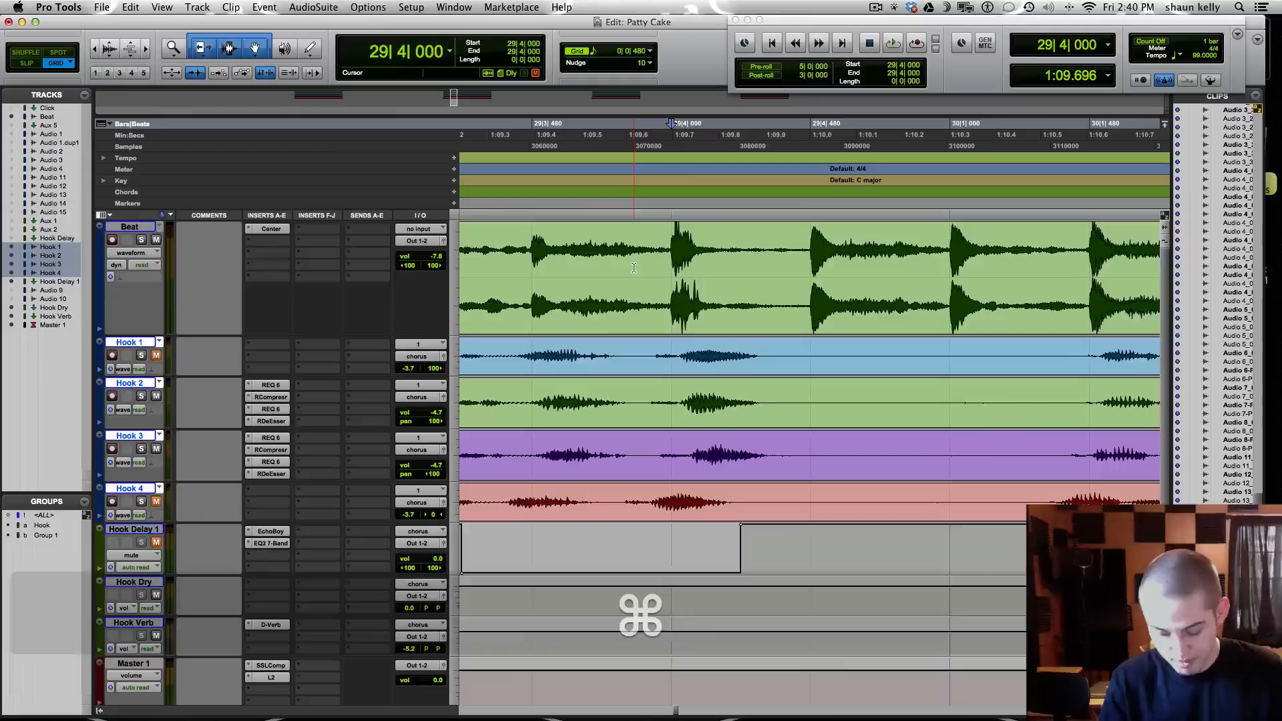
- View the Mix window and return to the Edit window's wider view of the hook clips
key("super+equal")
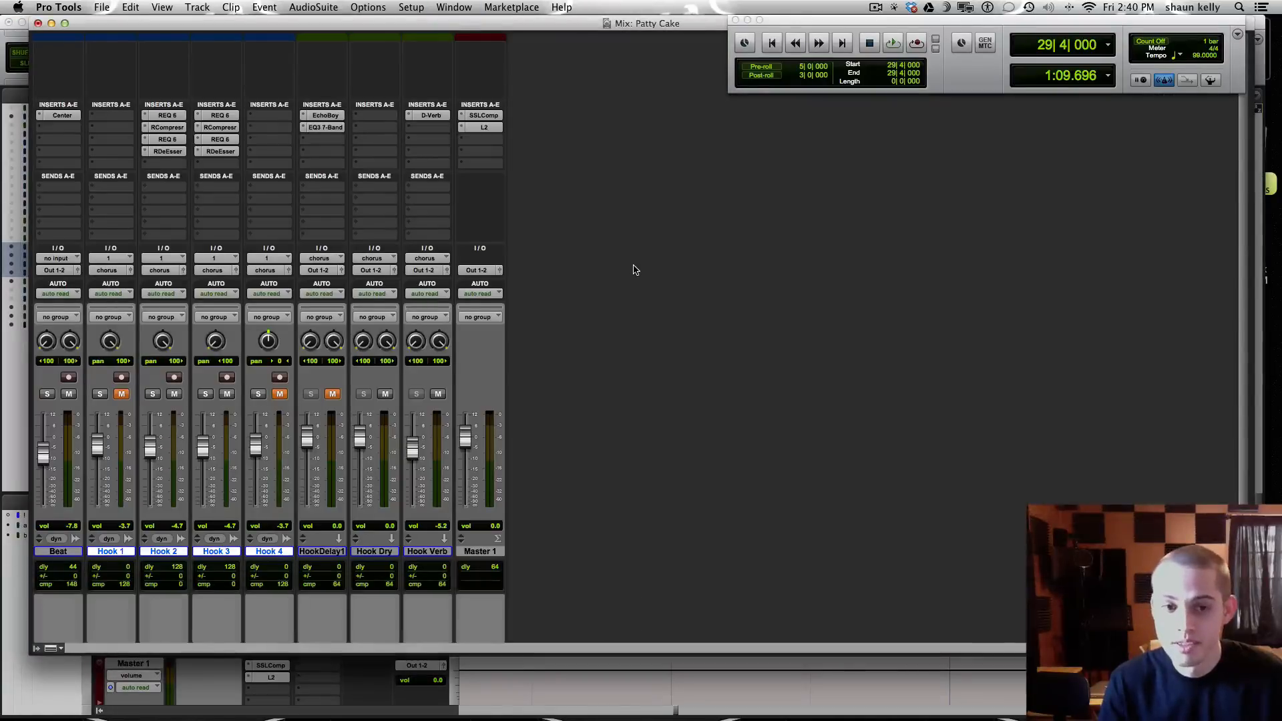
key("super+equal")
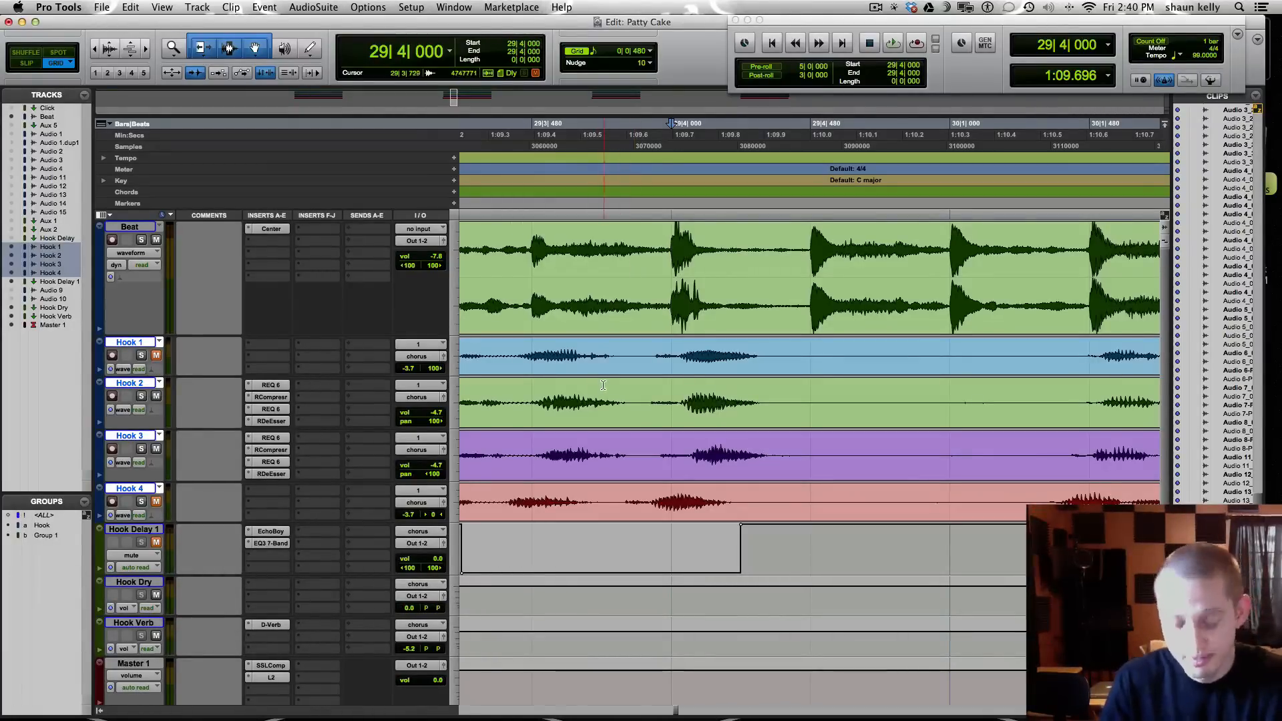
key("super+bracketleft")
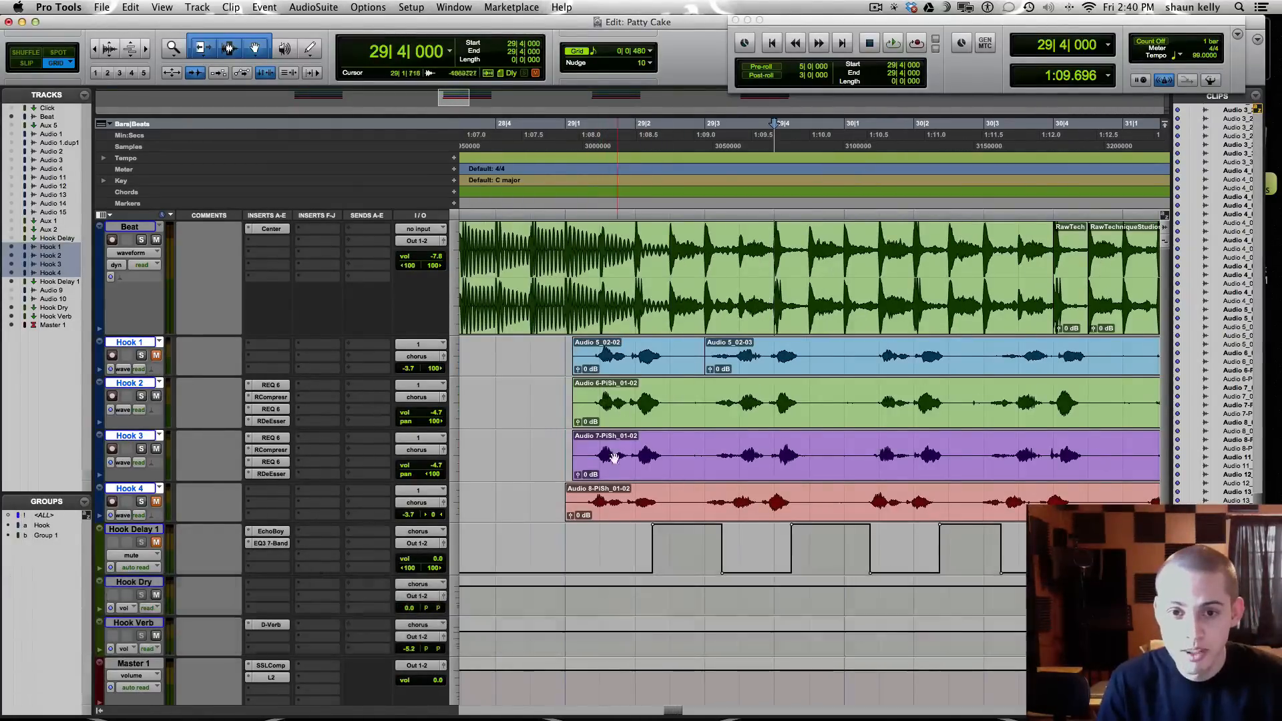
- Group the Hook 1 through Hook 4 tracks as Group 2, an Edit and Mix group with mutes and solos linked
left_click(554, 443)
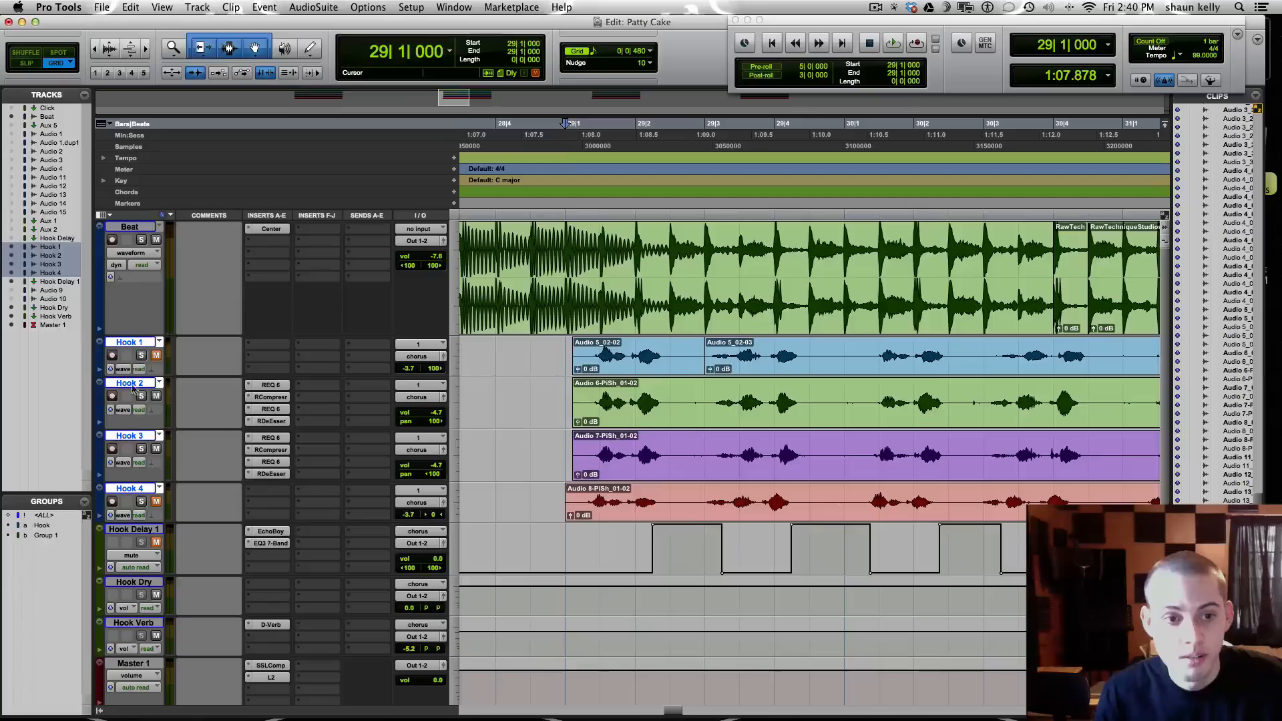
left_click(143, 343)
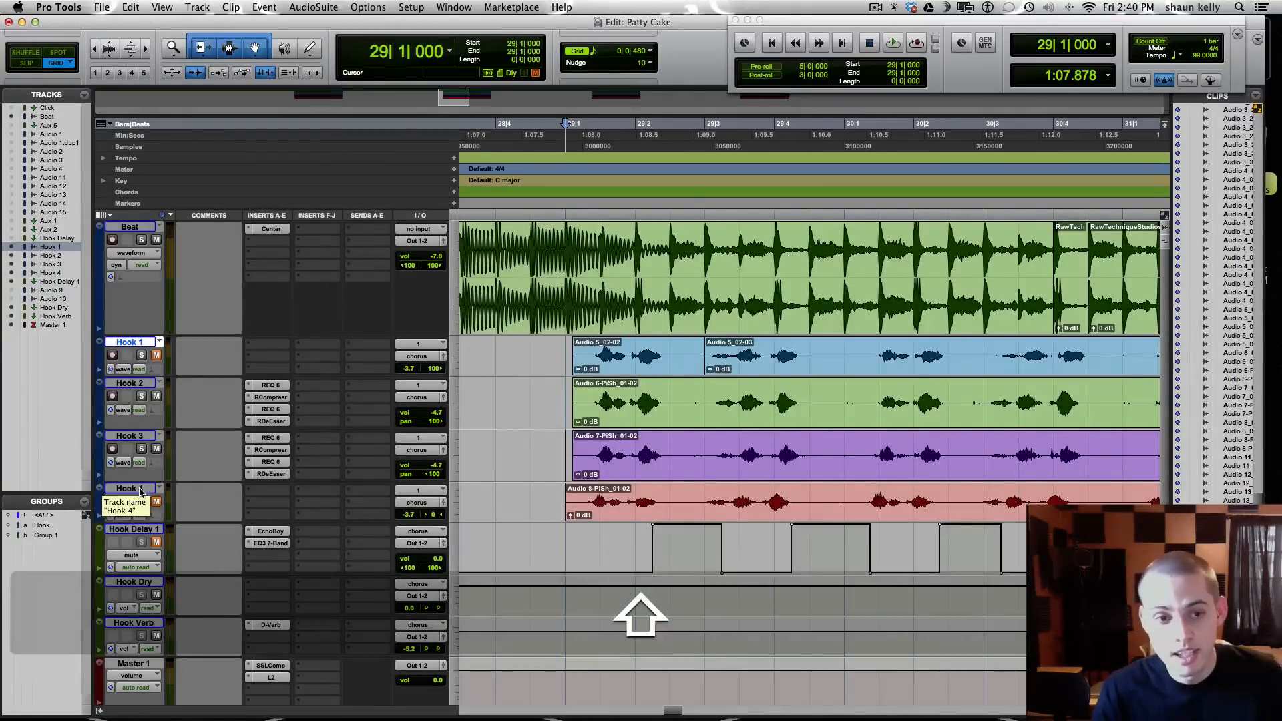
left_click(139, 491, "shift")
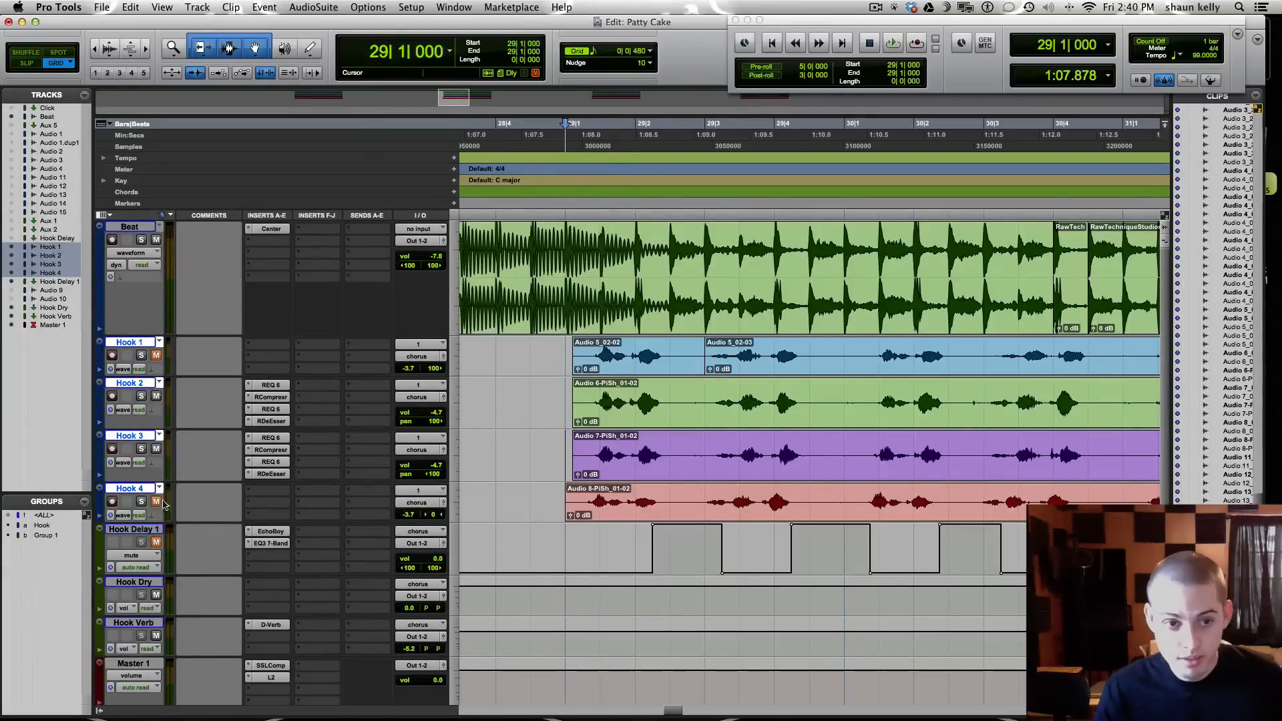
key("super+g")
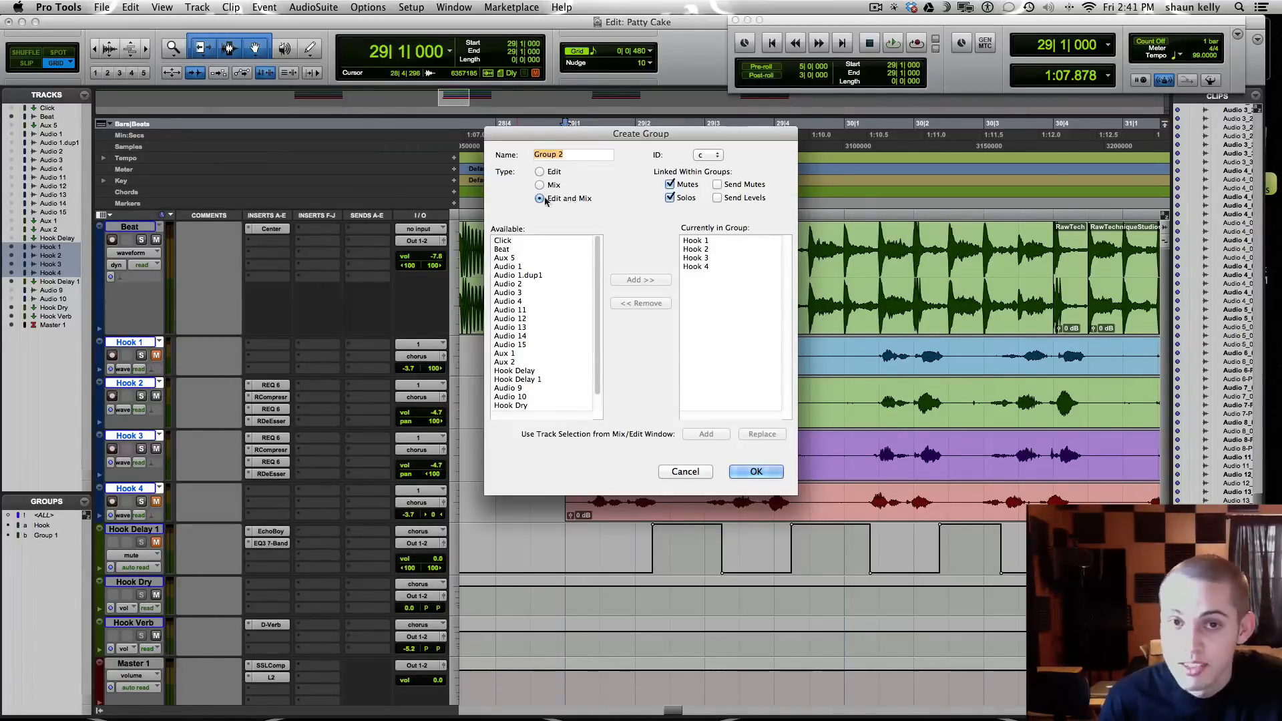
left_click(756, 472)
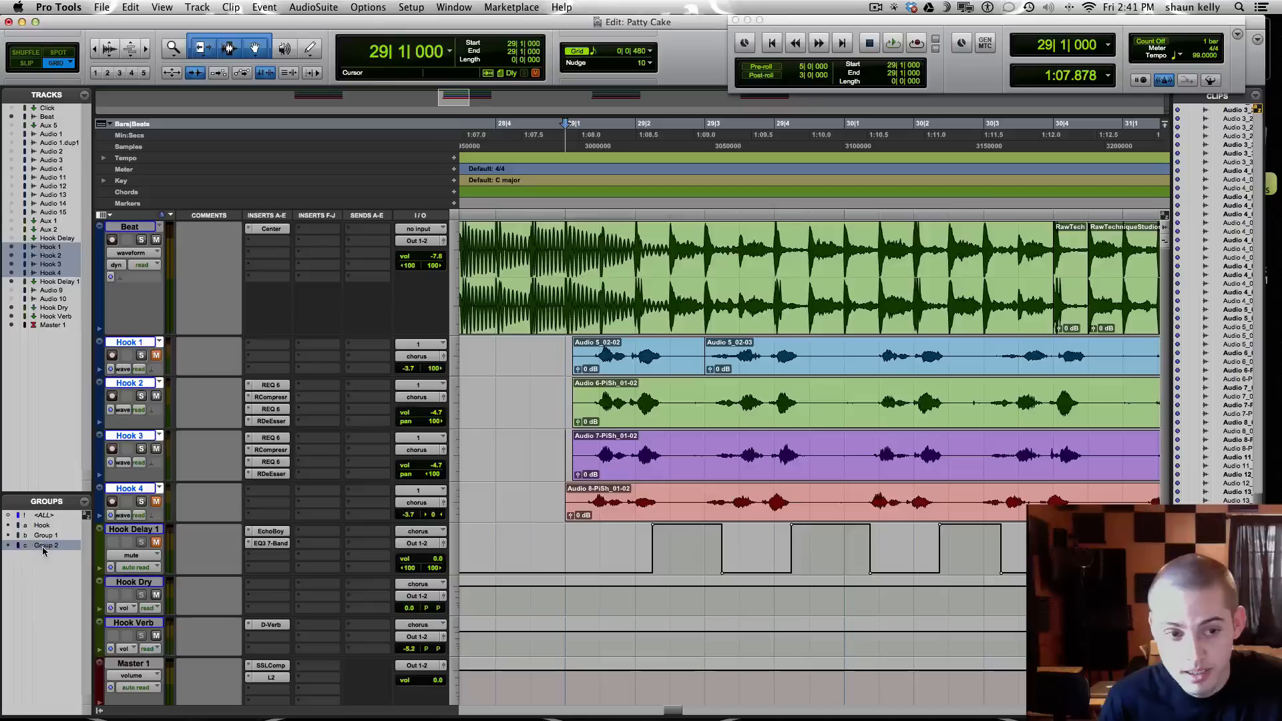
- Switch the solo of the grouped hook tracks on and off twice from Hook 4
left_click(141, 502)
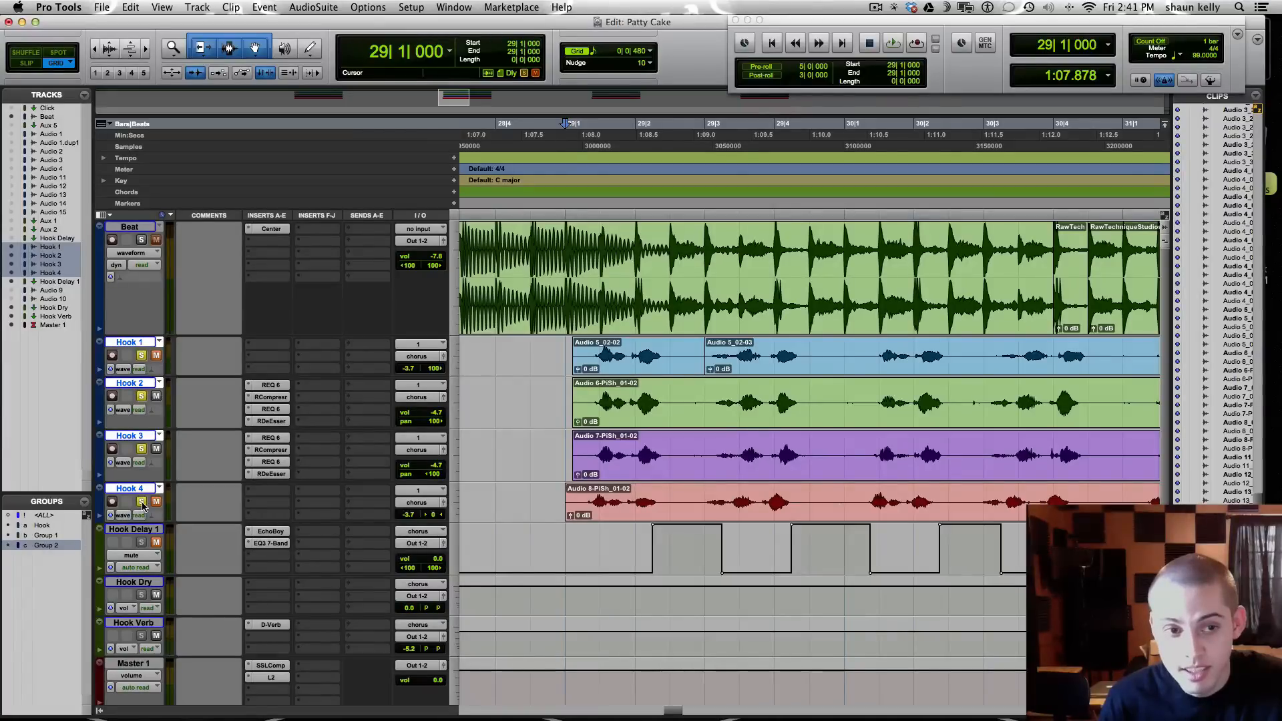
left_click(141, 502)
left_click(141, 502)
left_click(140, 501)
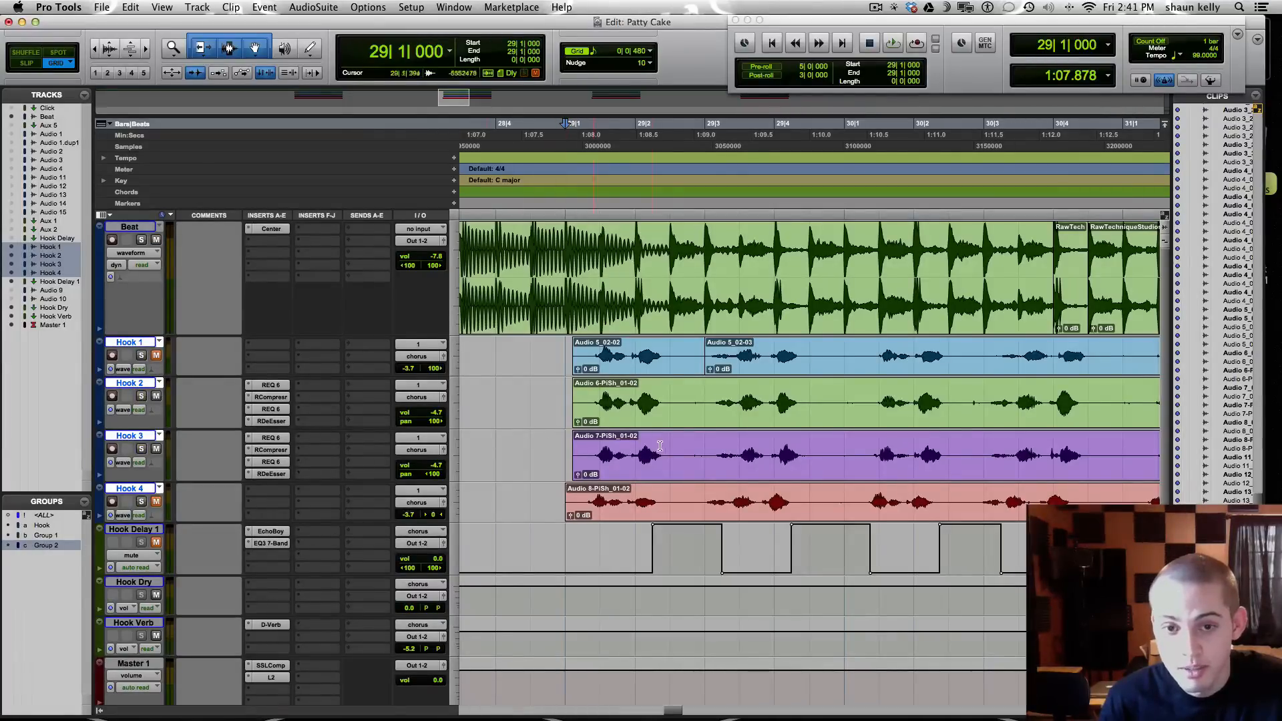
- Delete the section from 29|2|480 to 29|3|000 across the four grouped hook tracks and undo the deletion
left_click_drag(671, 445, 702, 445)
key("BackSpace")
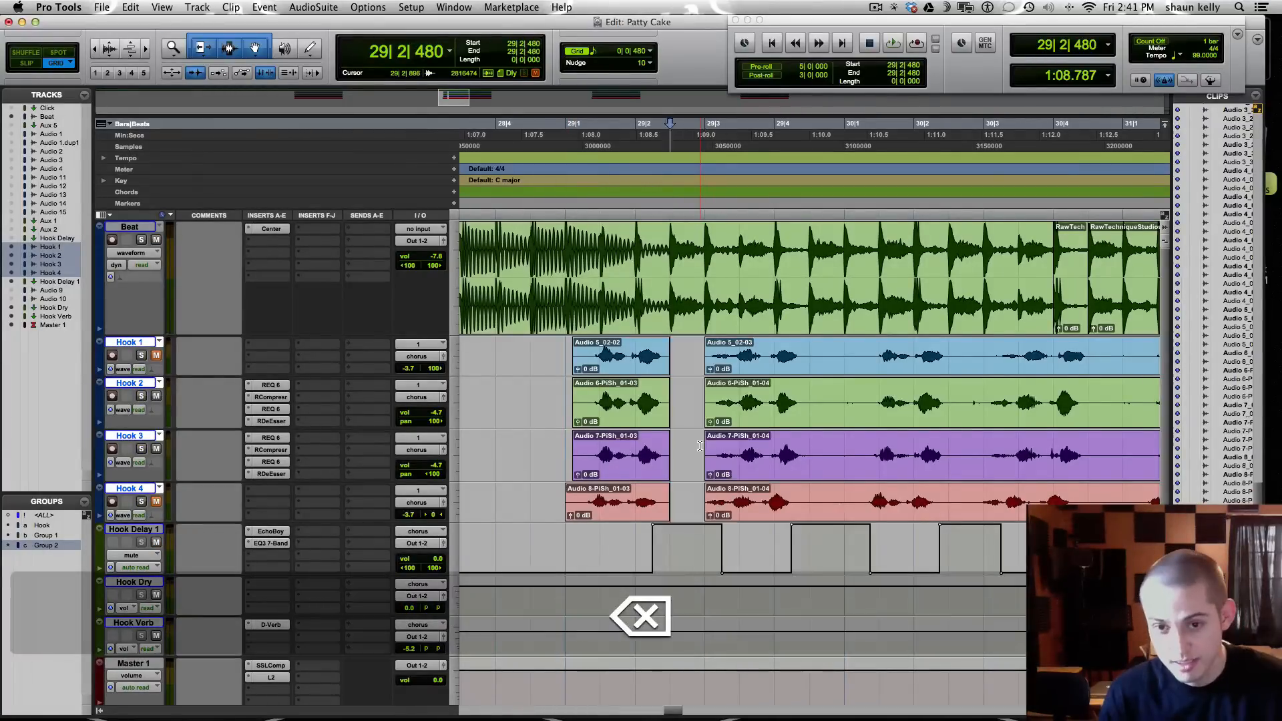
key("super+z")
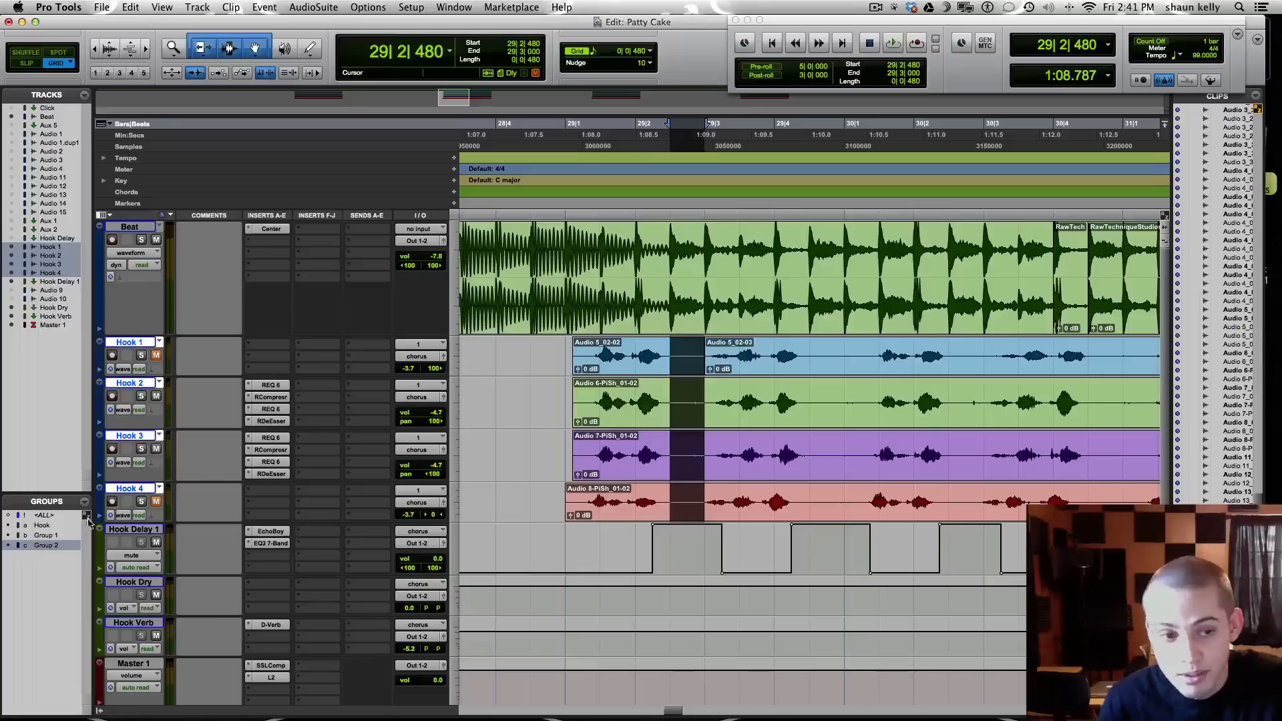
- Disable Group 2 and delete the section from 30|2|480 to 30|3|000 on Hook 2 only
left_click(51, 547)
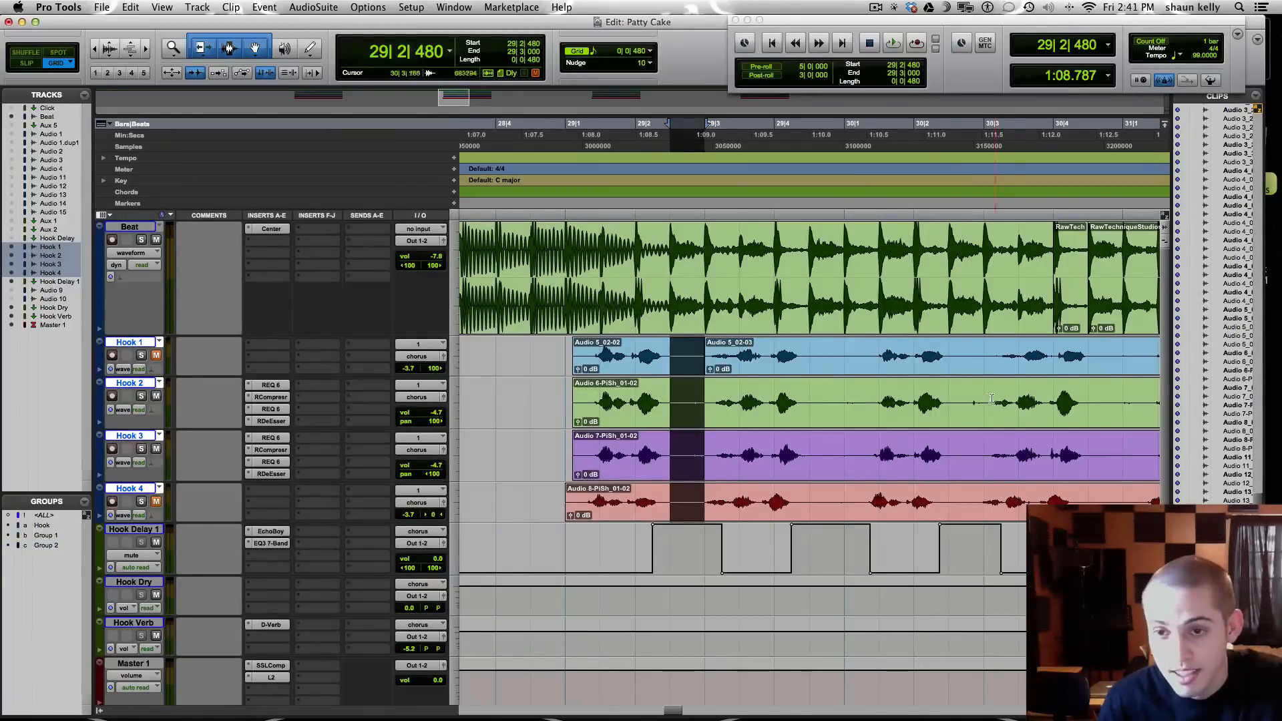
left_click_drag(984, 402, 949, 403)
key("BackSpace")
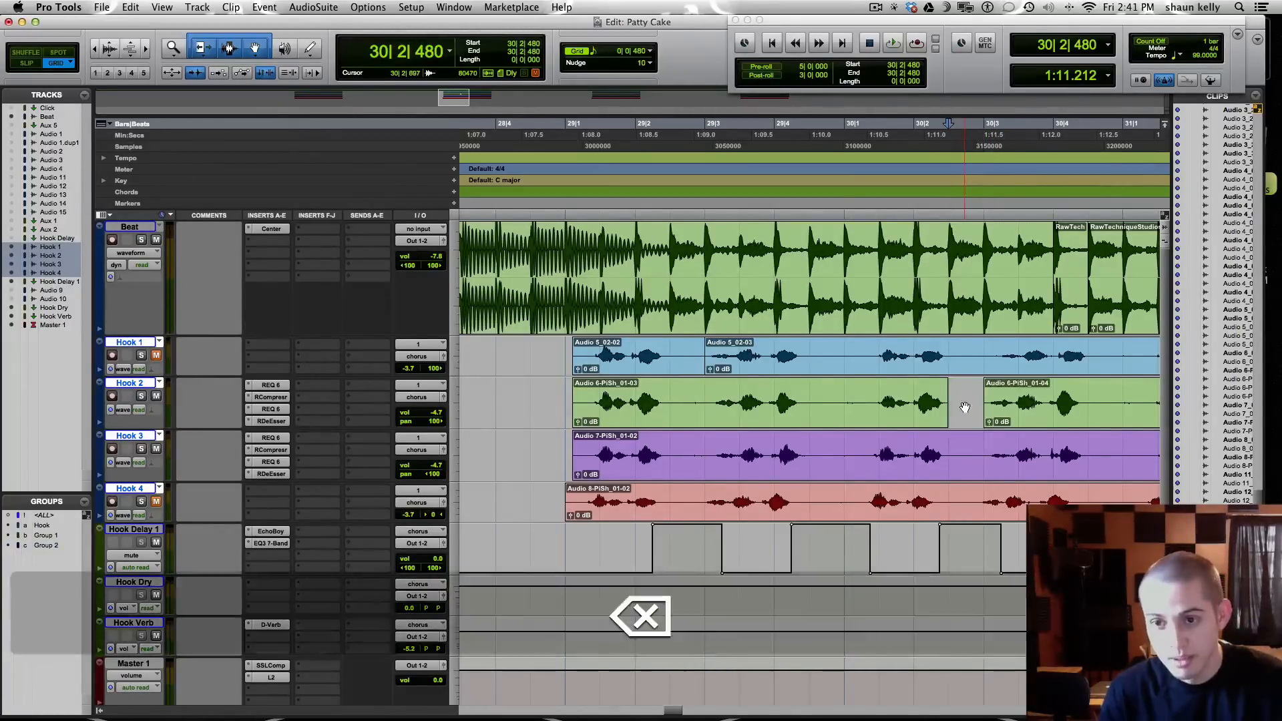
- Re-enable Group 2 and switch the hook tracks' solo on and off twice from Hook 3
left_click(57, 546)
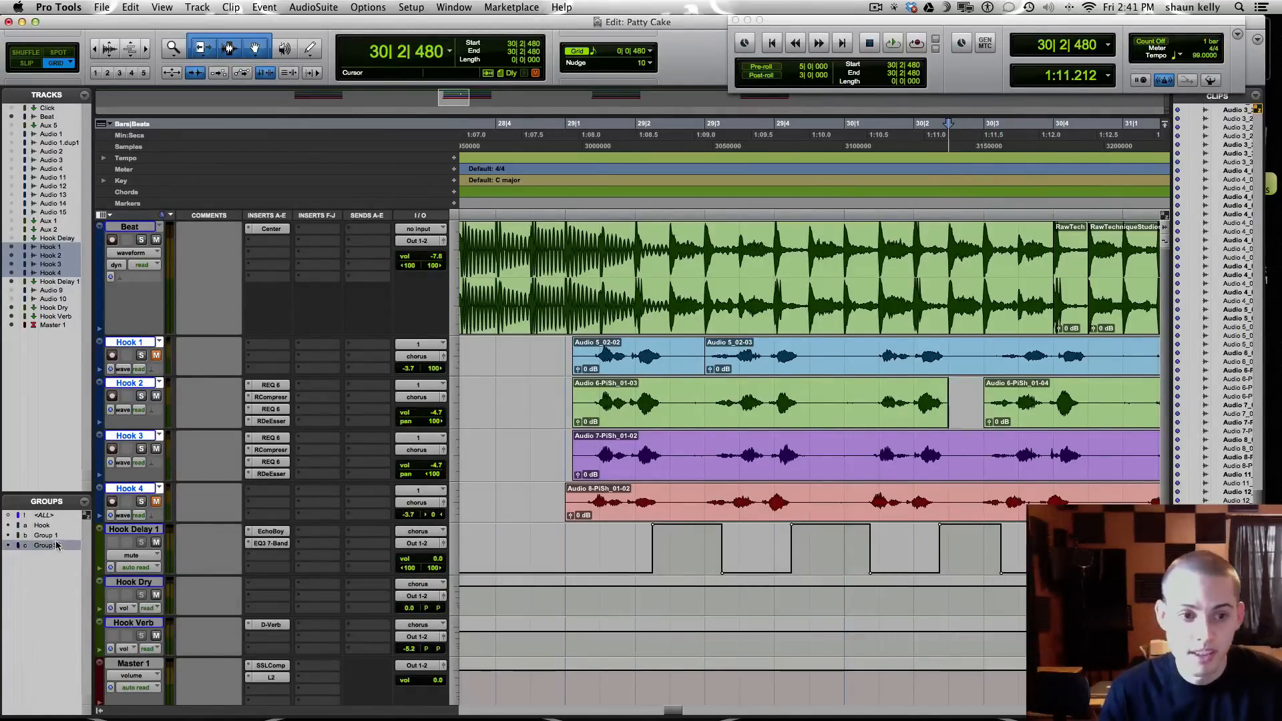
left_click(143, 450)
left_click(144, 450)
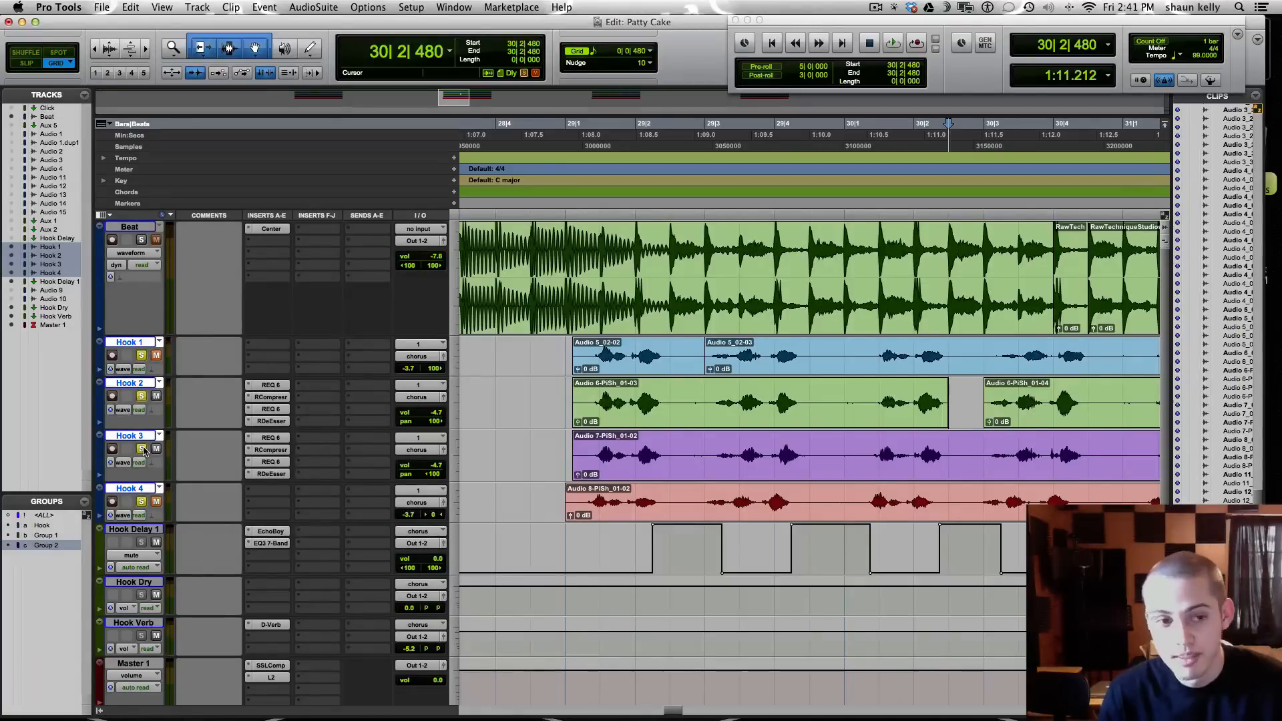
left_click(143, 450)
left_click(144, 450)
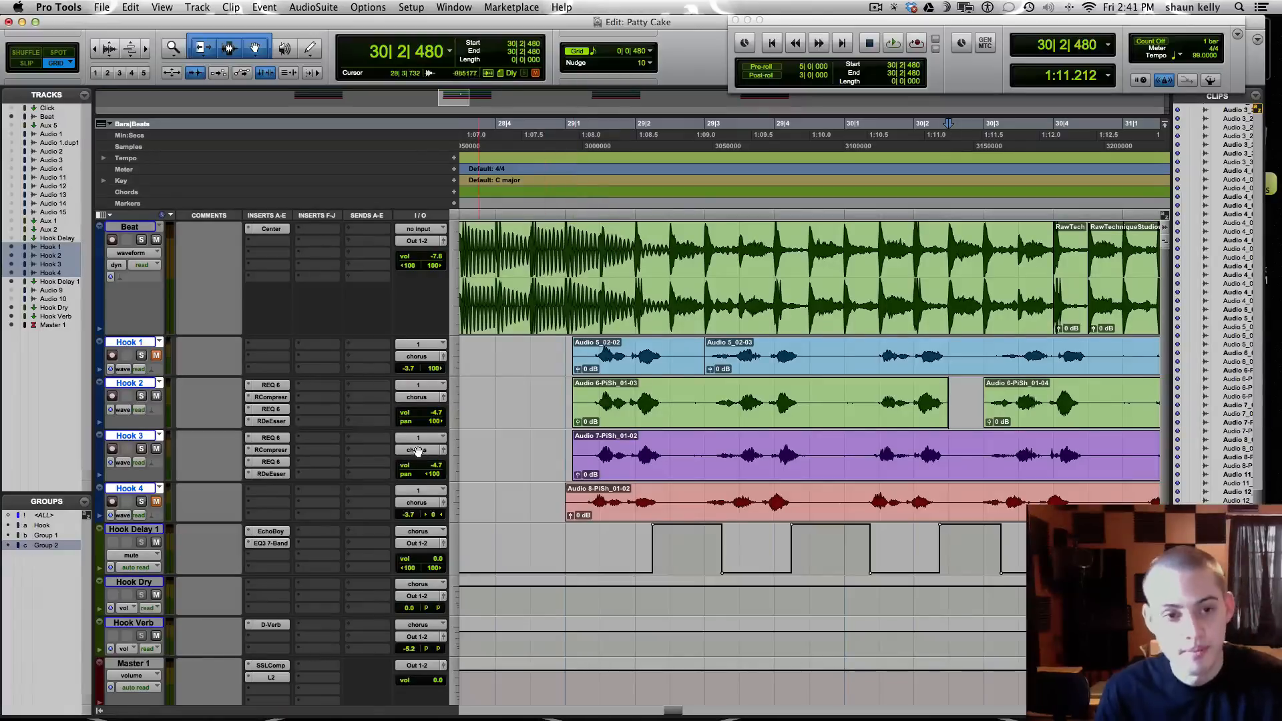
- Remove Hook 1 and Hook 3 individually from the track selection, and select Hook 3 alone
left_click(139, 345, "super")
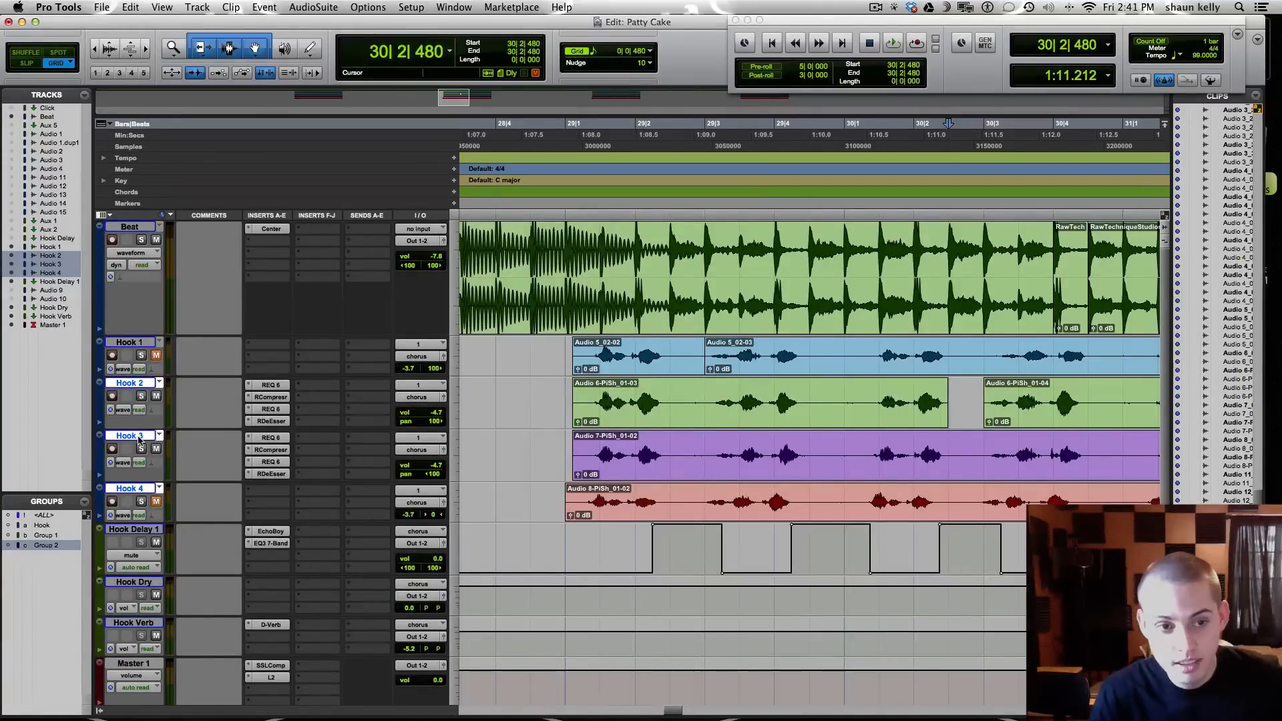
double_click(138, 436)
key("Return")
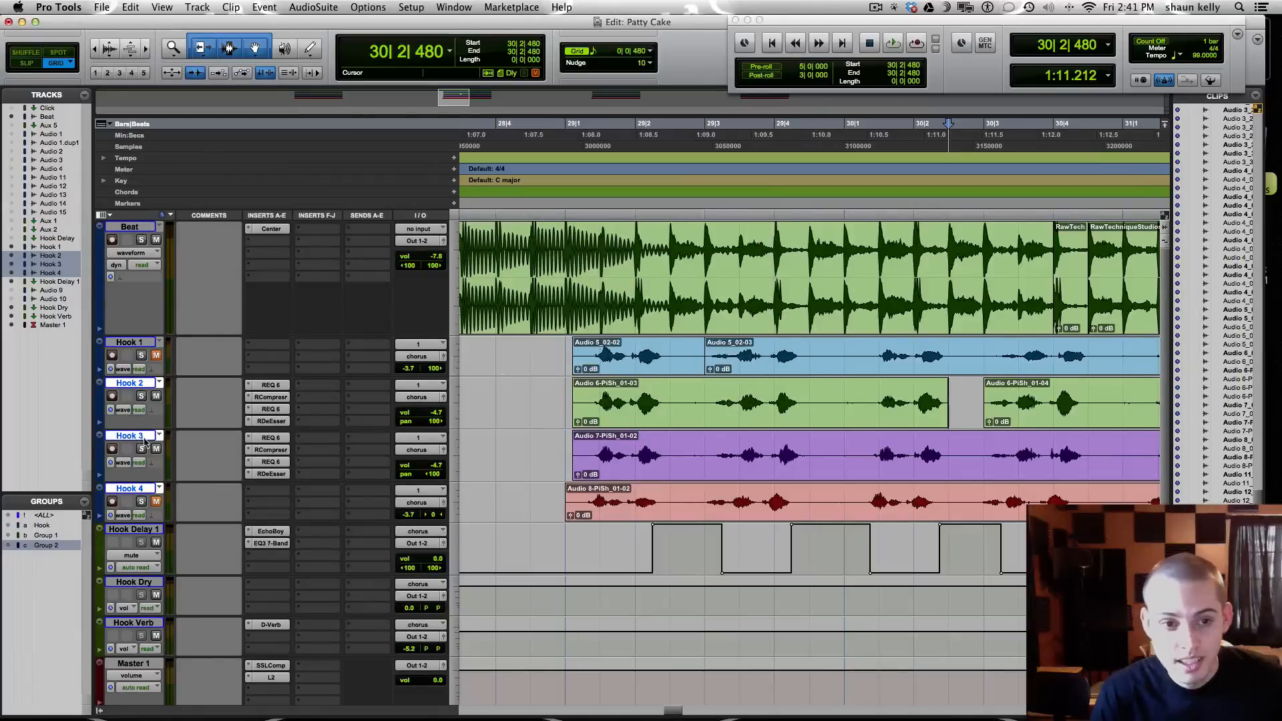
key("super")
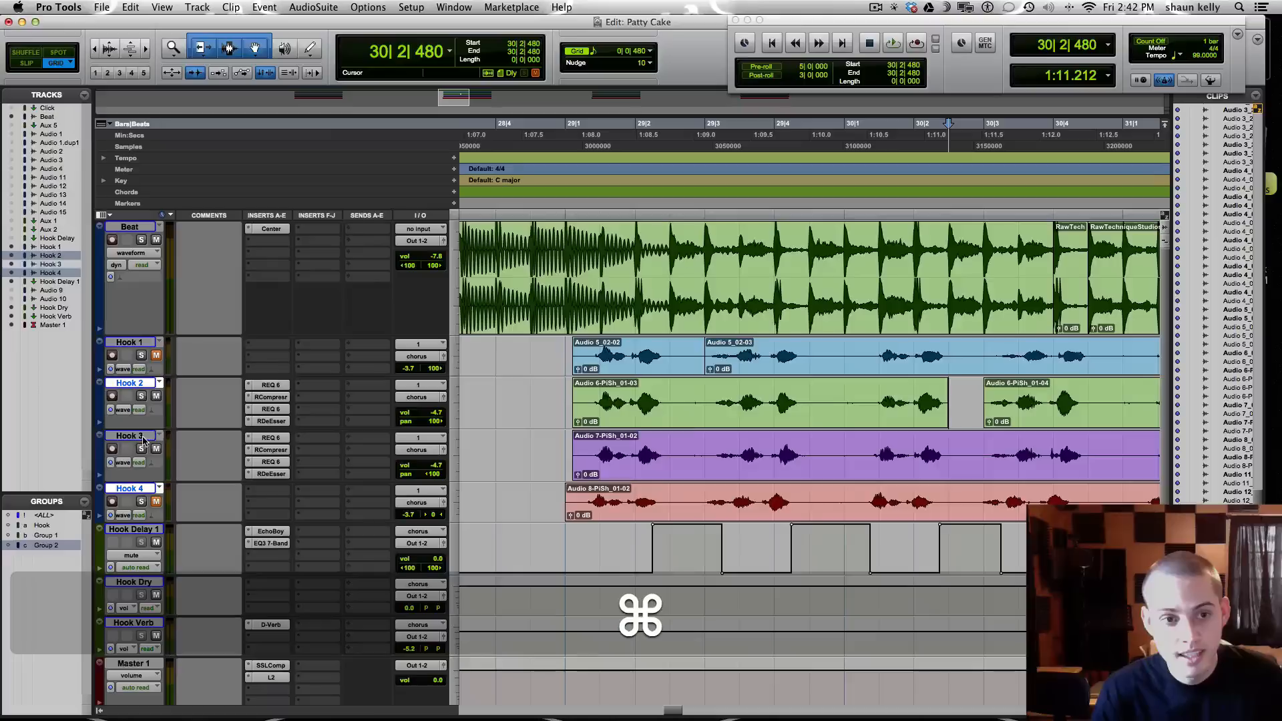
left_click(142, 439)
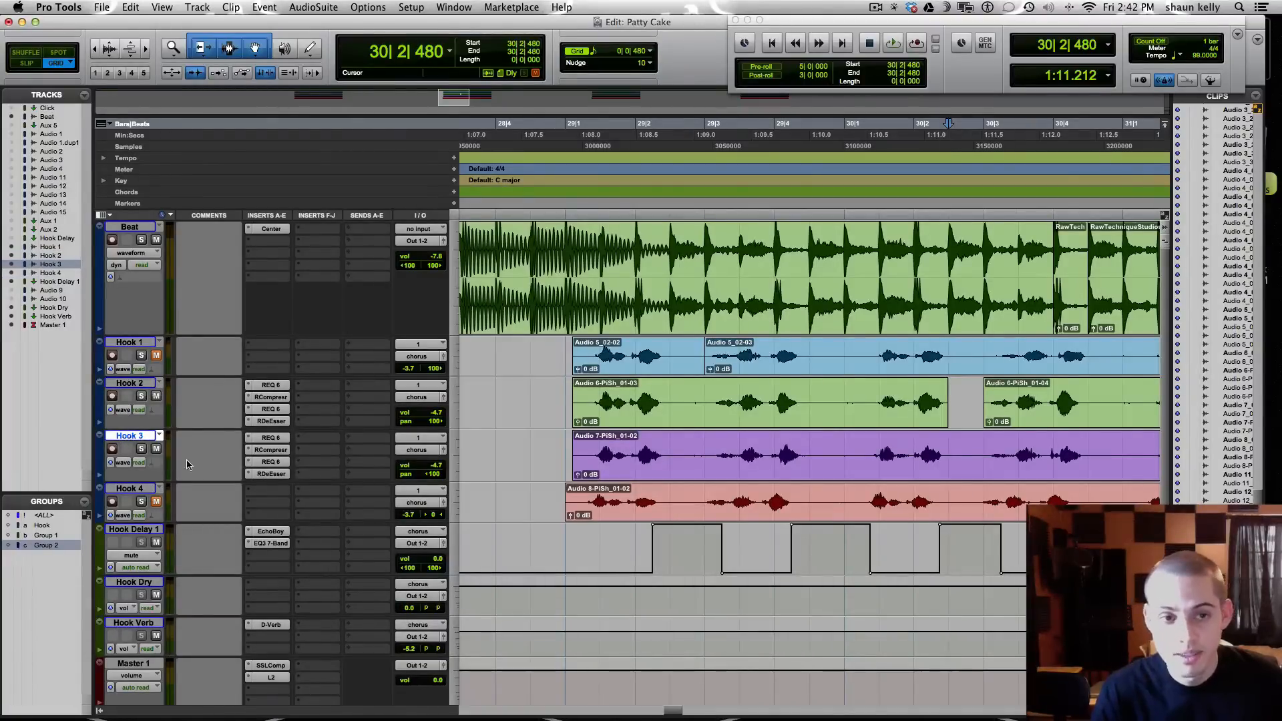
- Select the Hook 1 to Hook 4 range, and change it to the non-adjacent tracks Hook 1, Hook 3, Hook 4 and Hook Delay 1
left_click(135, 343)
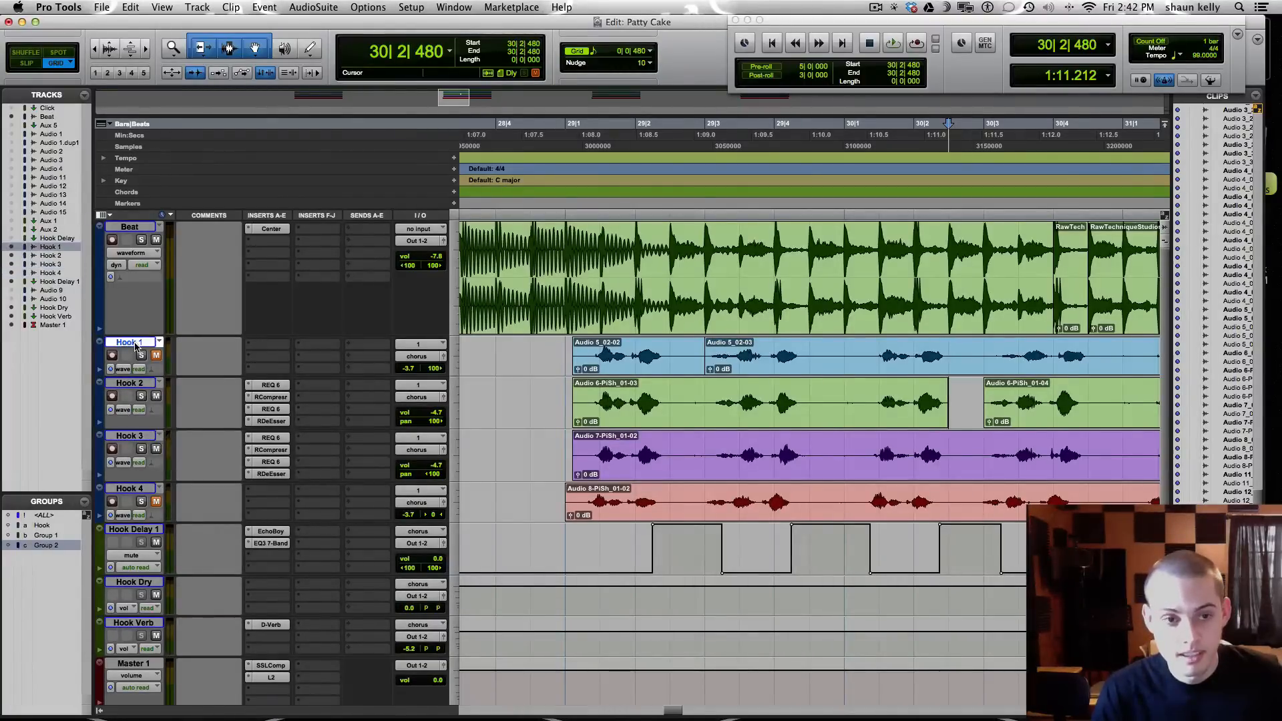
left_click(138, 490, "shift")
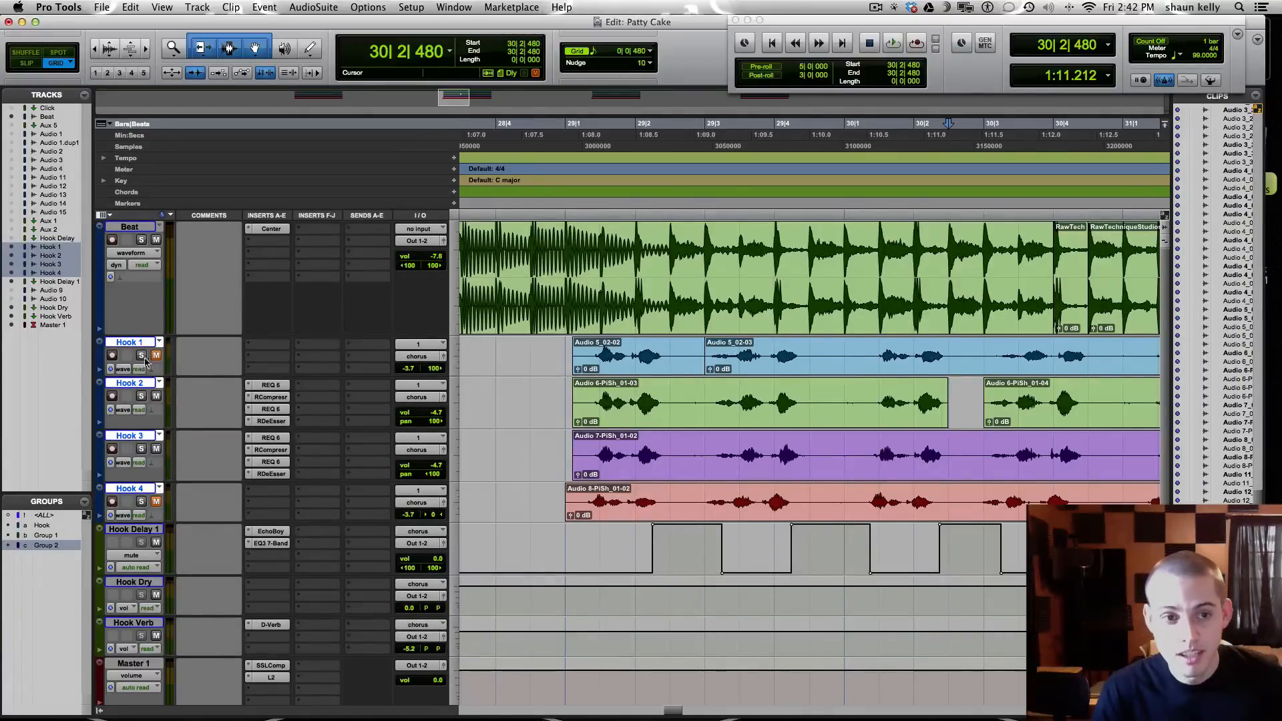
left_click(138, 345, "super")
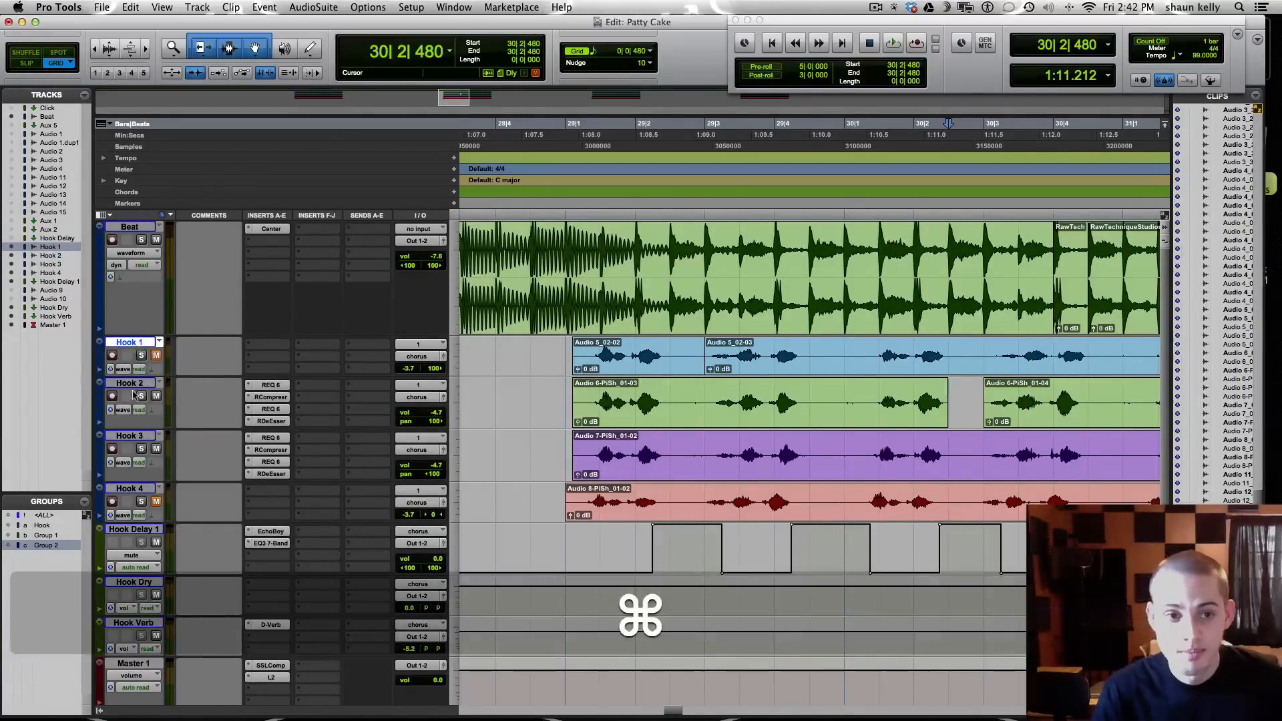
left_click(141, 436, "super")
left_click(146, 529, "super")
left_click(134, 488, "super")
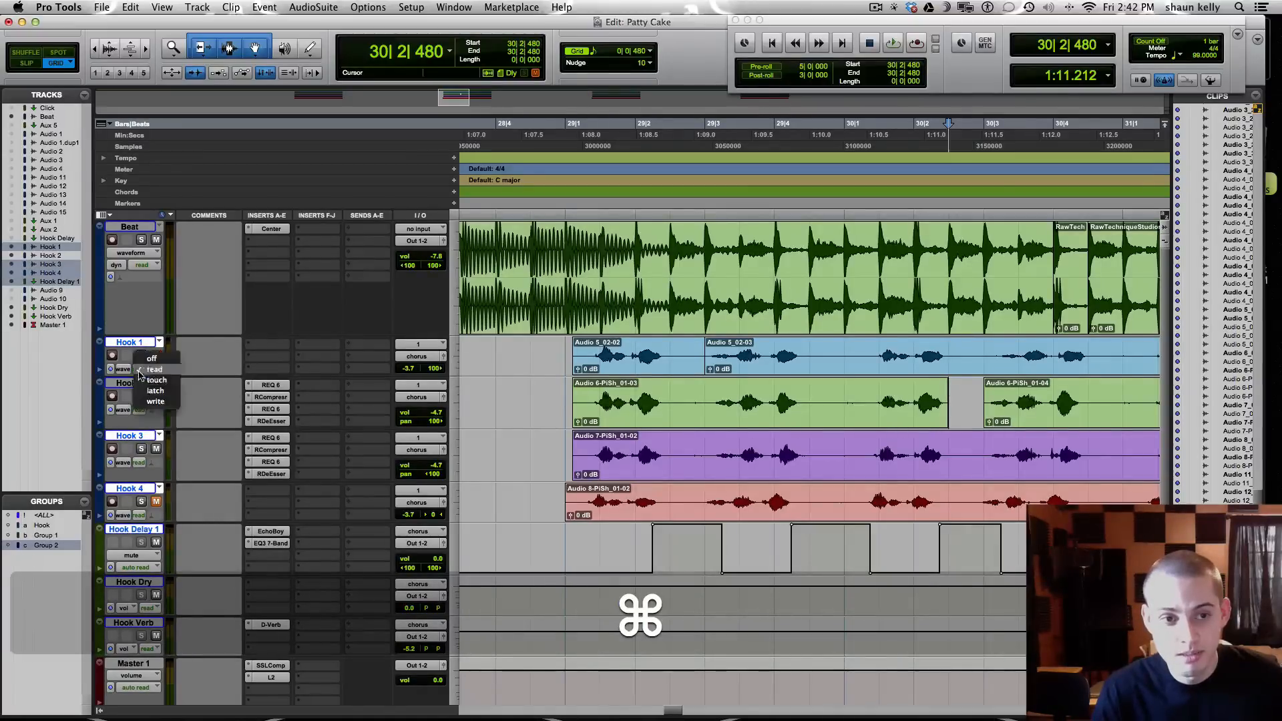
left_click(124, 384, "super")
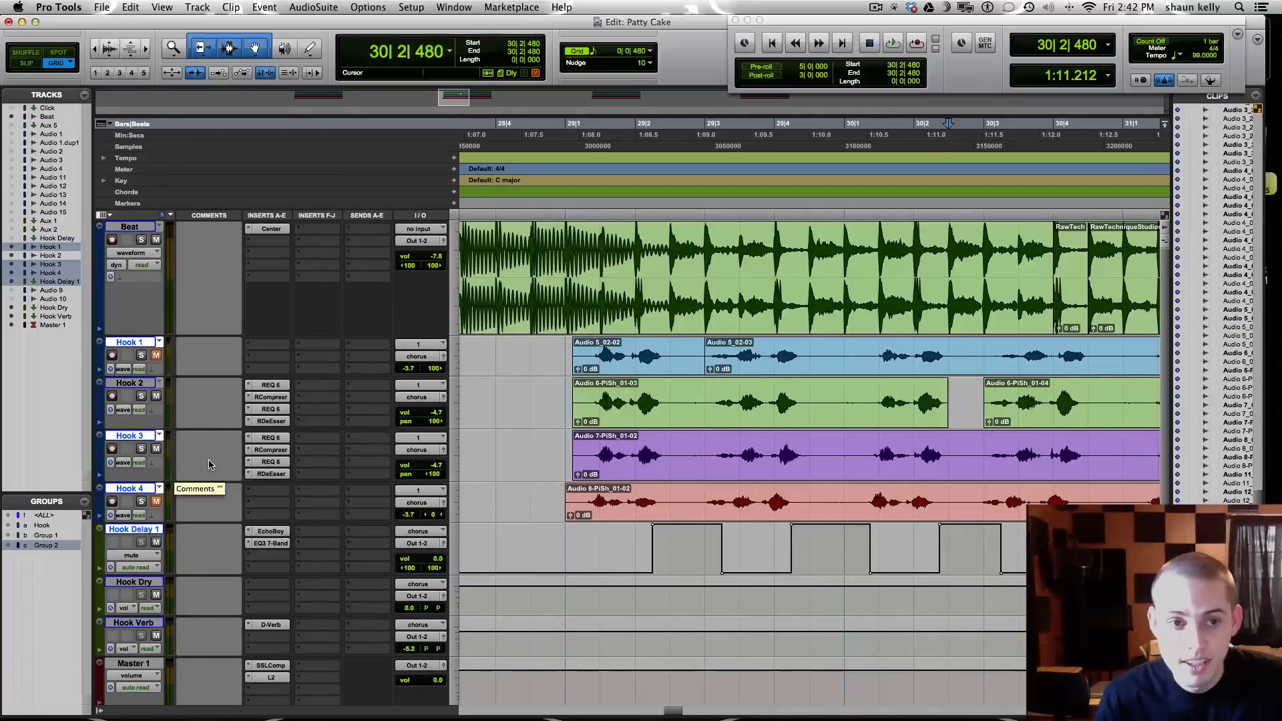
- Solo every track at once and clear all the solos together
left_click(143, 356, "alt")
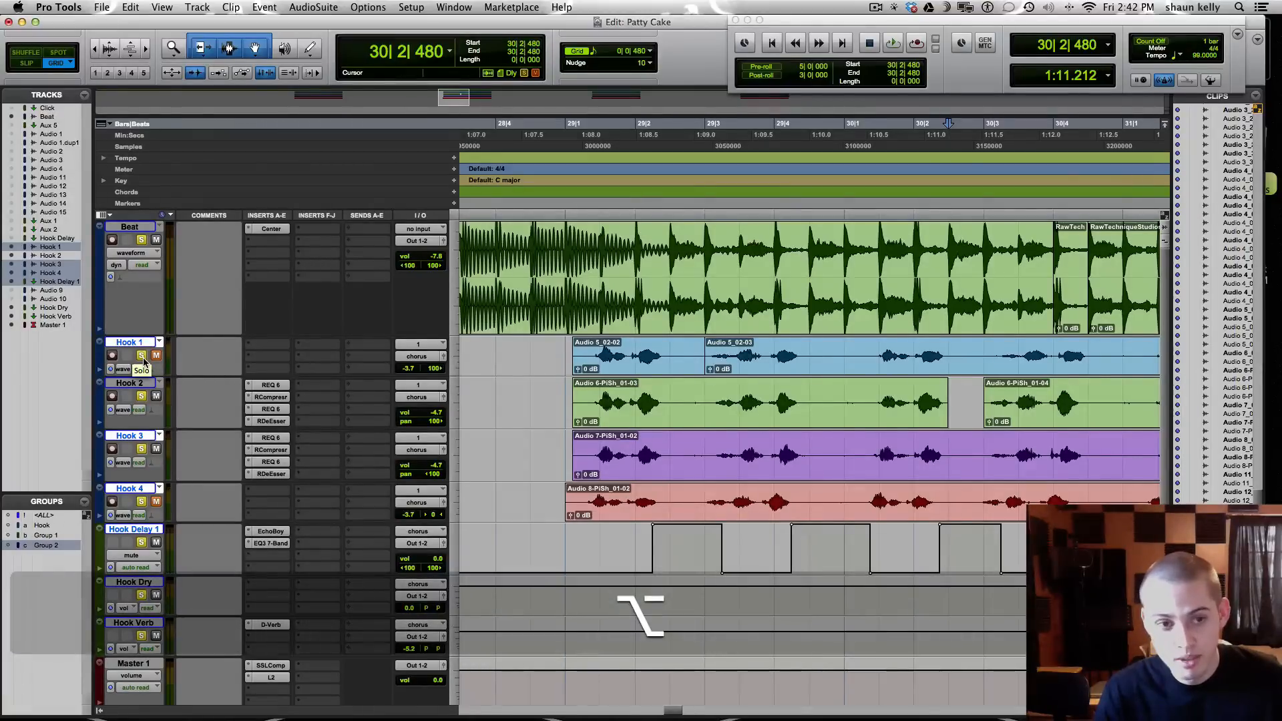
left_click(142, 356, "alt")
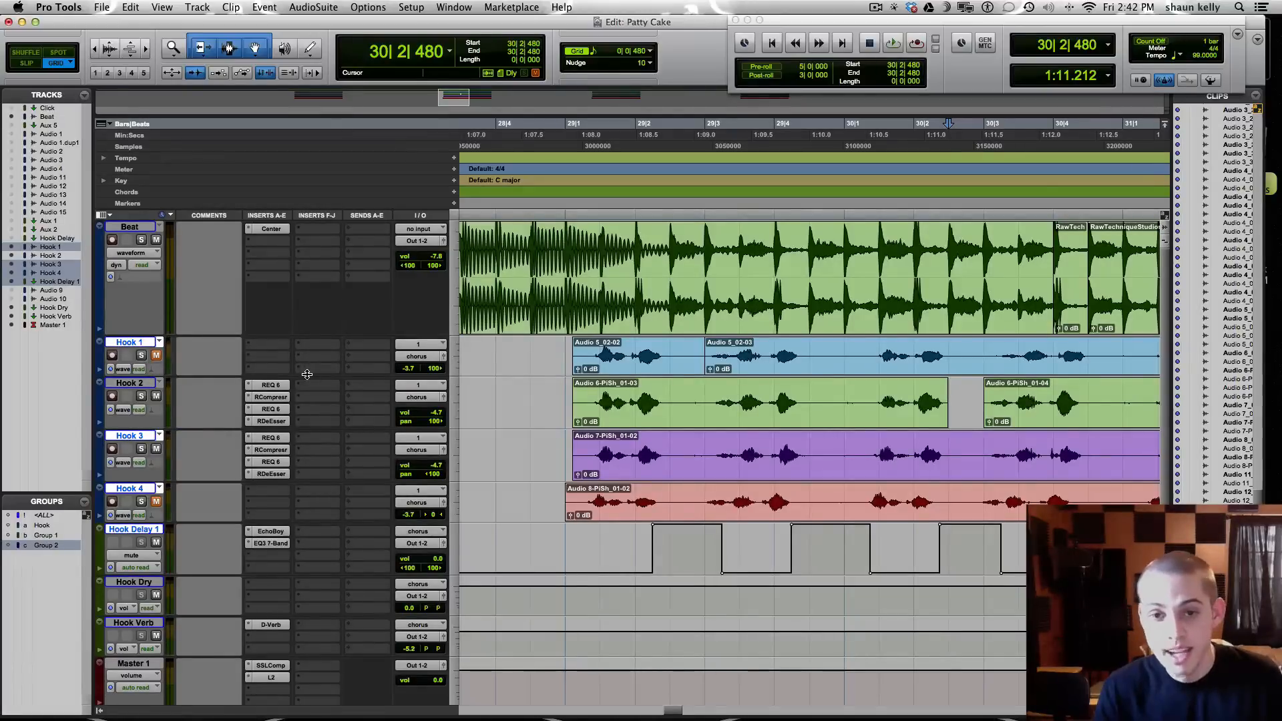
left_click(246, 498, "alt")
mouse_move(277, 515)
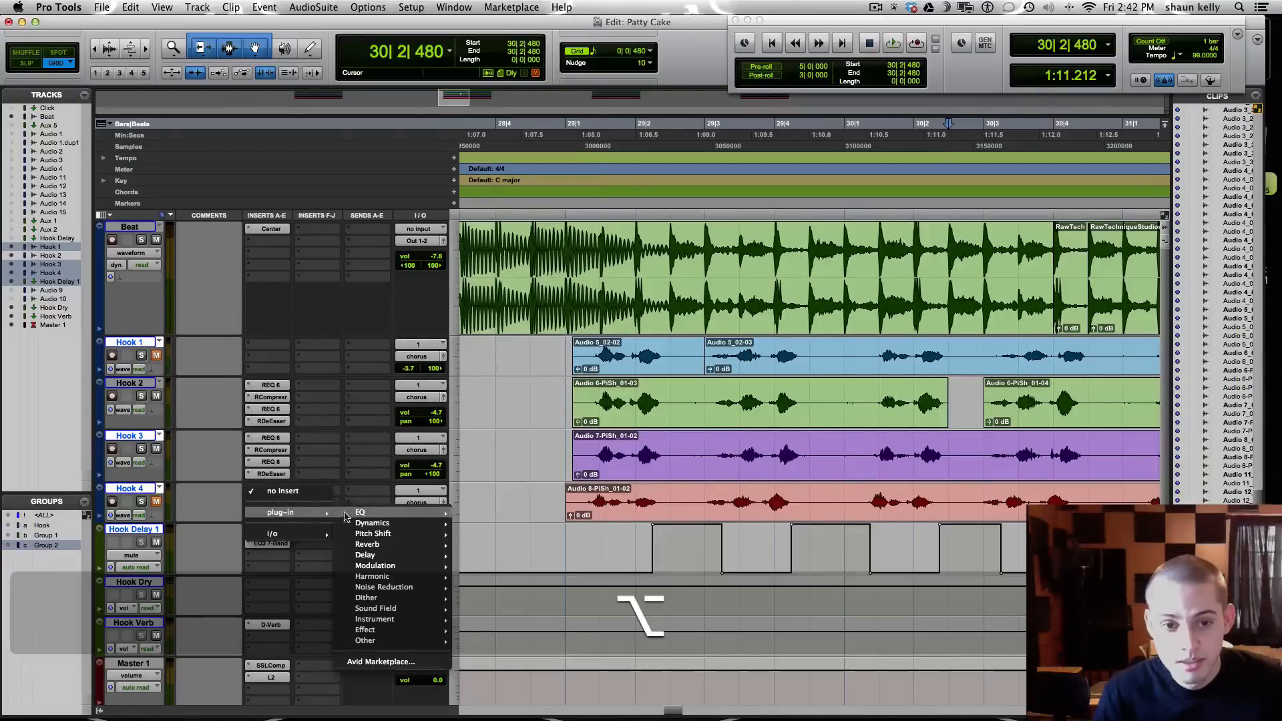
mouse_move(364, 513)
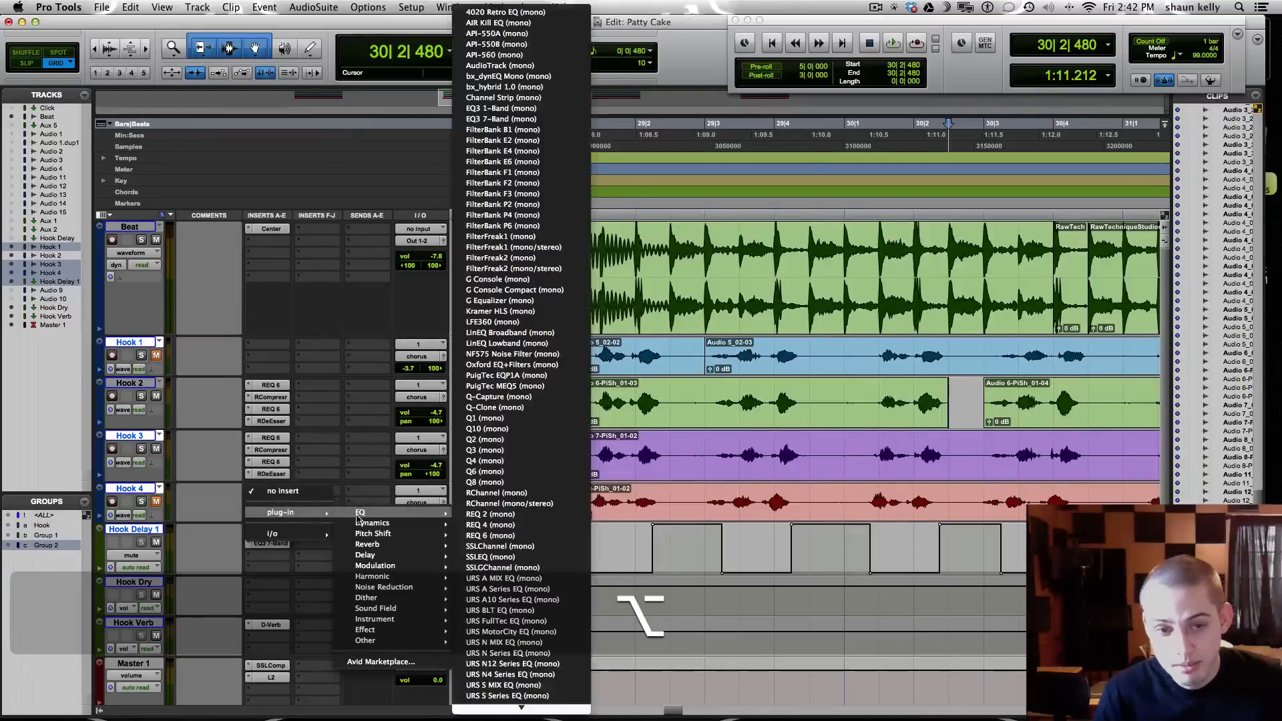
left_click(506, 525)
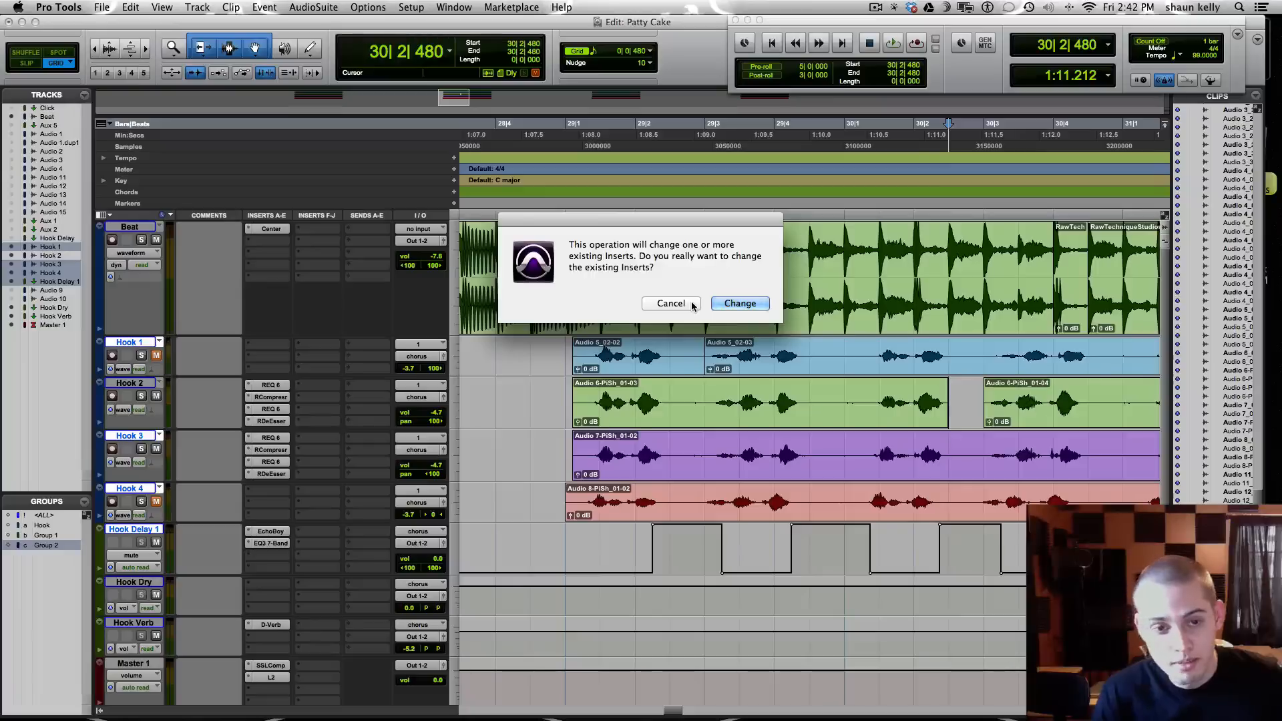
left_click(671, 304)
- Add the mono REQ 2 equalizer to the first F-J insert slot of all tracks at once, and clear that insert from all of them
left_click(301, 352, "alt")
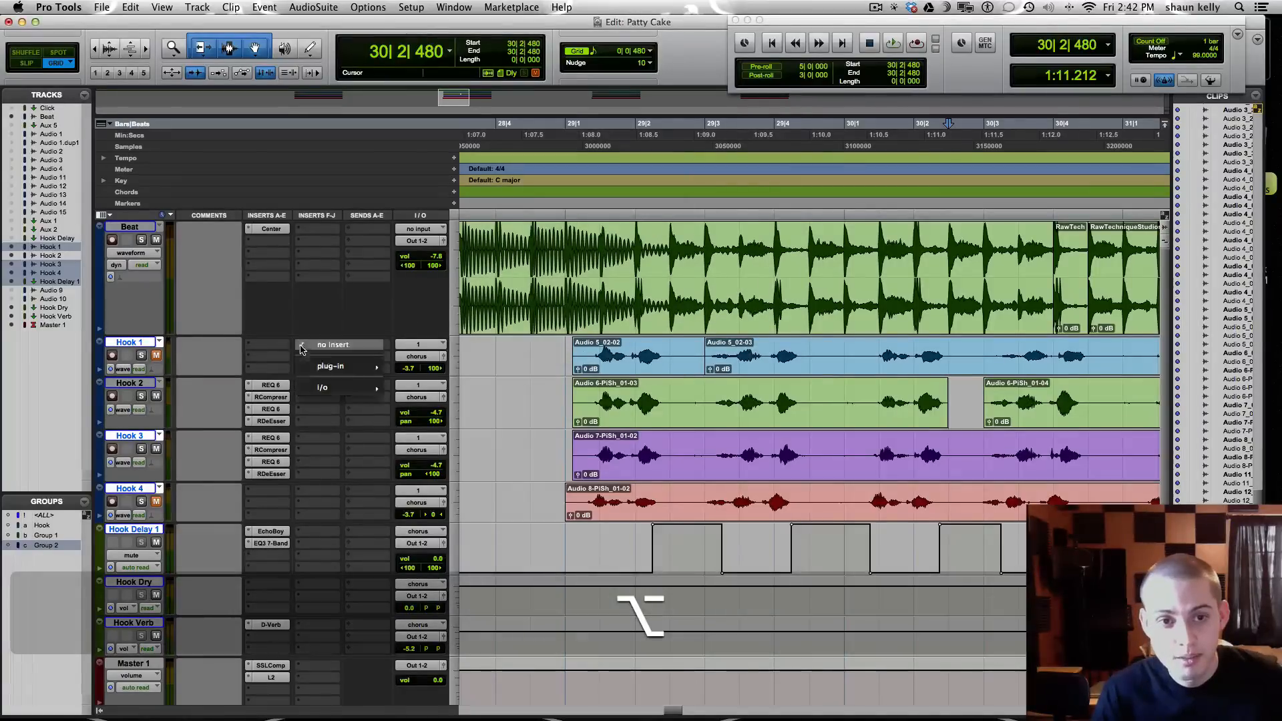
mouse_move(354, 366)
mouse_move(408, 366)
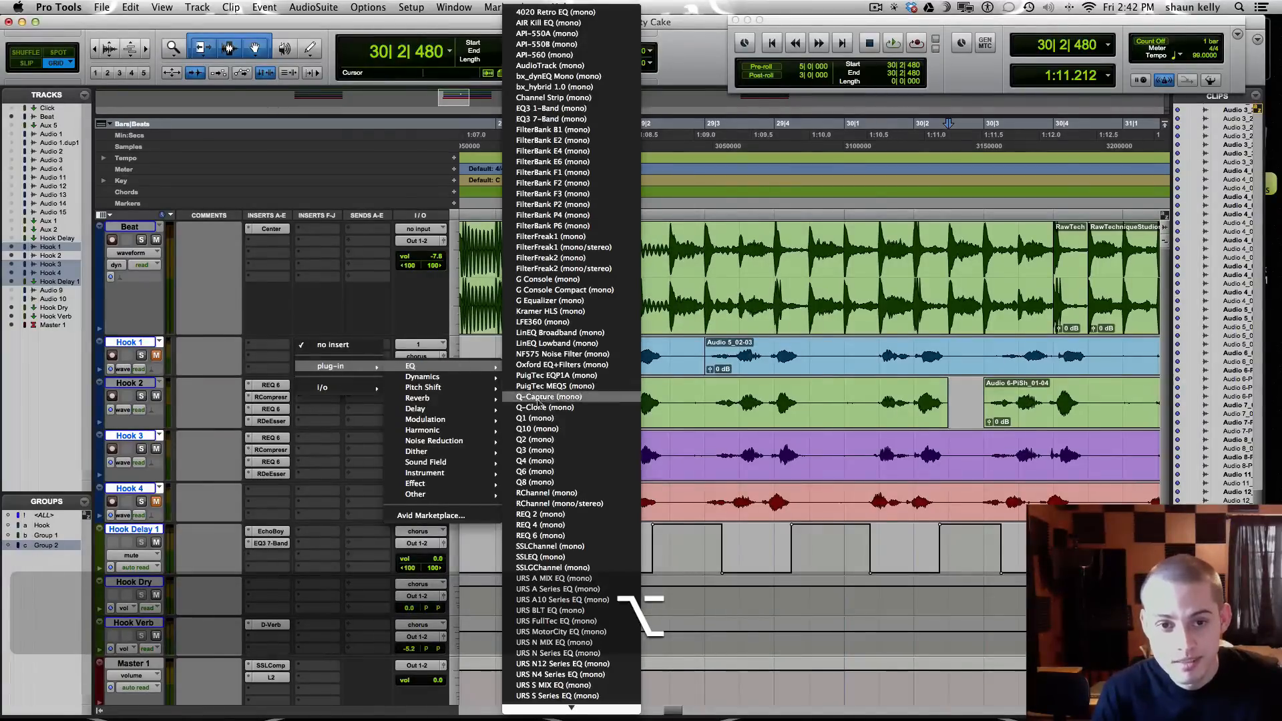
left_click(525, 516)
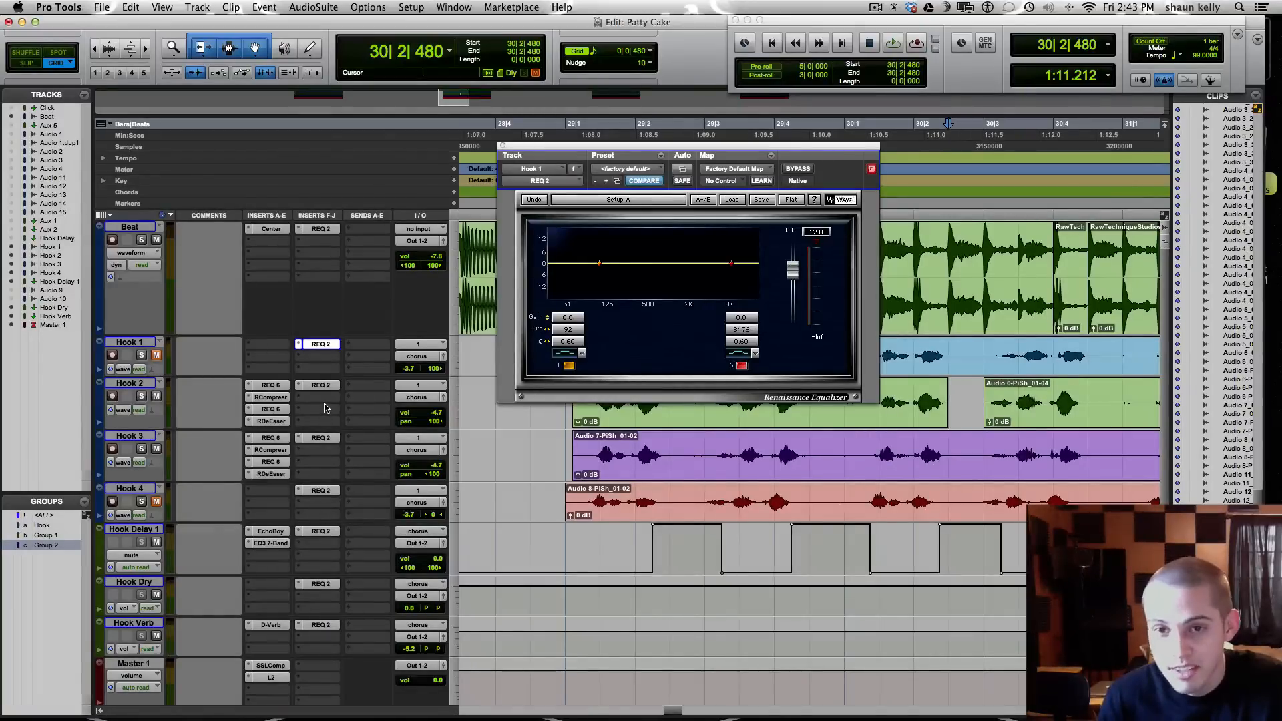
left_click(299, 344, "alt")
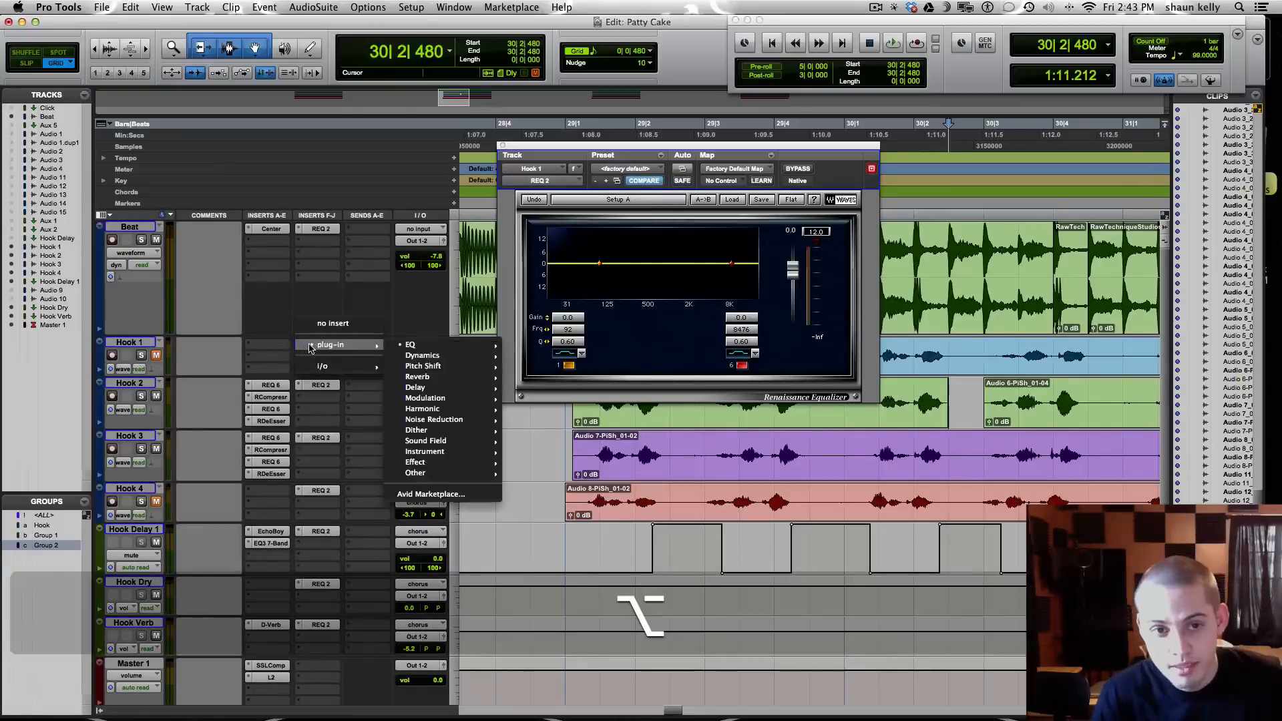
left_click(353, 324, "alt")
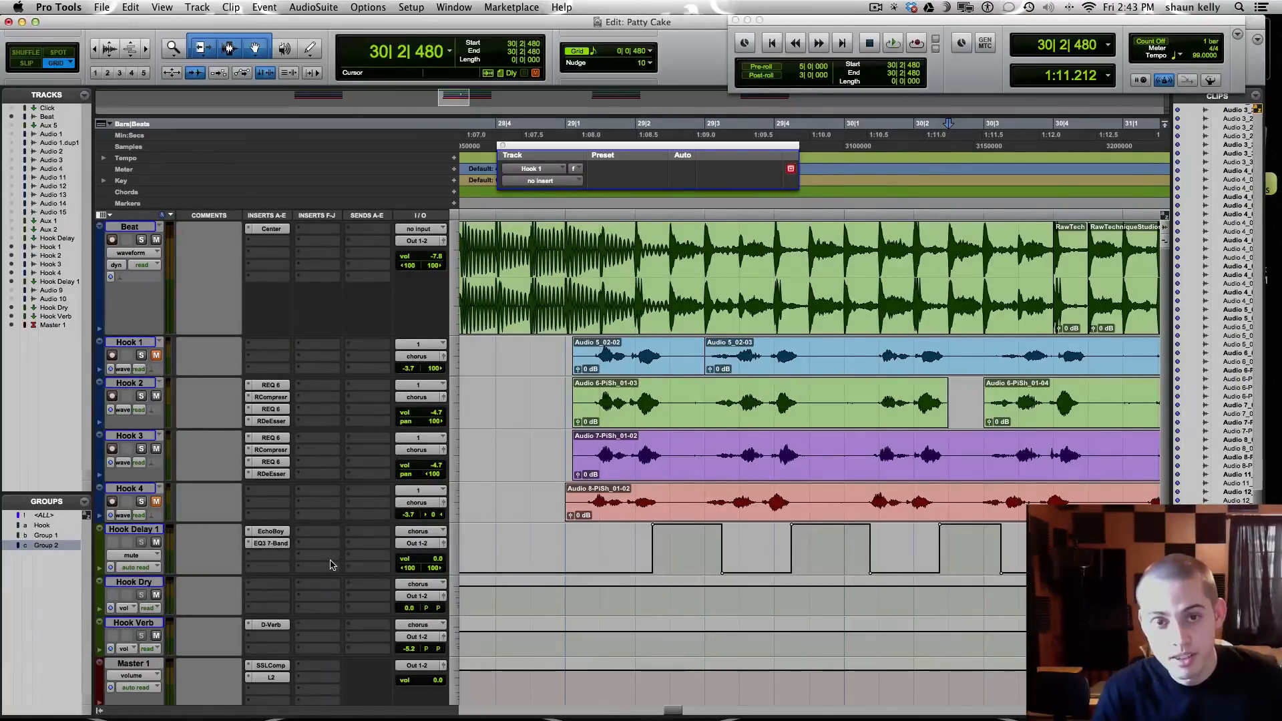
- Add the mono REQ 4 equalizer to the first F-J insert slot of Hook 1 through Hook 4 together, and clear it from every track
left_click(129, 342)
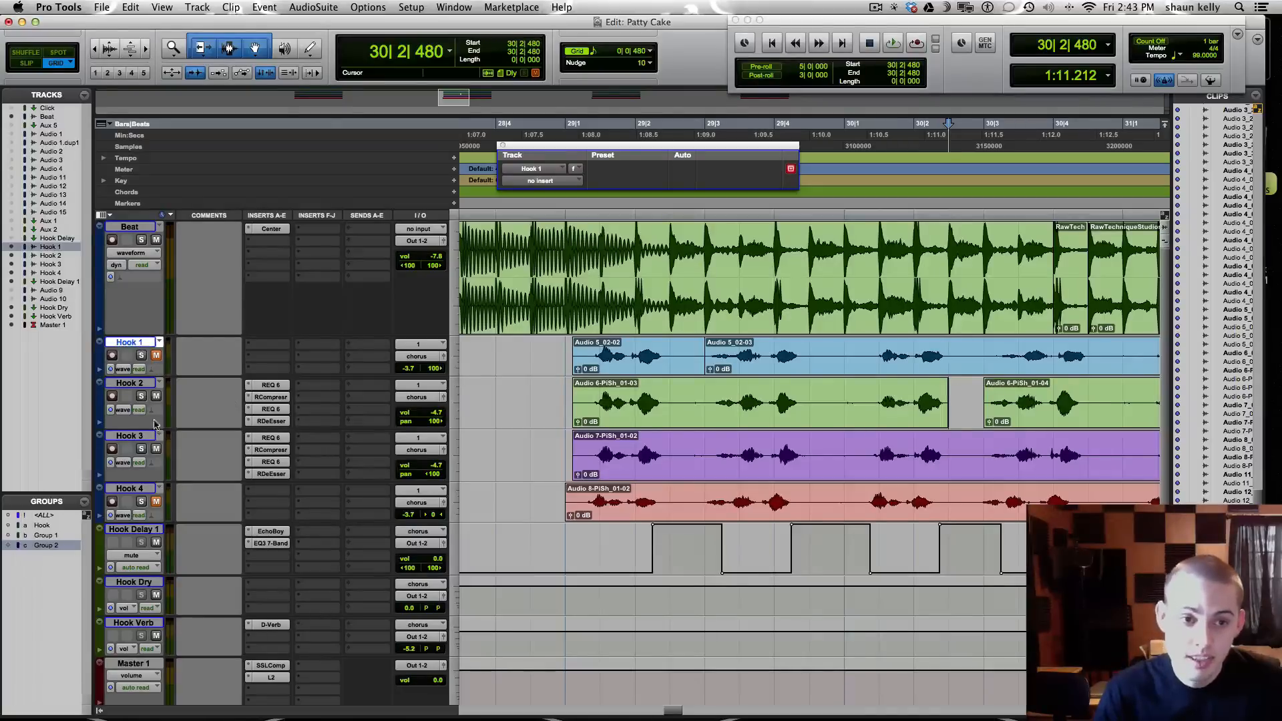
left_click(141, 491, "shift")
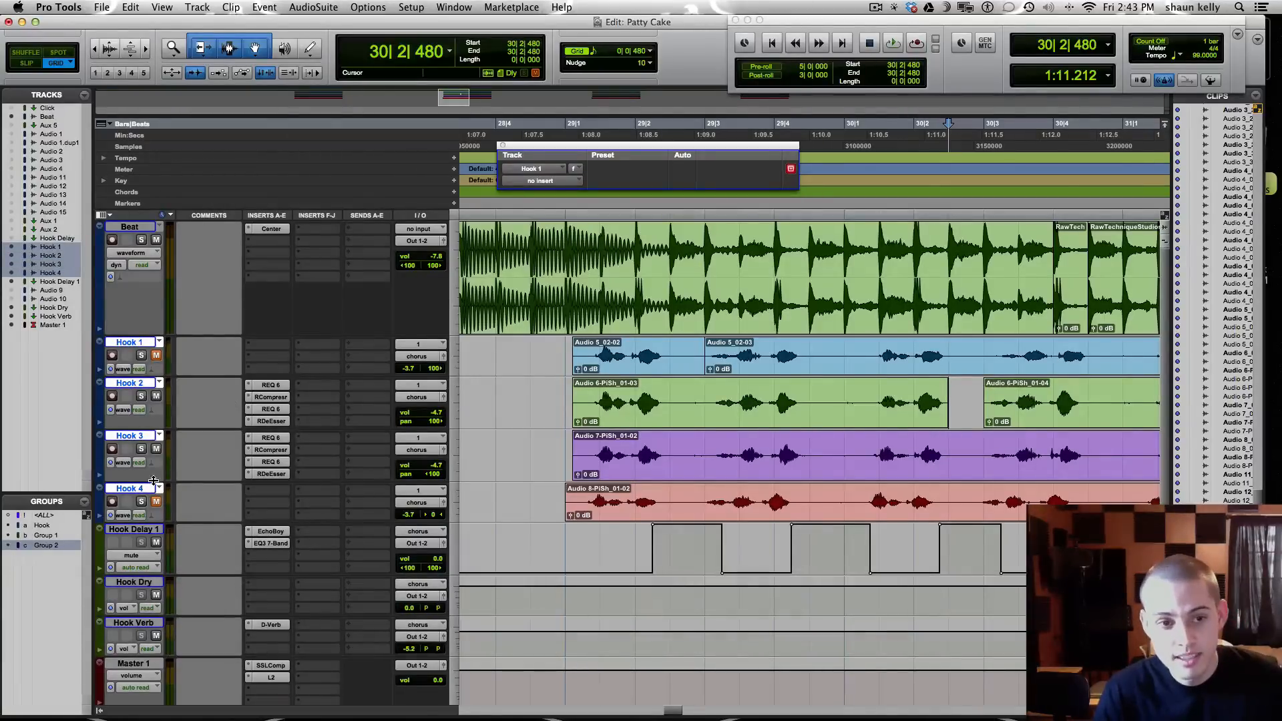
left_click(316, 368, "alt+shift")
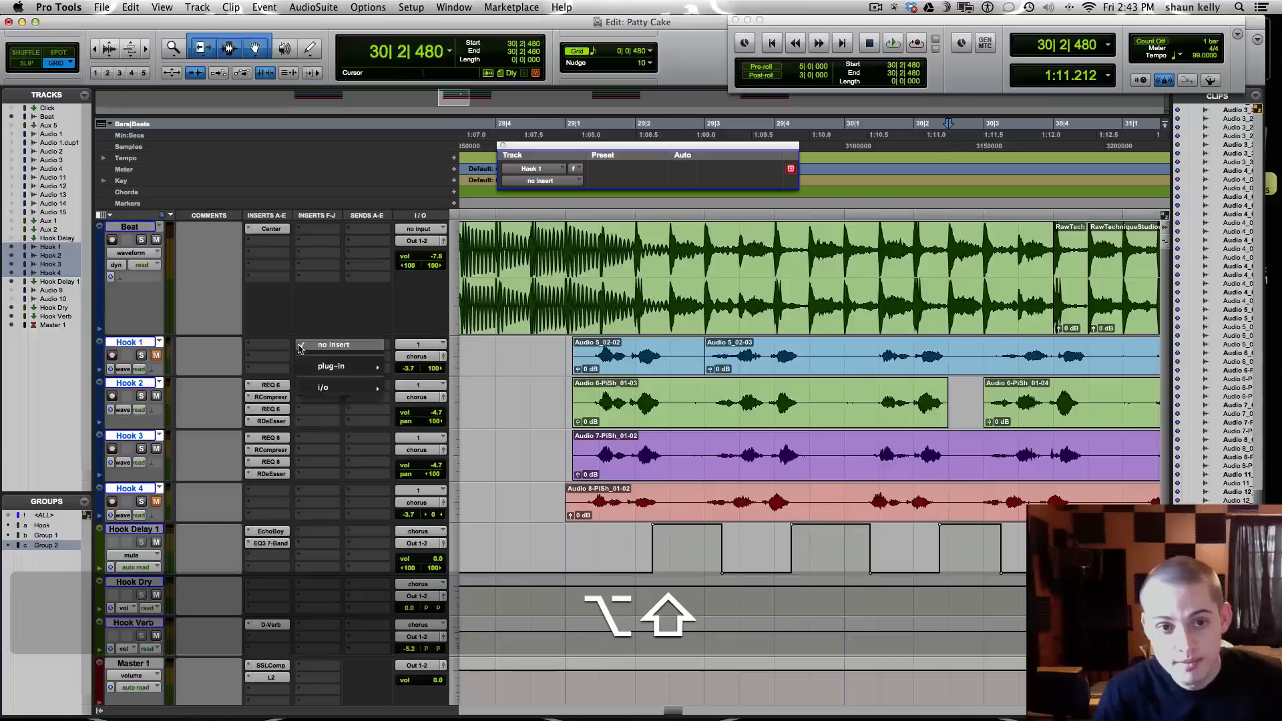
mouse_move(332, 366)
mouse_move(414, 366)
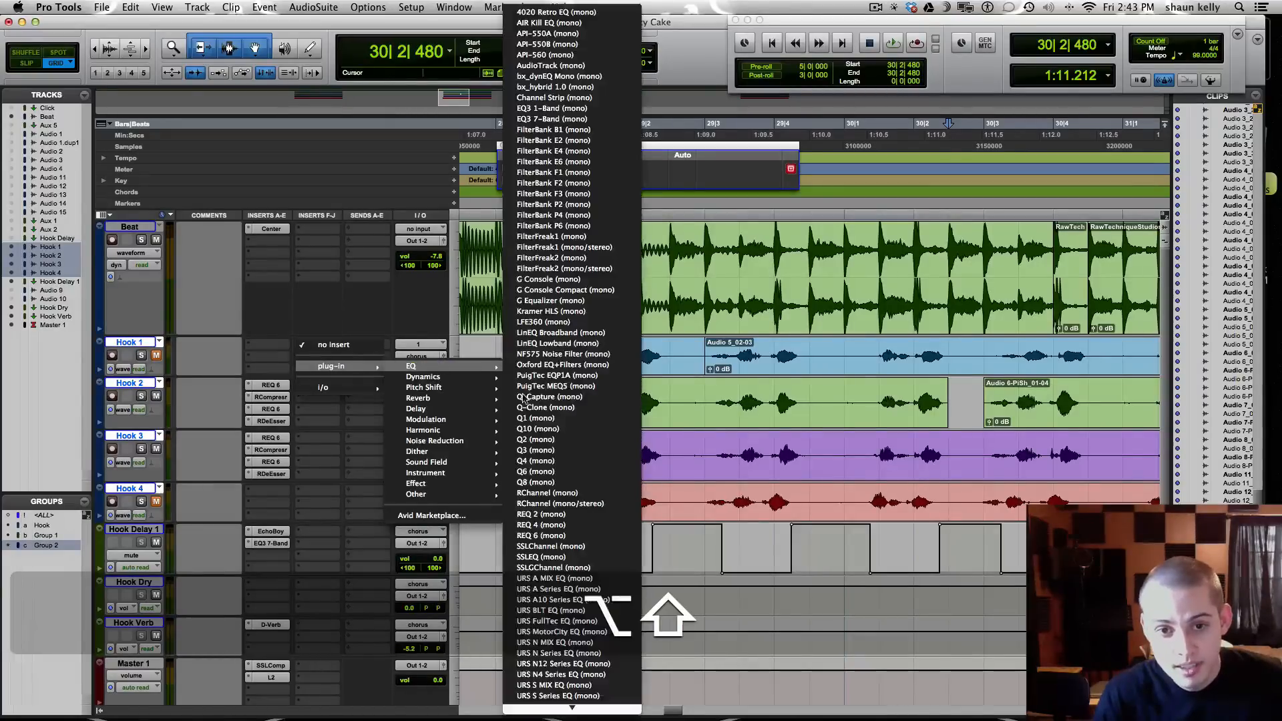
left_click(558, 526, "alt+shift")
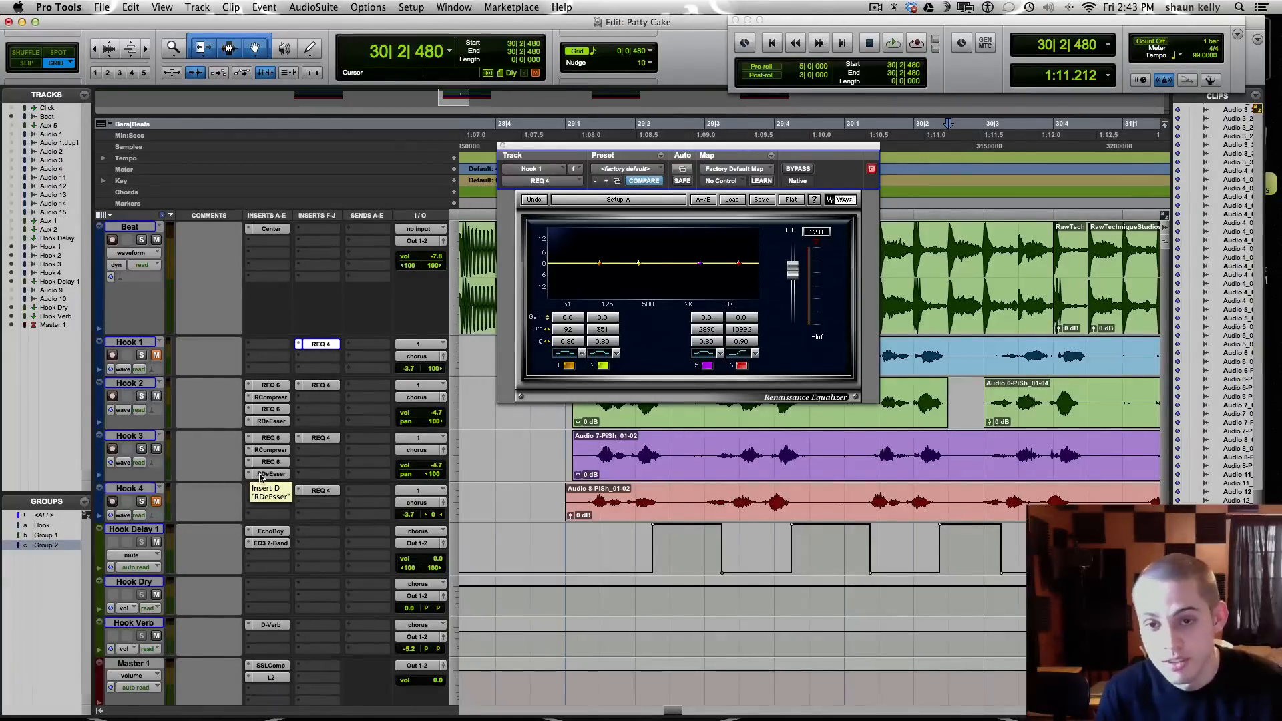
left_click(306, 344, "alt")
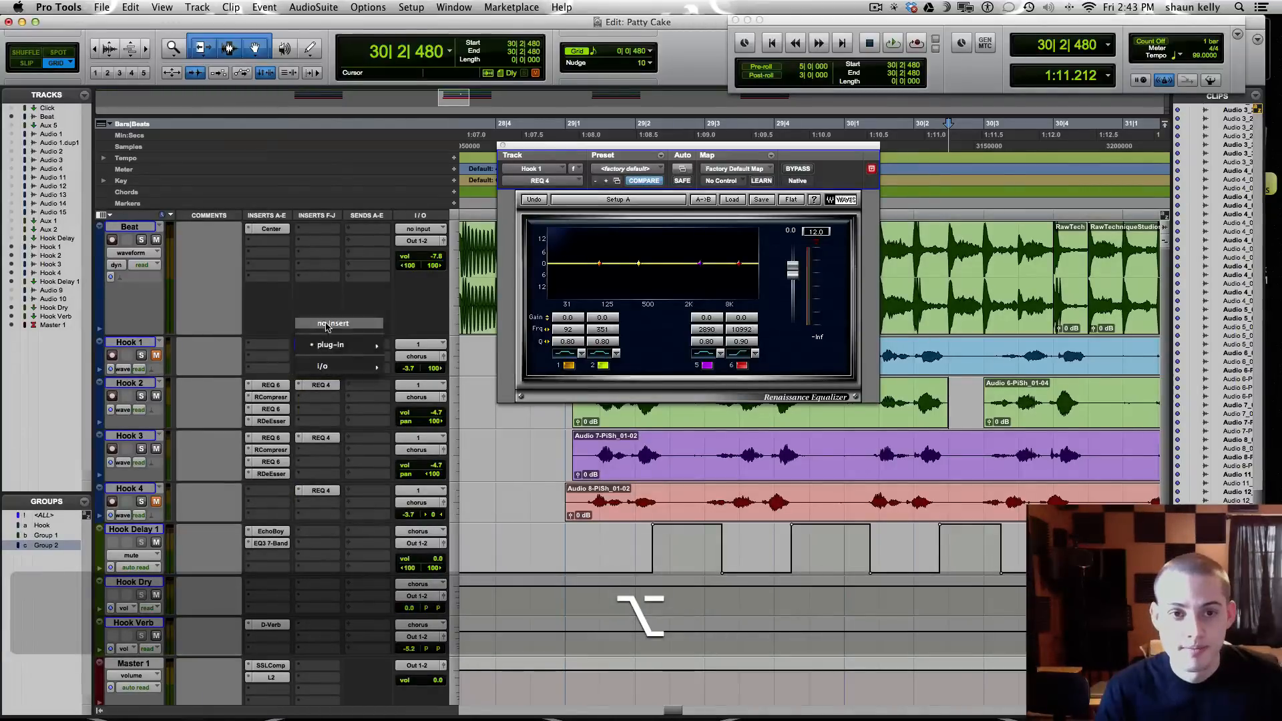
left_click(327, 325, "alt")
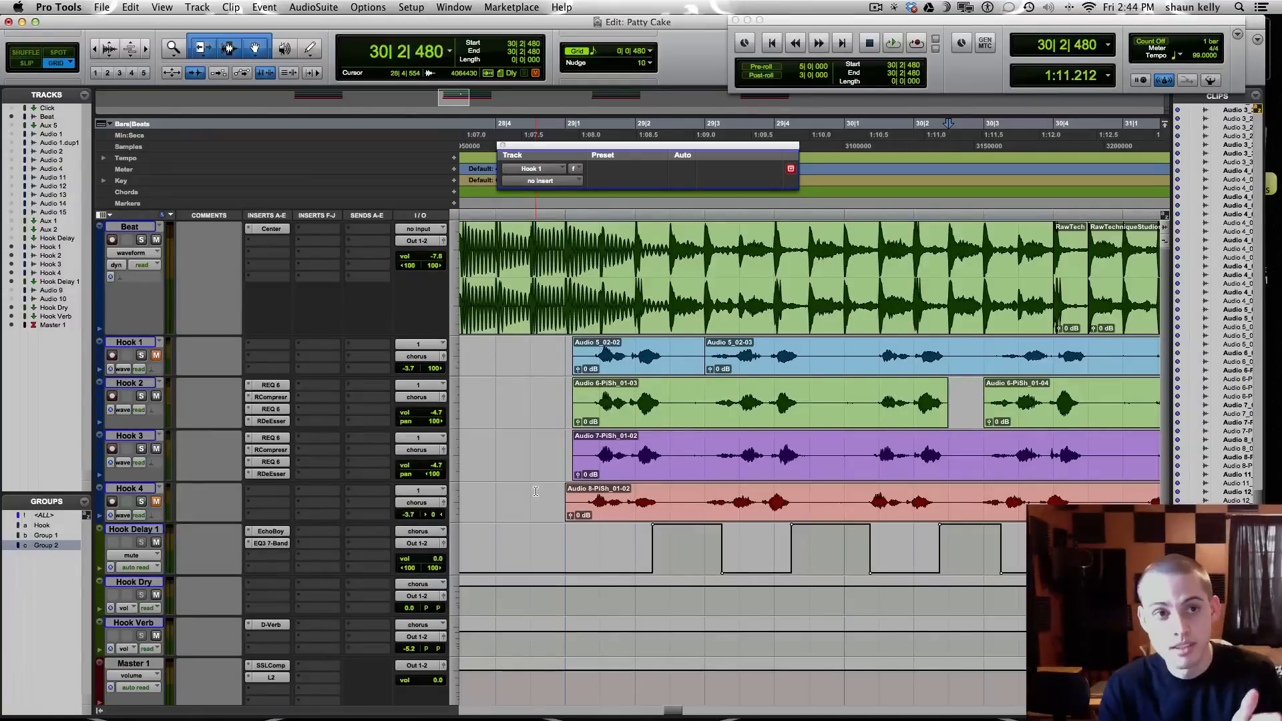
- Cycle the edit mode through Shuffle, Slip, Spot and back to Grid
left_click(25, 53)
left_click(53, 63)
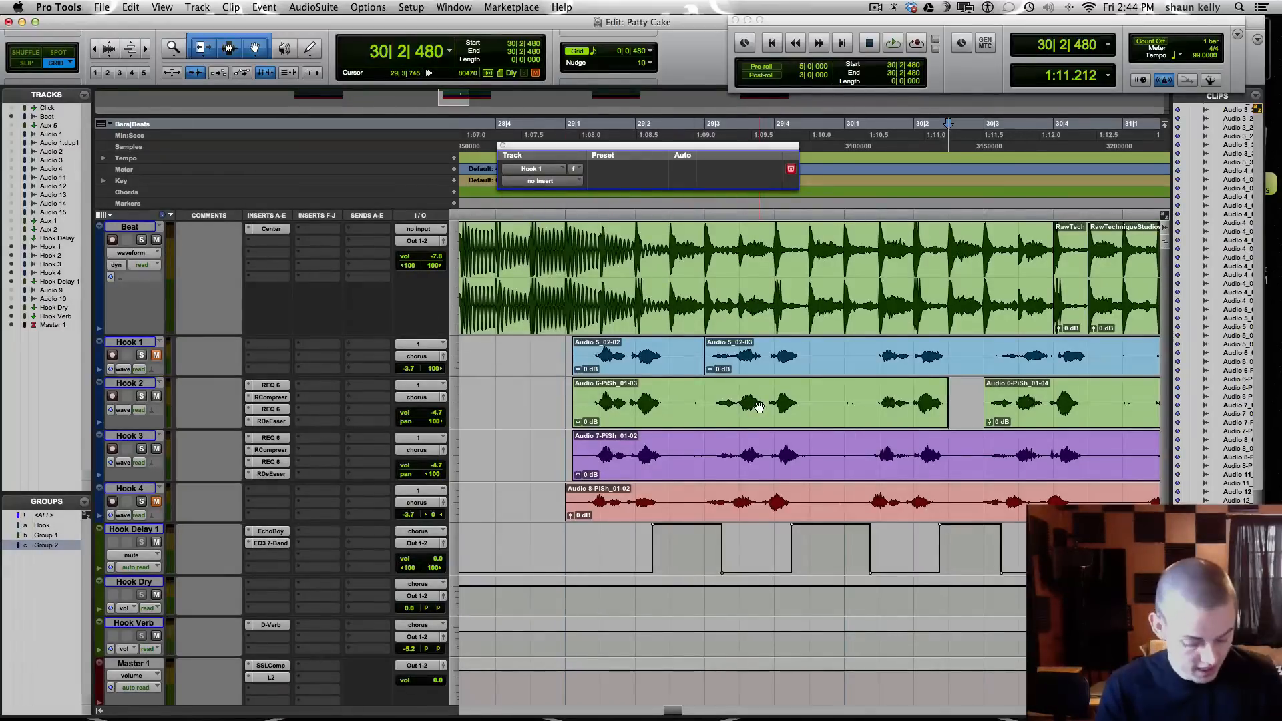
key("alt")
key("alt+1")
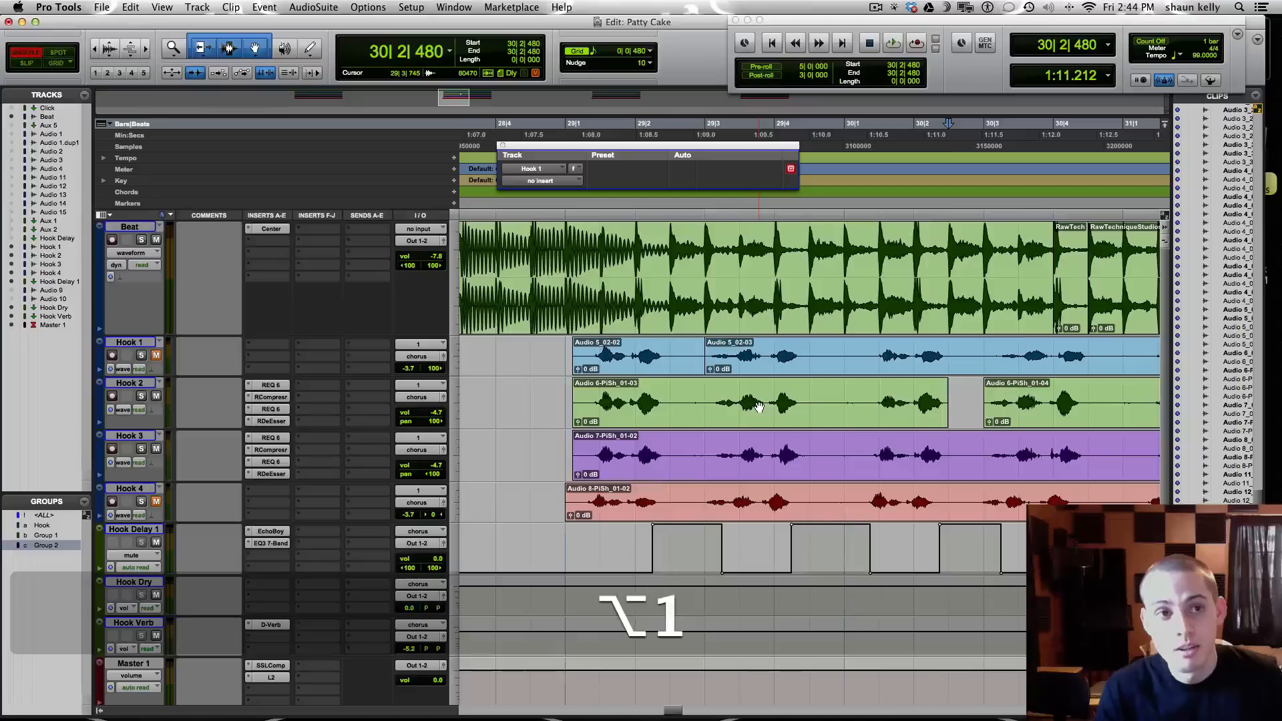
key("alt+2")
key("alt+3")
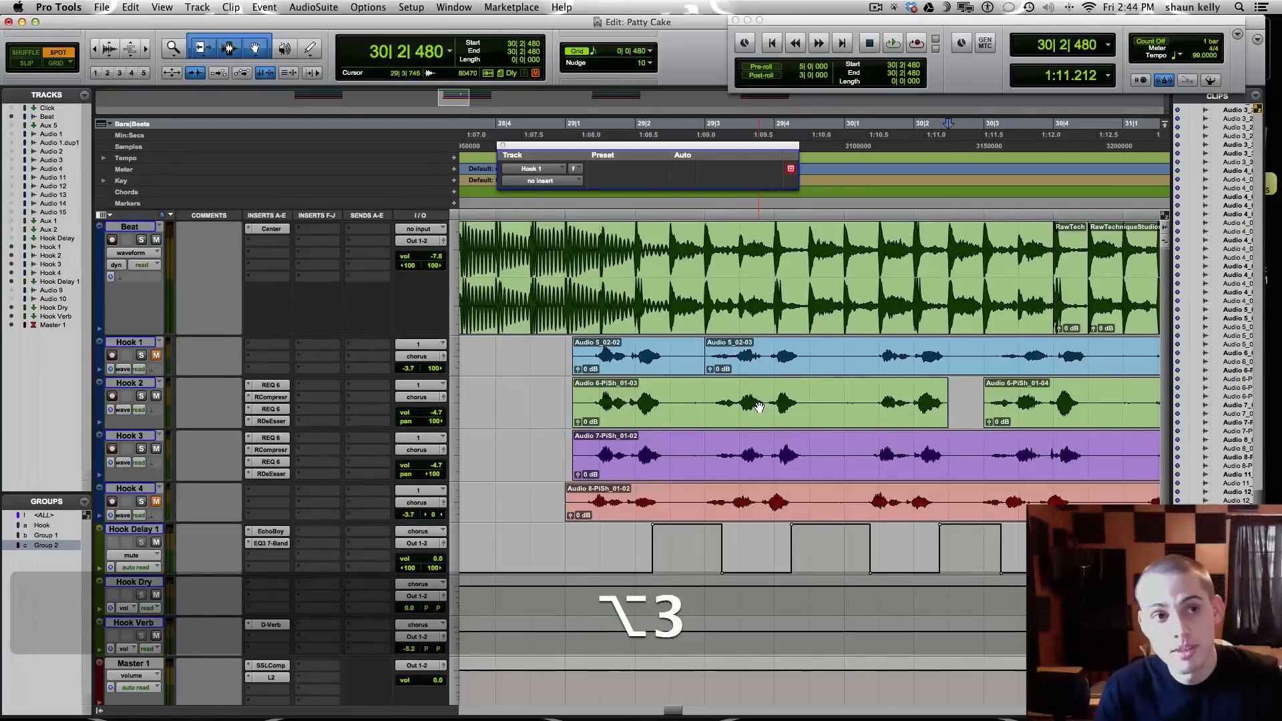
key("alt+4")
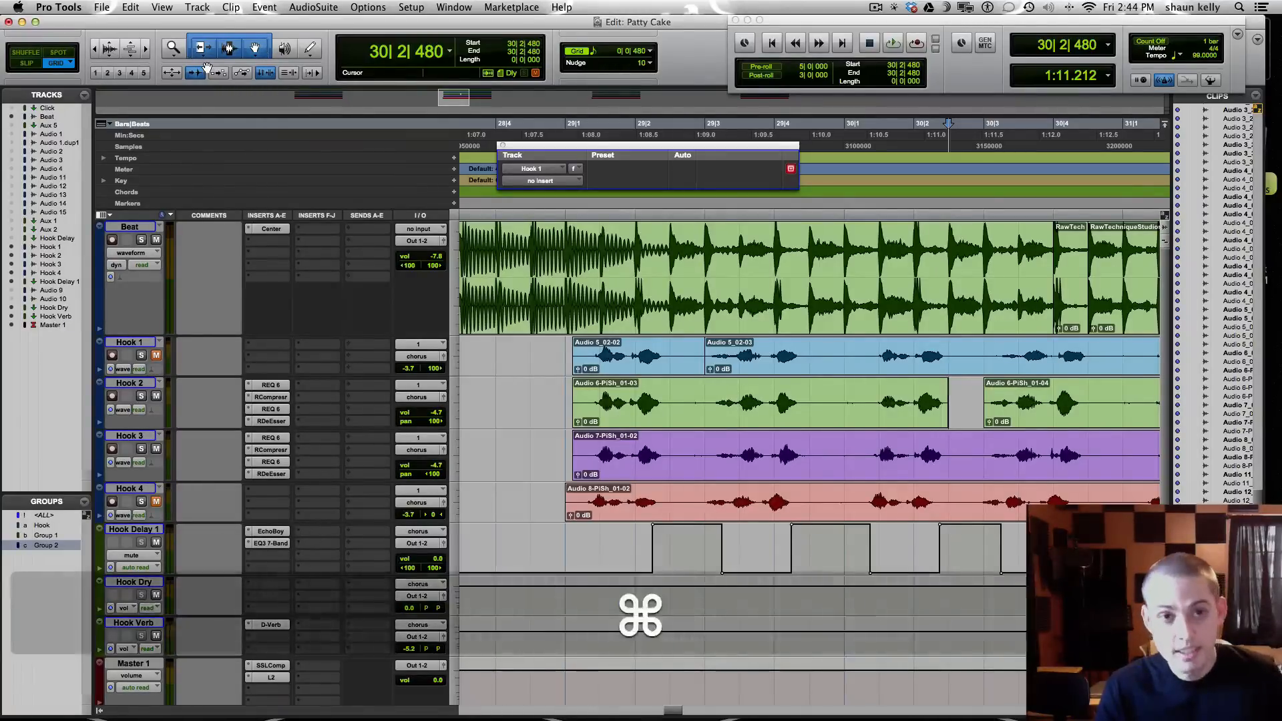
- Cycle the edit tools through Zoomer, Trim, Selector, Grabber, Scrubber and Pencil, and return to the Smart Tool
key("super+1")
key("super+2")
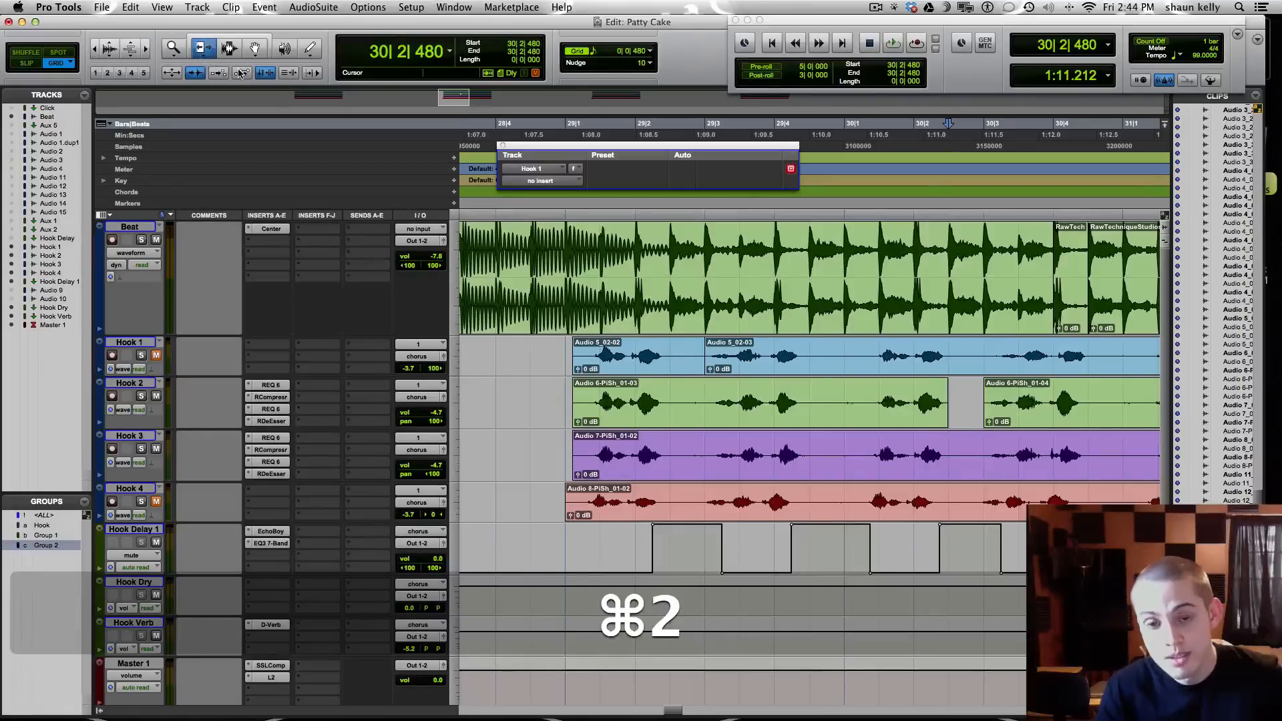
key("super+3")
key("super+4")
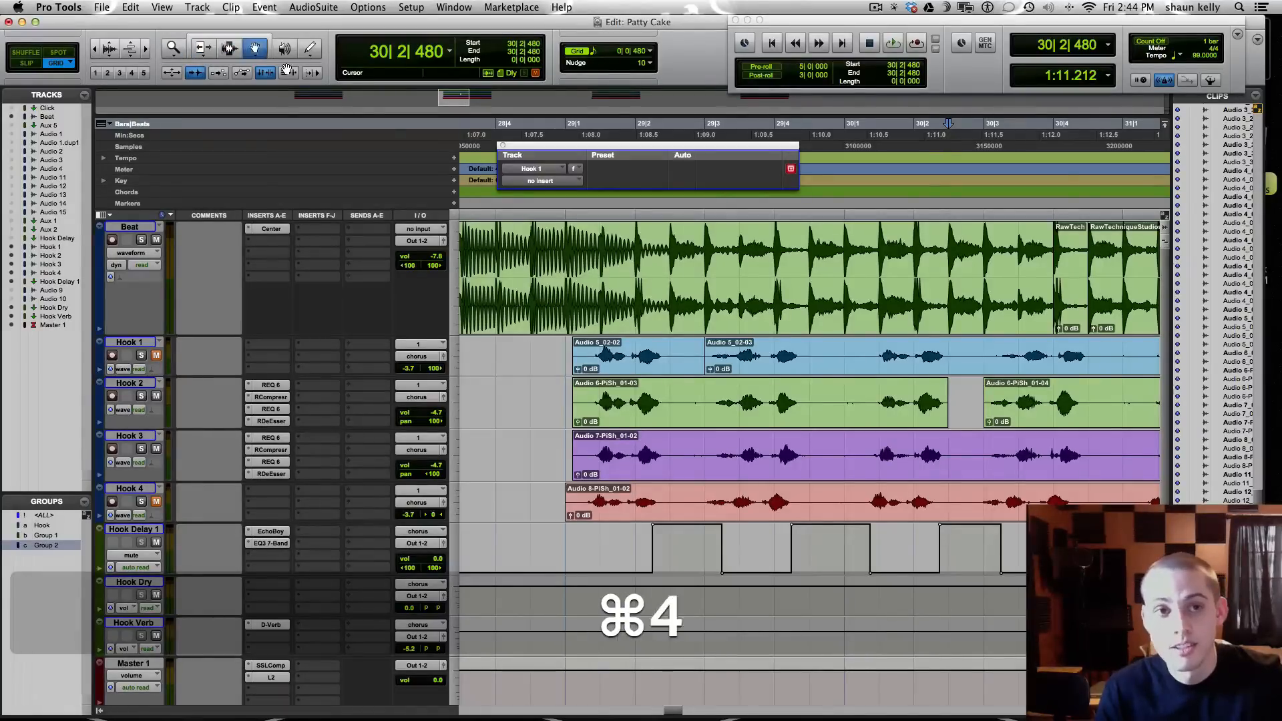
key("super+5")
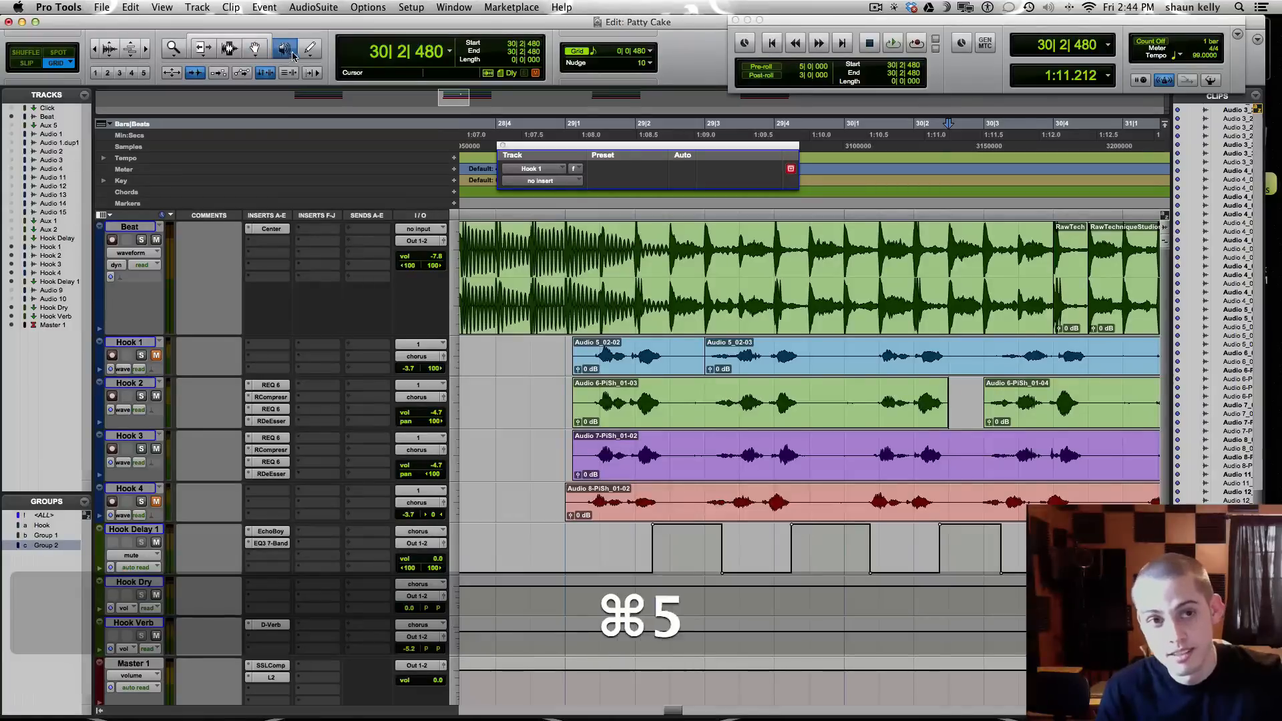
key("super+6")
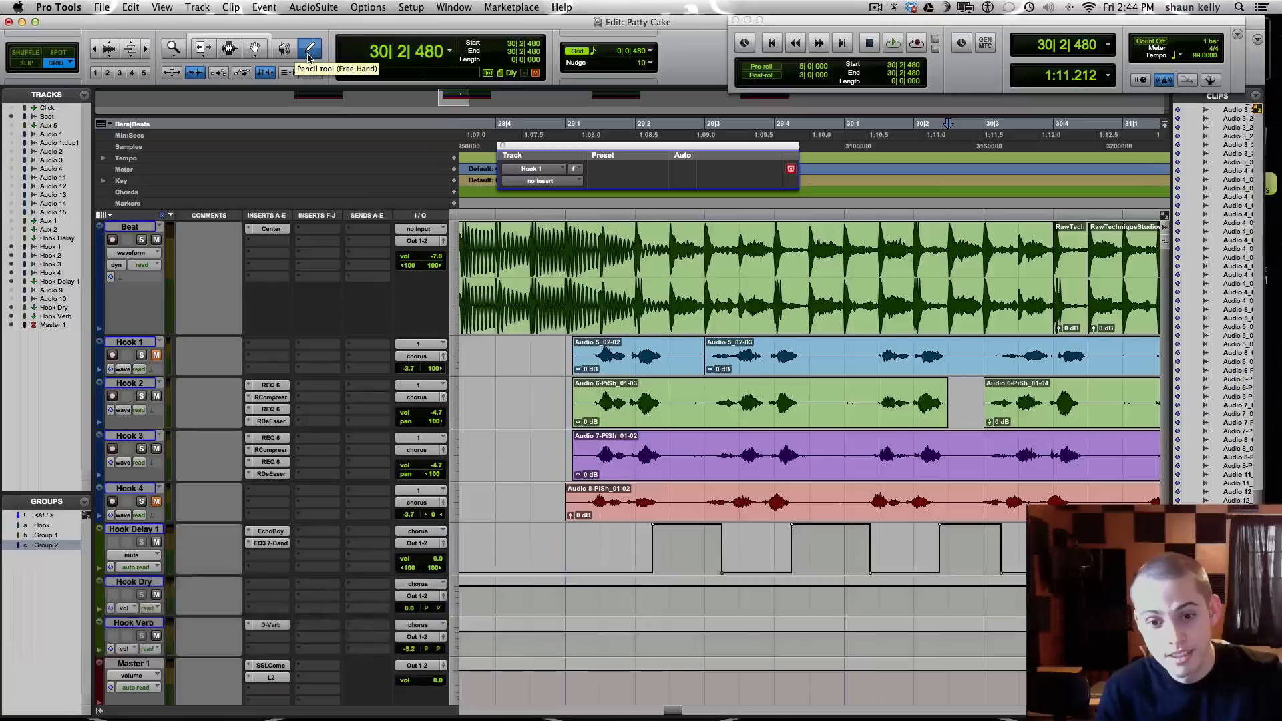
key("super+7")
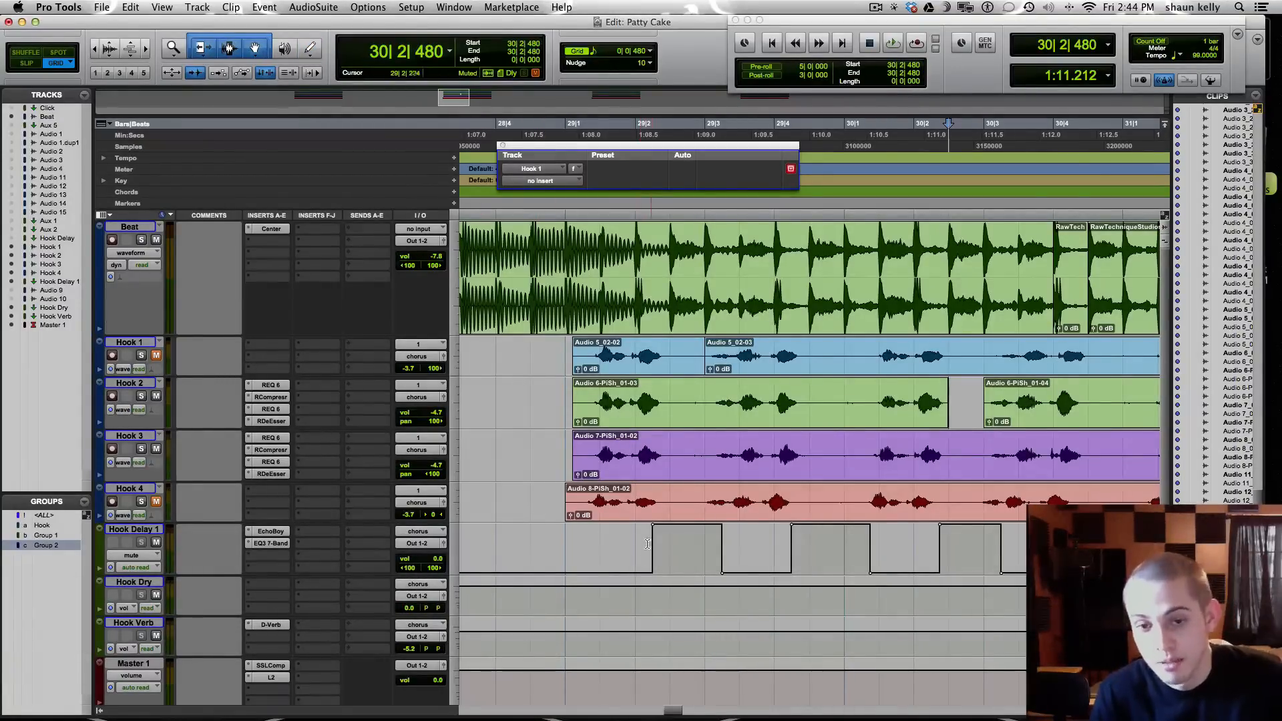
- Place the insertion point in the hook tracks, and rewind and fast-forward the transport from there
left_click(691, 561)
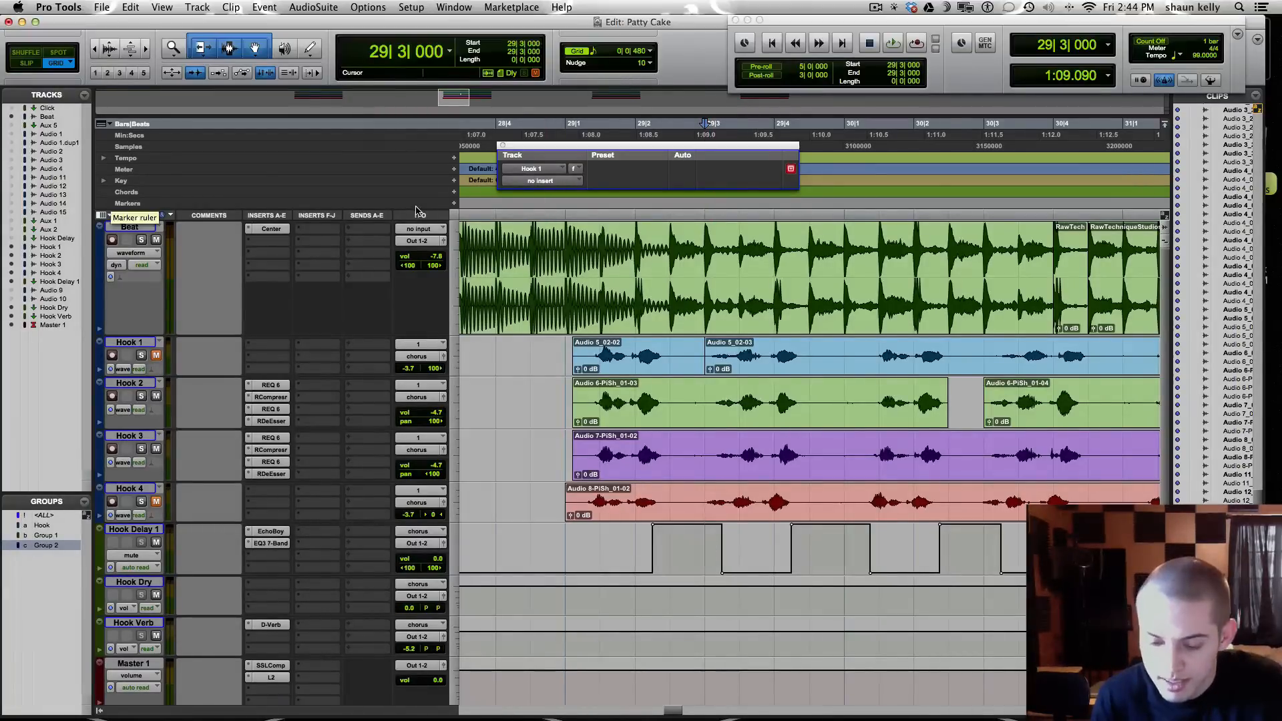
left_click(562, 394)
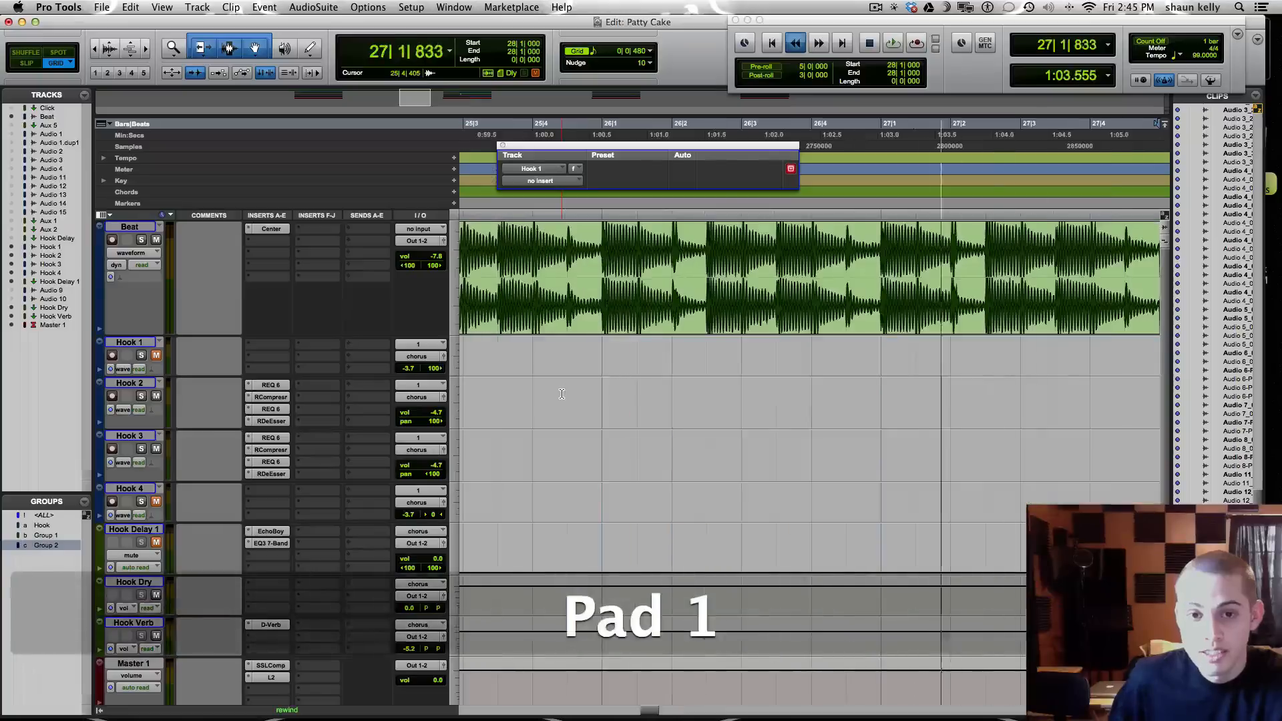
key("KP_1")
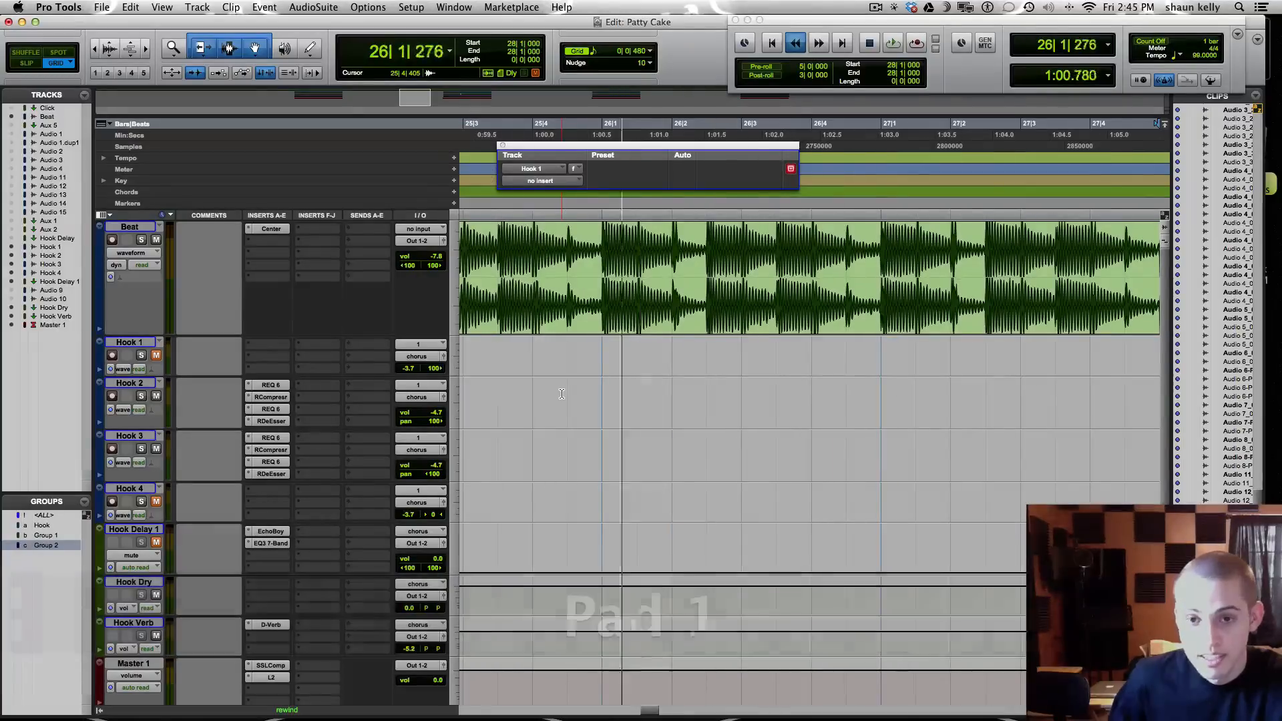
key("KP_2")
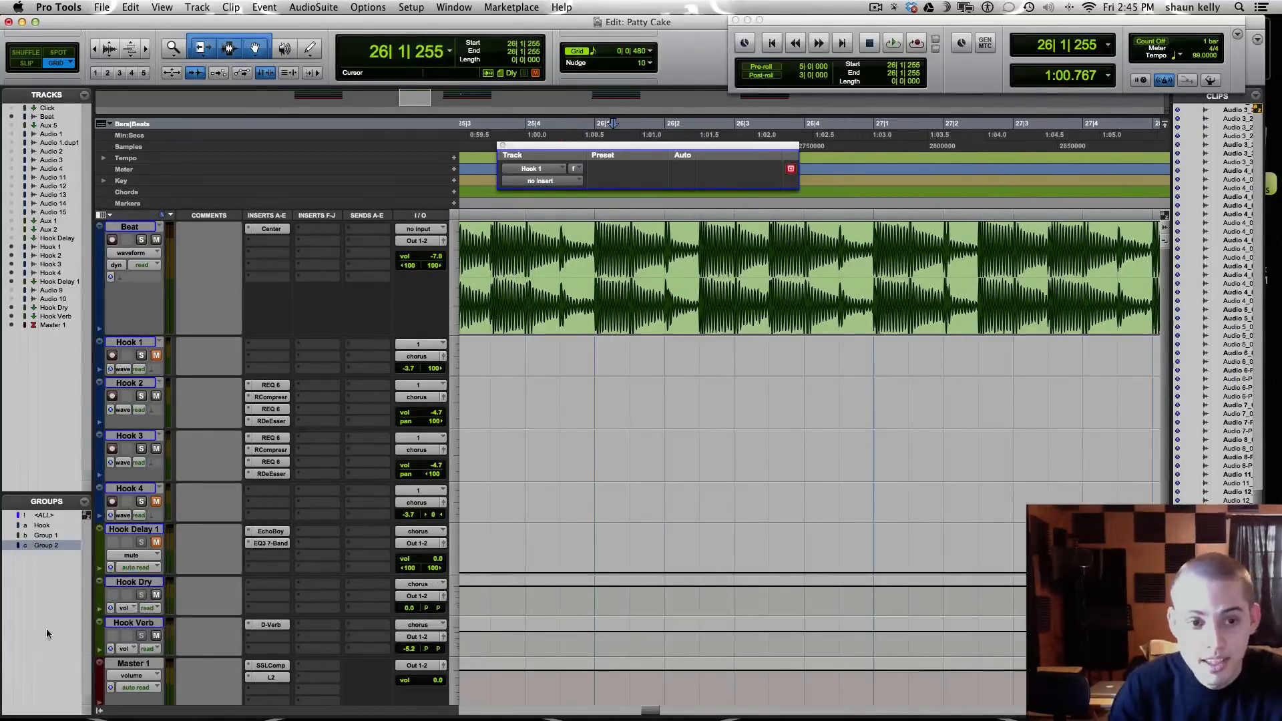
- Record a short take on the record-armed Hook 4 track from 25|4|000, and stop the transport
left_click(538, 486)
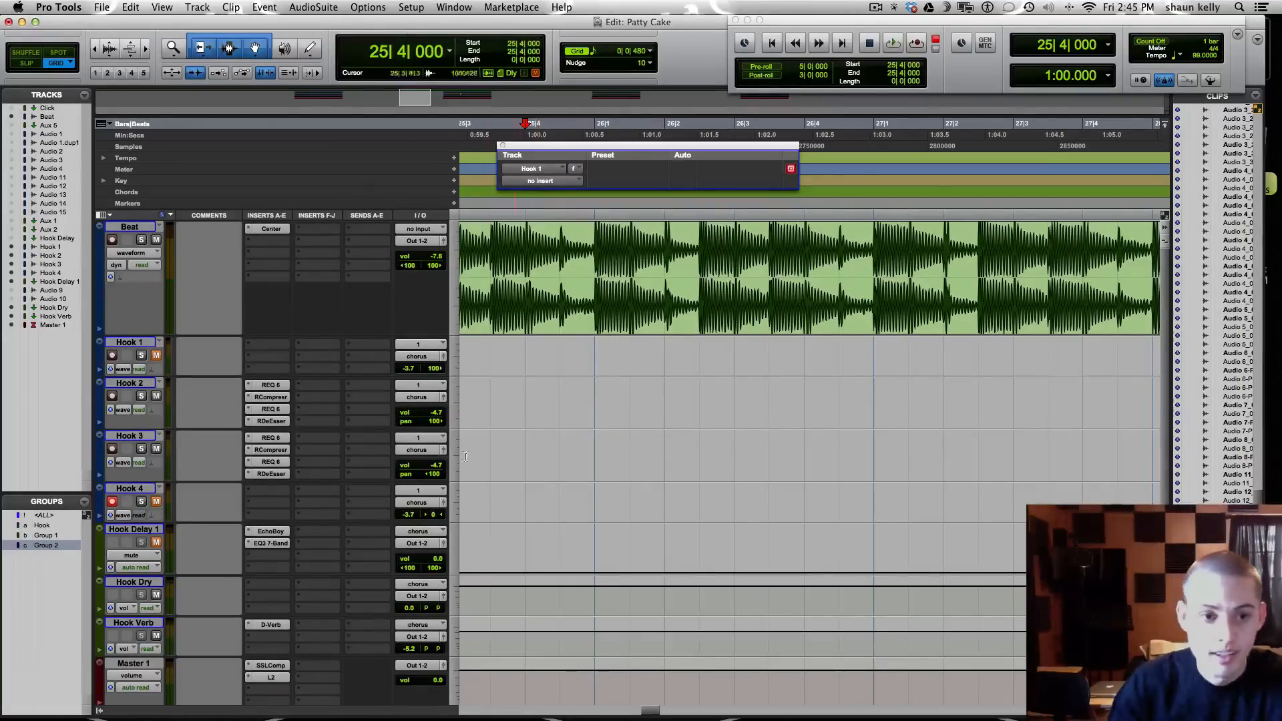
key("KP_3")
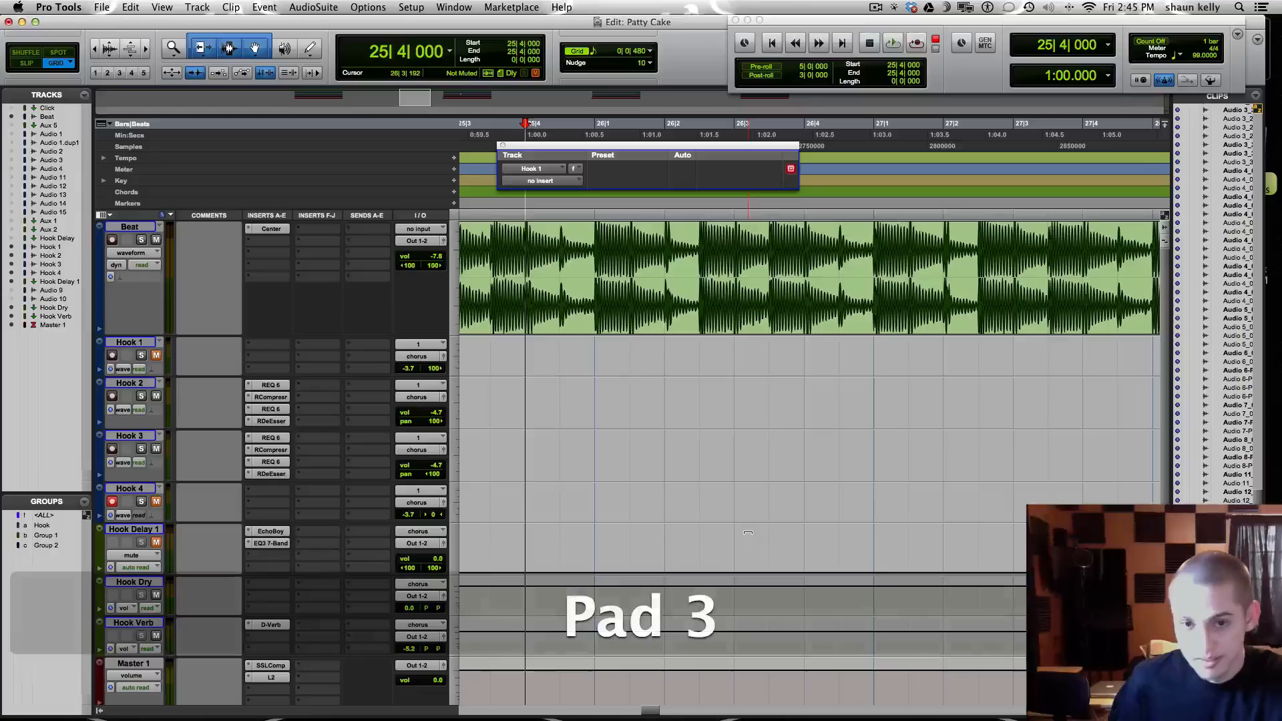
key("space")
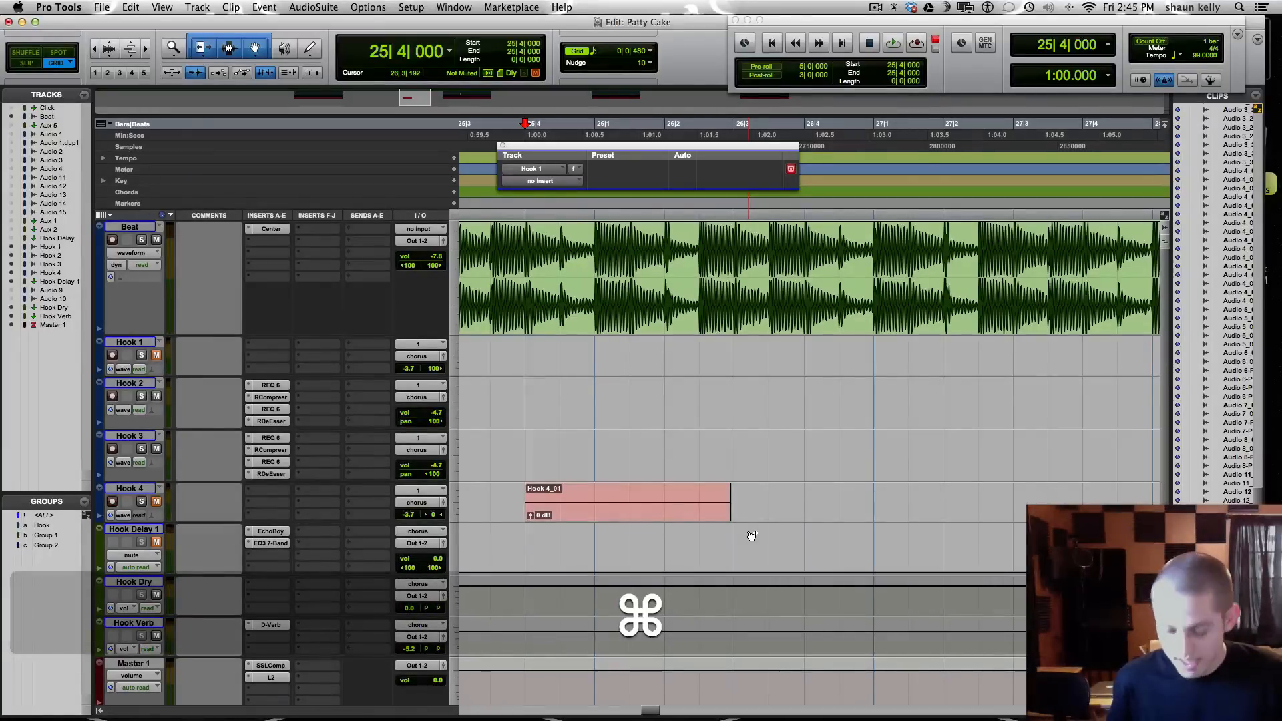
- Move the Transport window over the hook tracks, and close and reopen it there
key("super+KP_1")
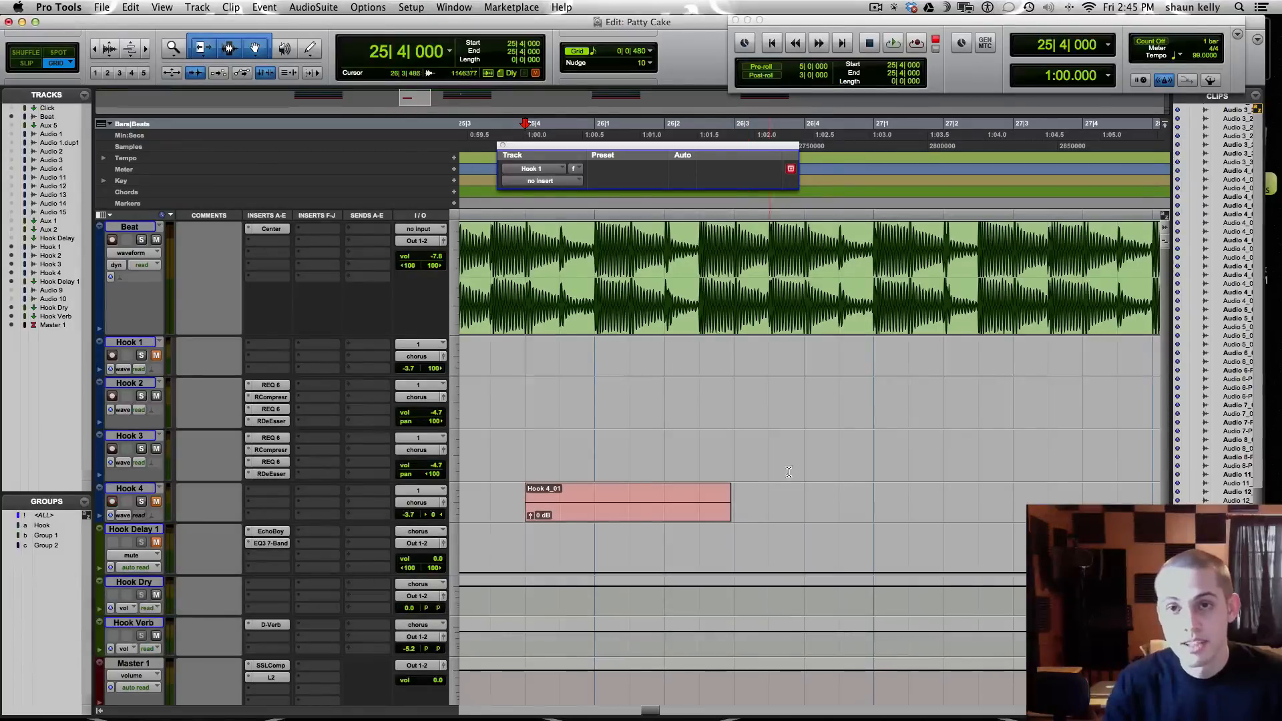
left_click_drag(841, 29, 657, 364)
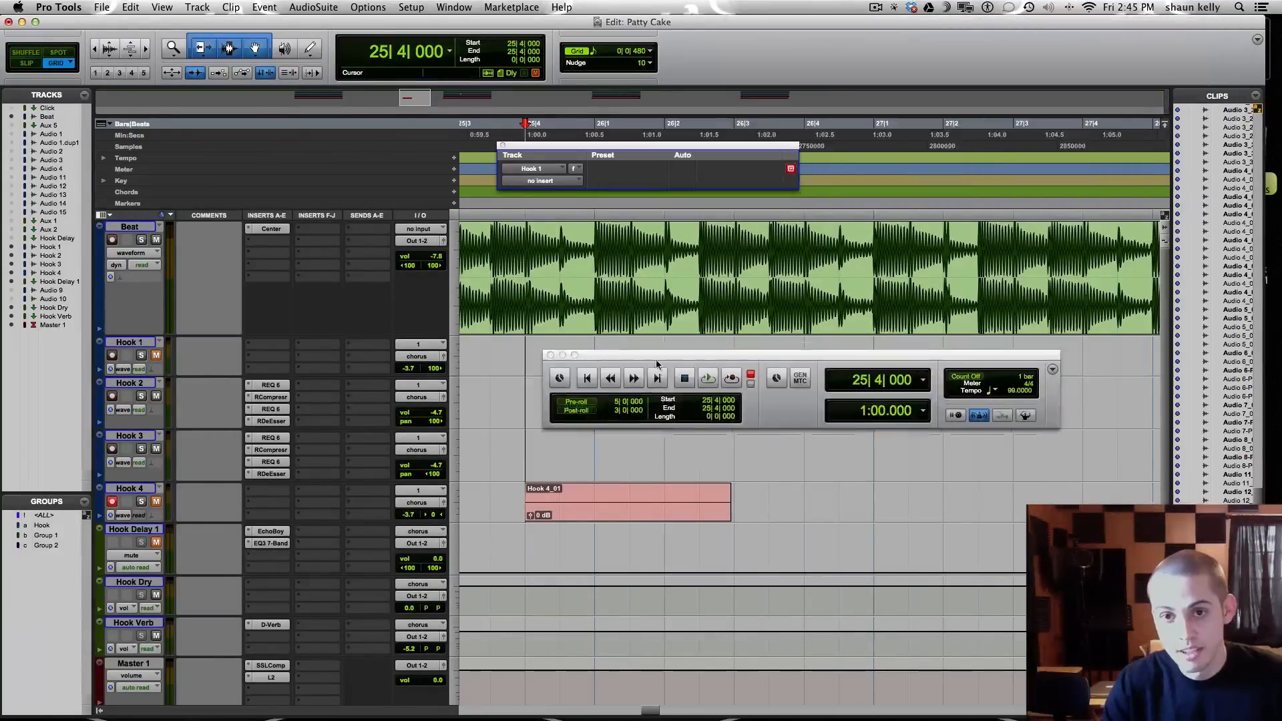
left_click(551, 355)
key("super+KP_1")
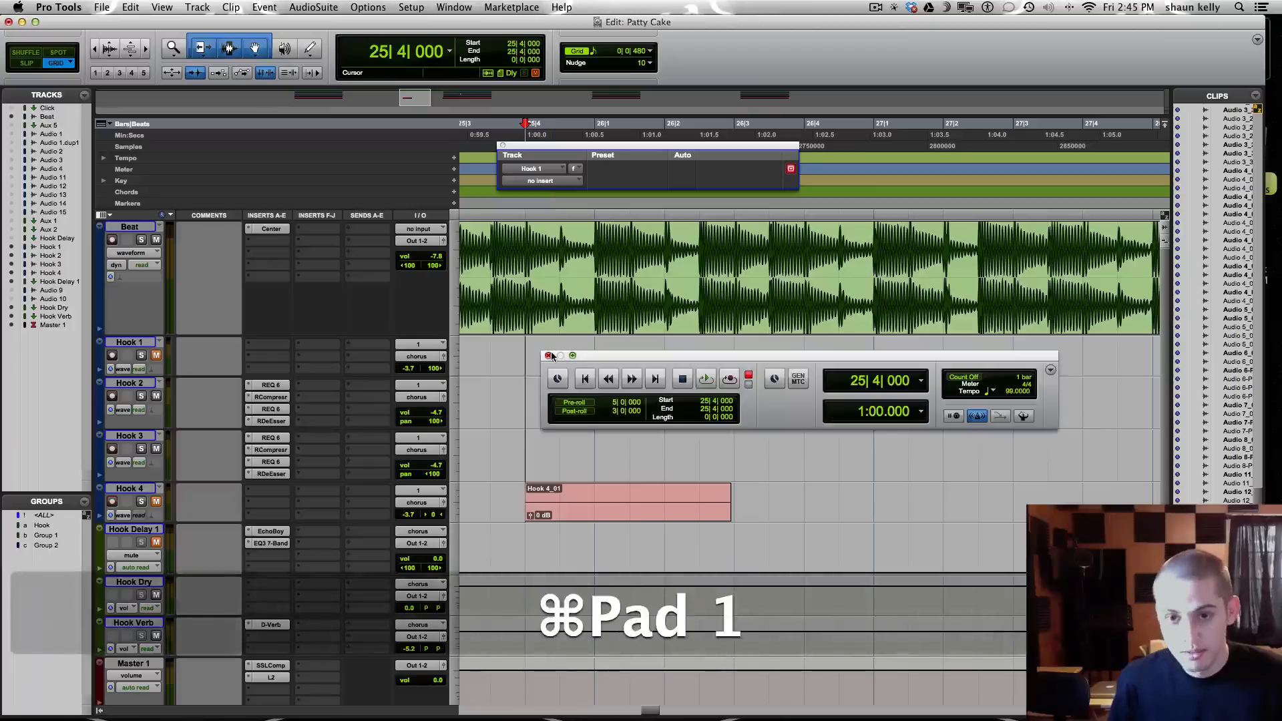
- Undo the recording on Hook 4
key("super+z")
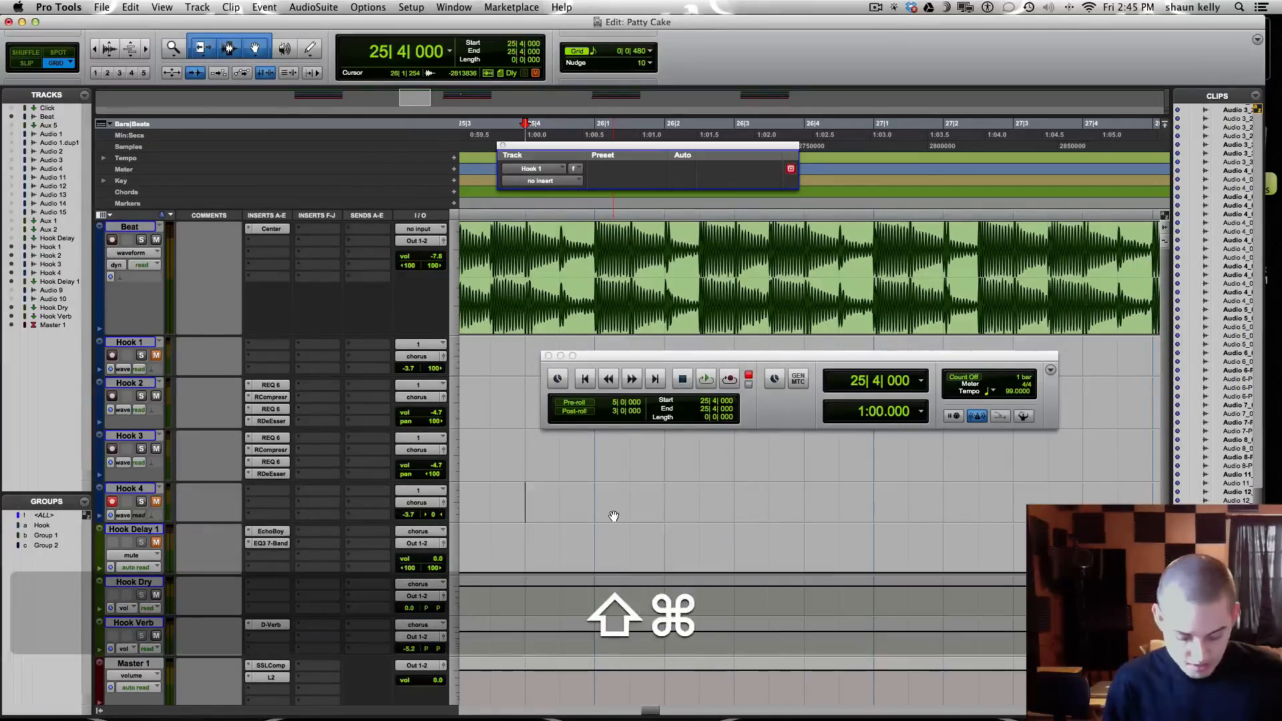
- In a new track setup, cycle the type to MIDI Track and back to Audio Track, and the format to Stereo and back to Mono
key("shift+super+n")
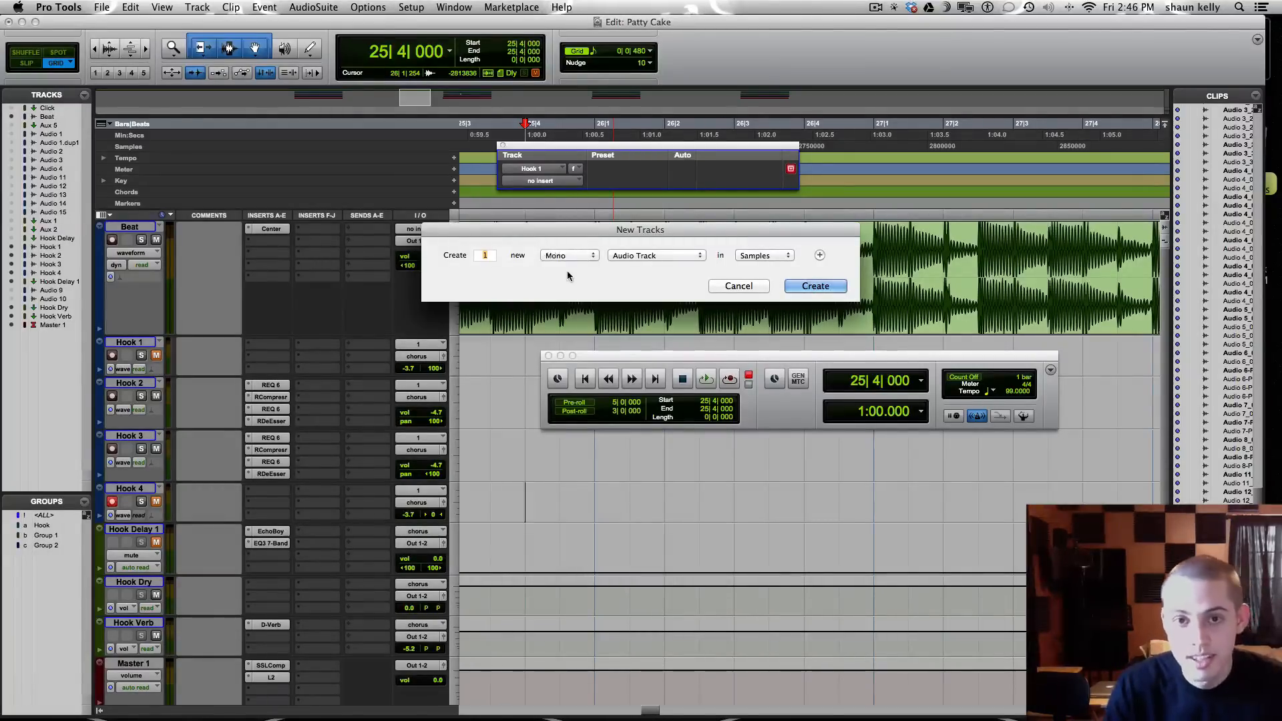
key("super")
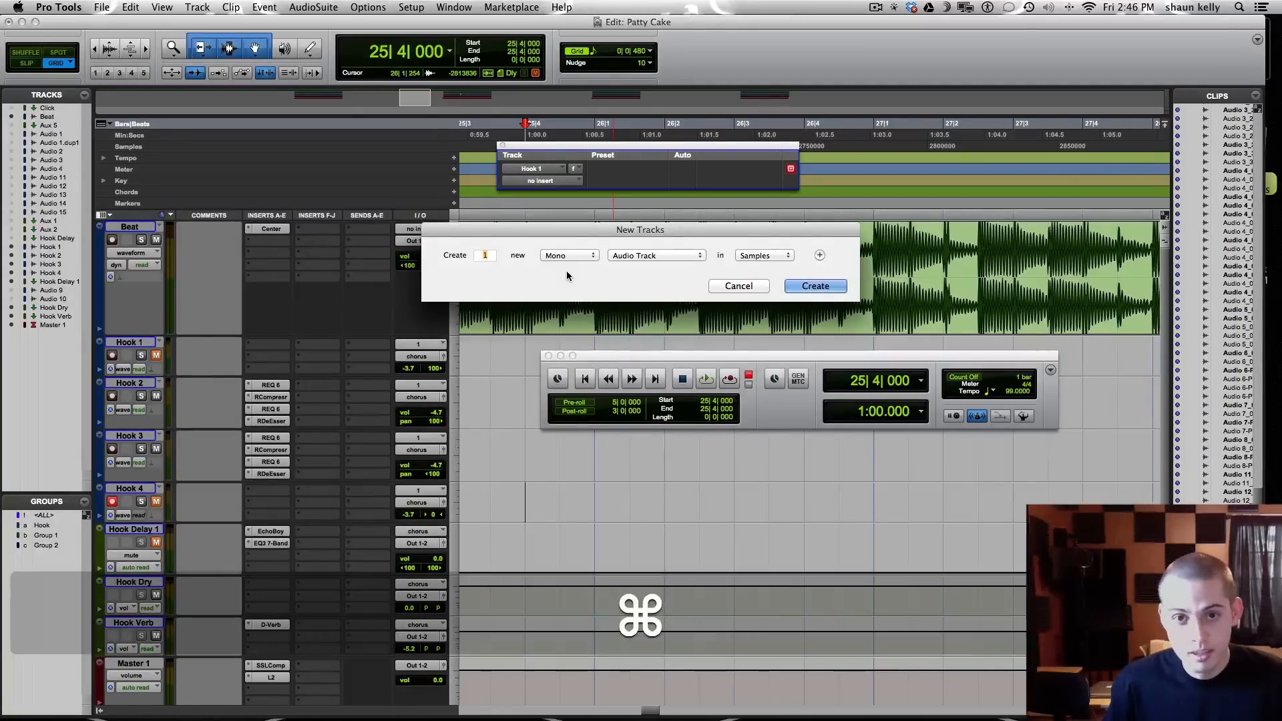
key("super+Down")
key("super+Down")
key("super+Down")
key("super+Down")
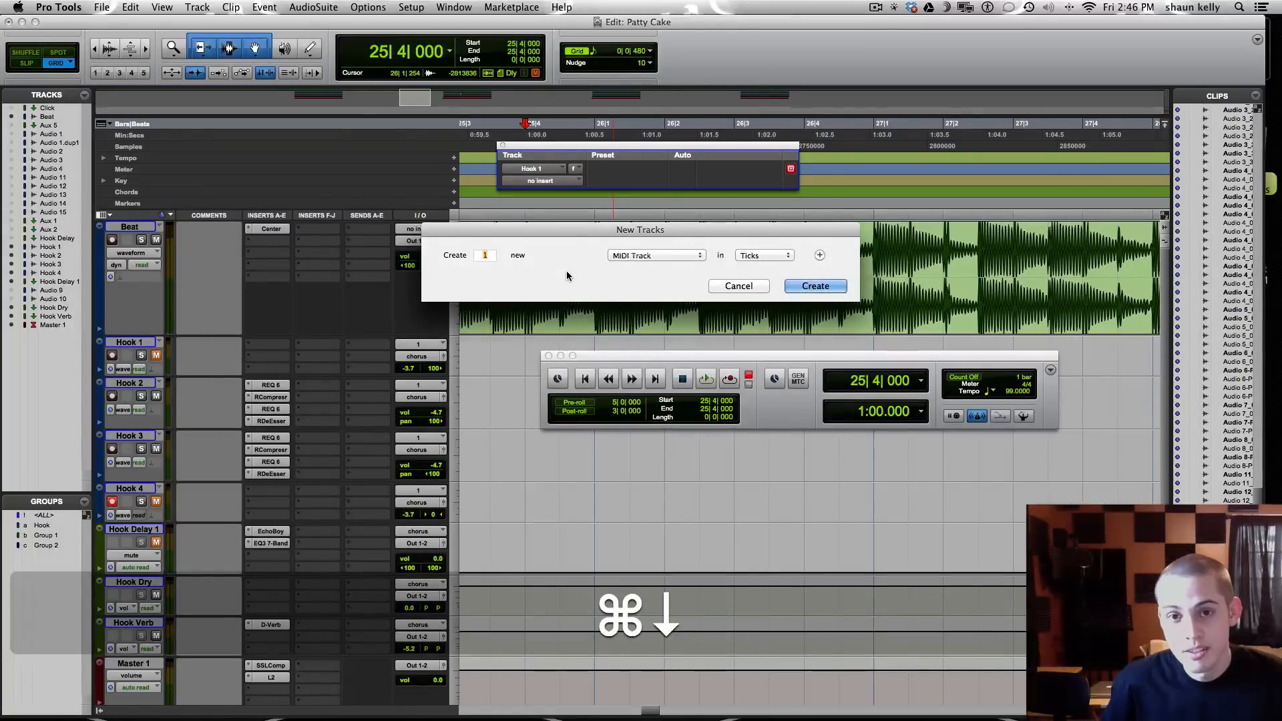
key("super+Up")
key("super+Up")
key("super+Up")
key("super+Up")
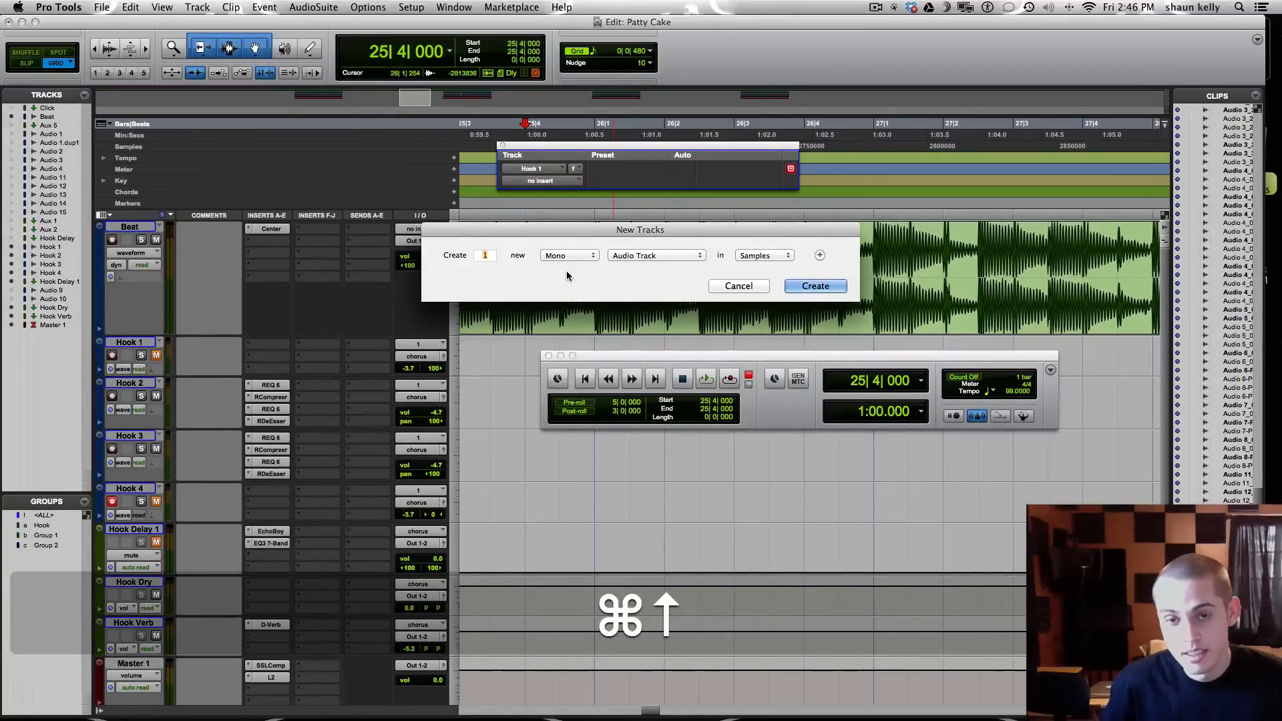
key("super+Right")
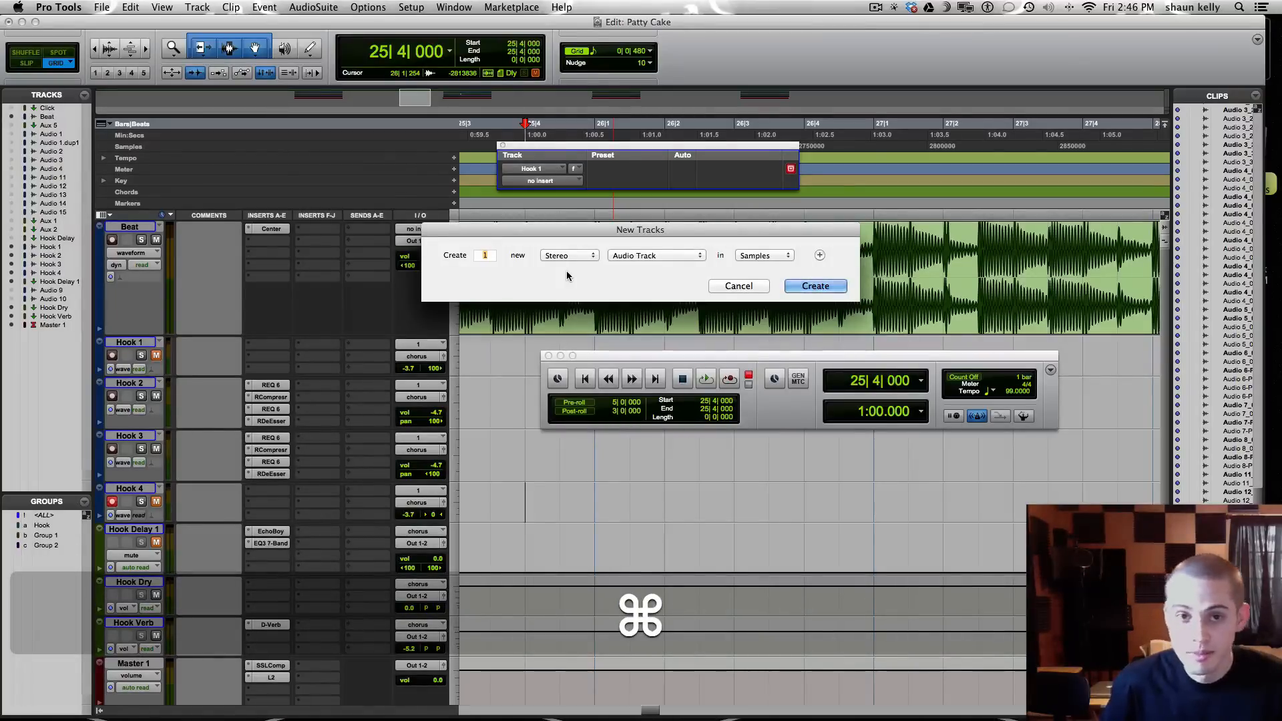
key("super+Left")
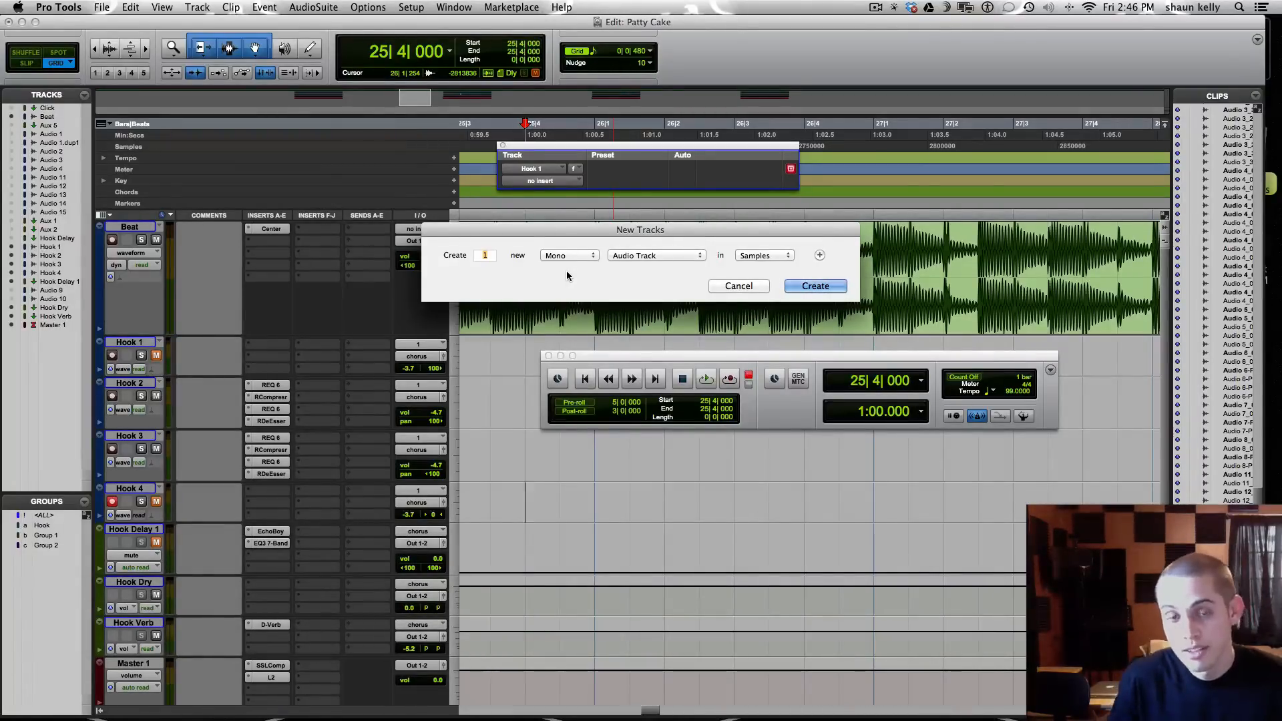
- Add two more rows to the new tracks setup: a stereo Audio Track and a stereo Instrument Track in Ticks
key("shift+super+Down")
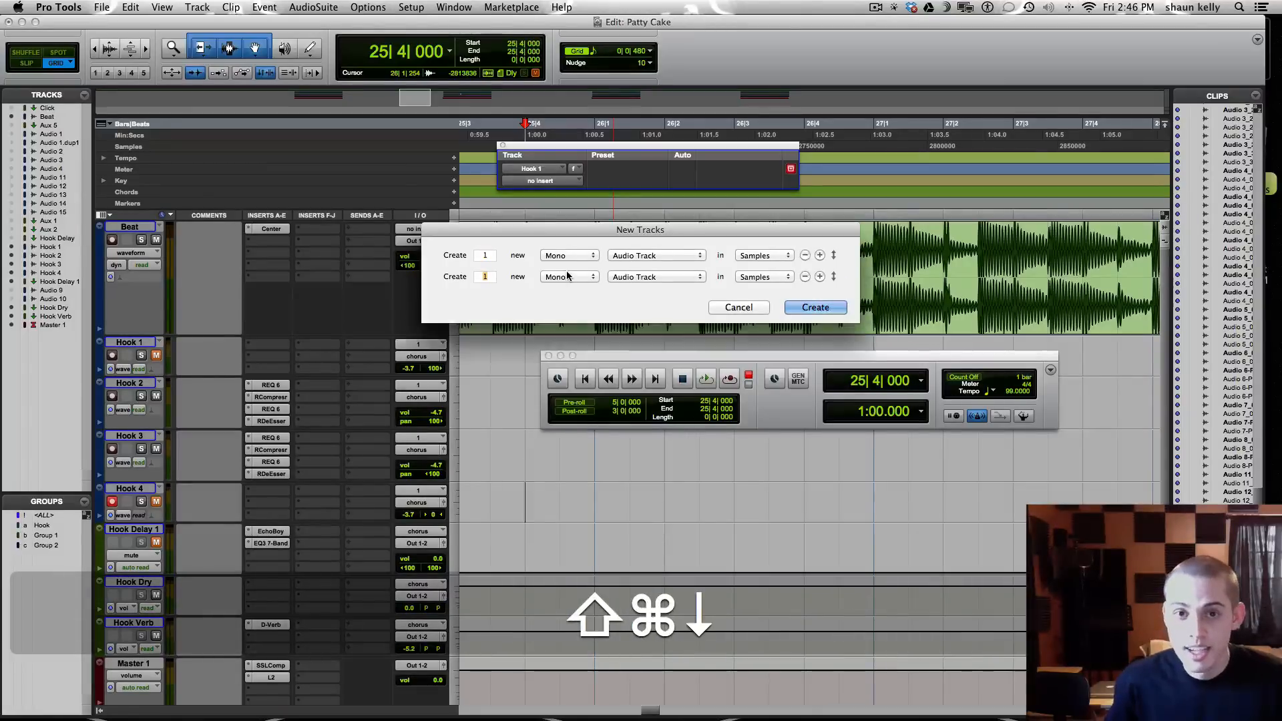
key("super+Right")
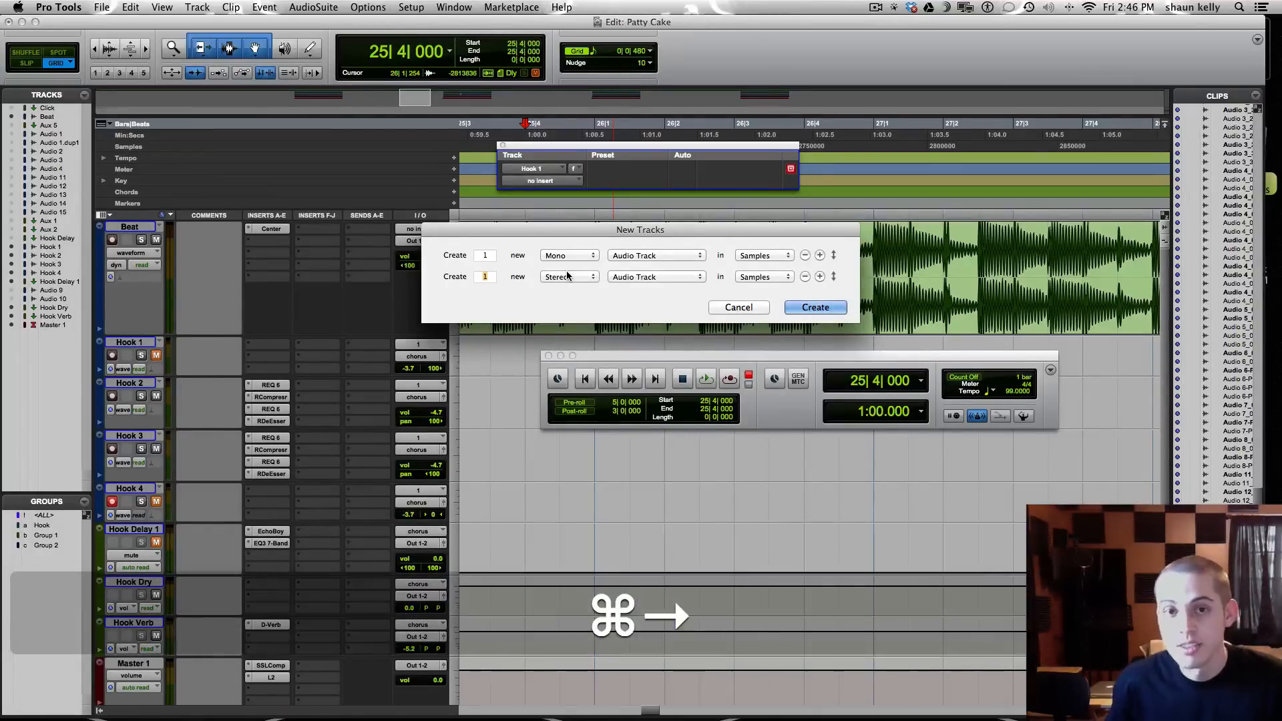
key("shift+super+Down")
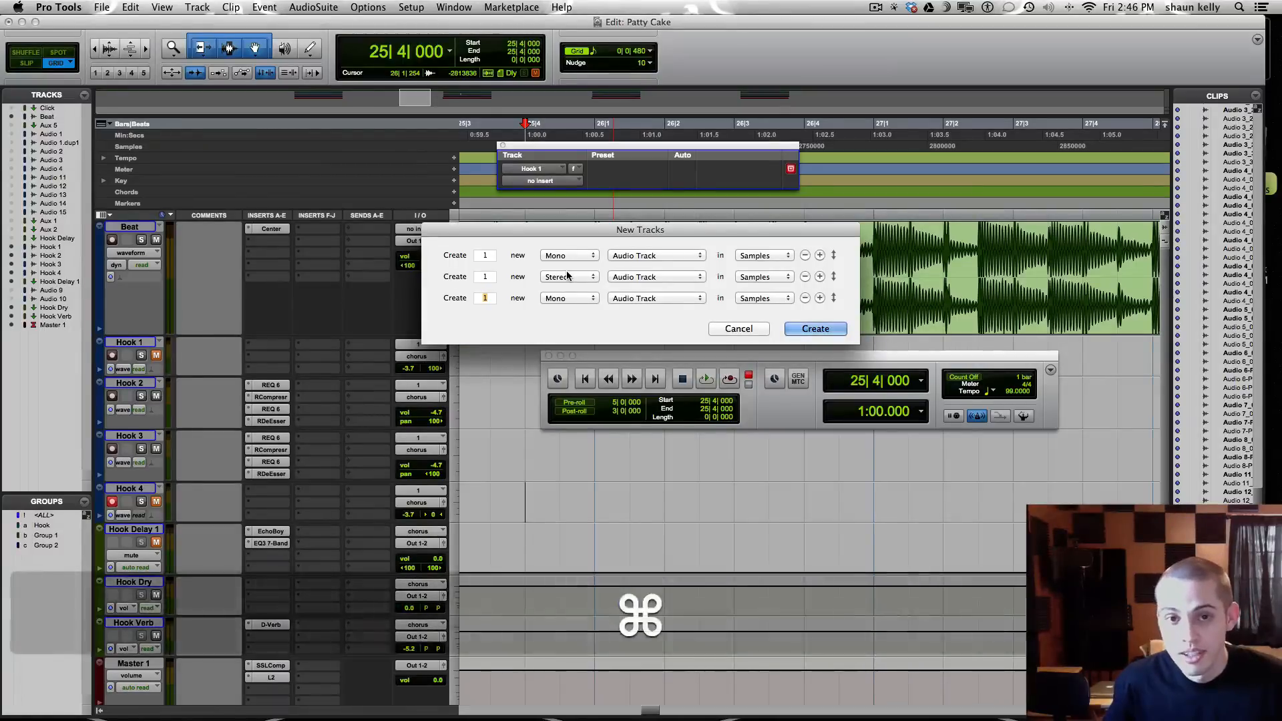
key("super+Right")
key("super+Down")
key("super+Down")
key("super+Down")
key("super+Down")
key("super+Down")
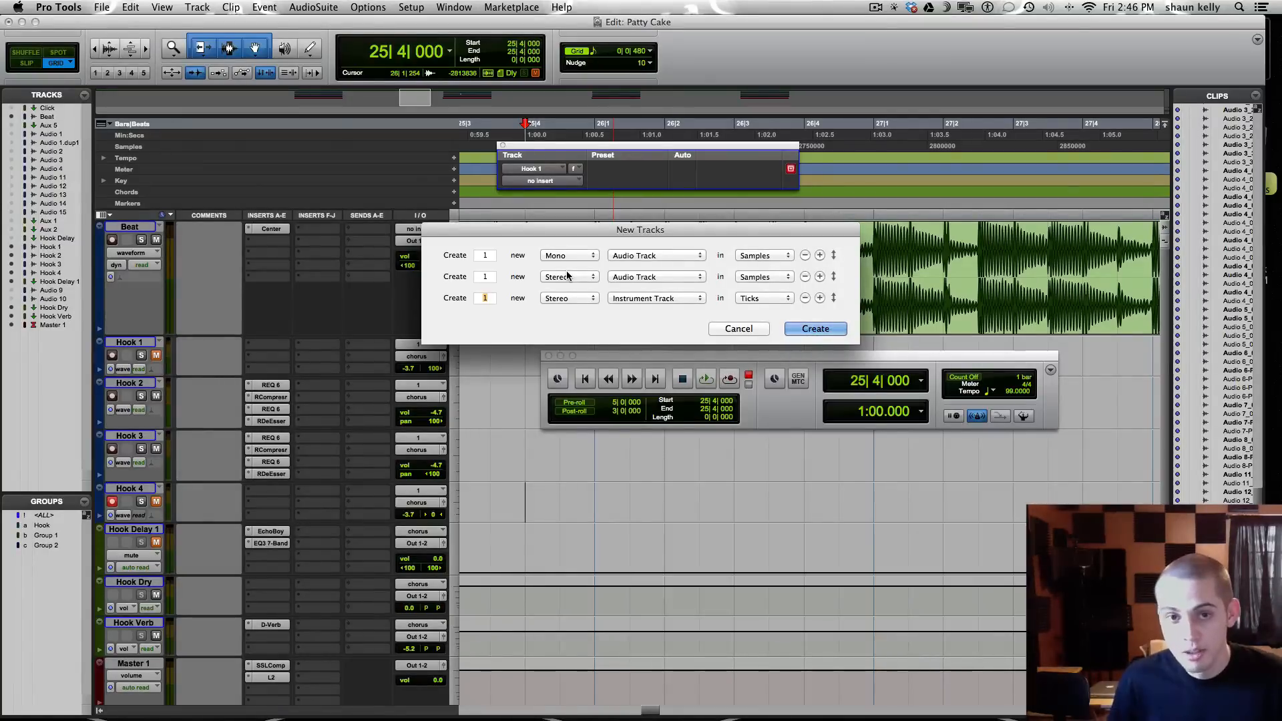
- Remove the two extra rows from the new tracks setup, and cancel it without creating any tracks
key("shift+super+Up")
key("shift+super+Up")
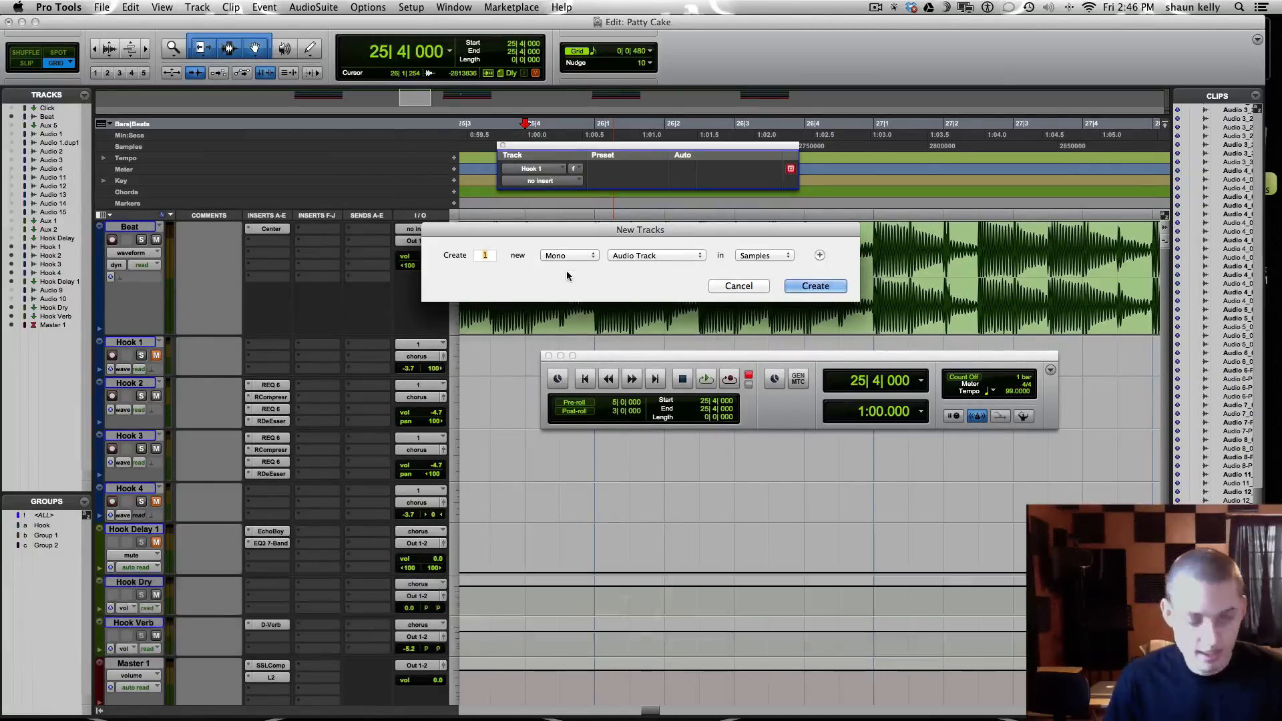
key("Escape")
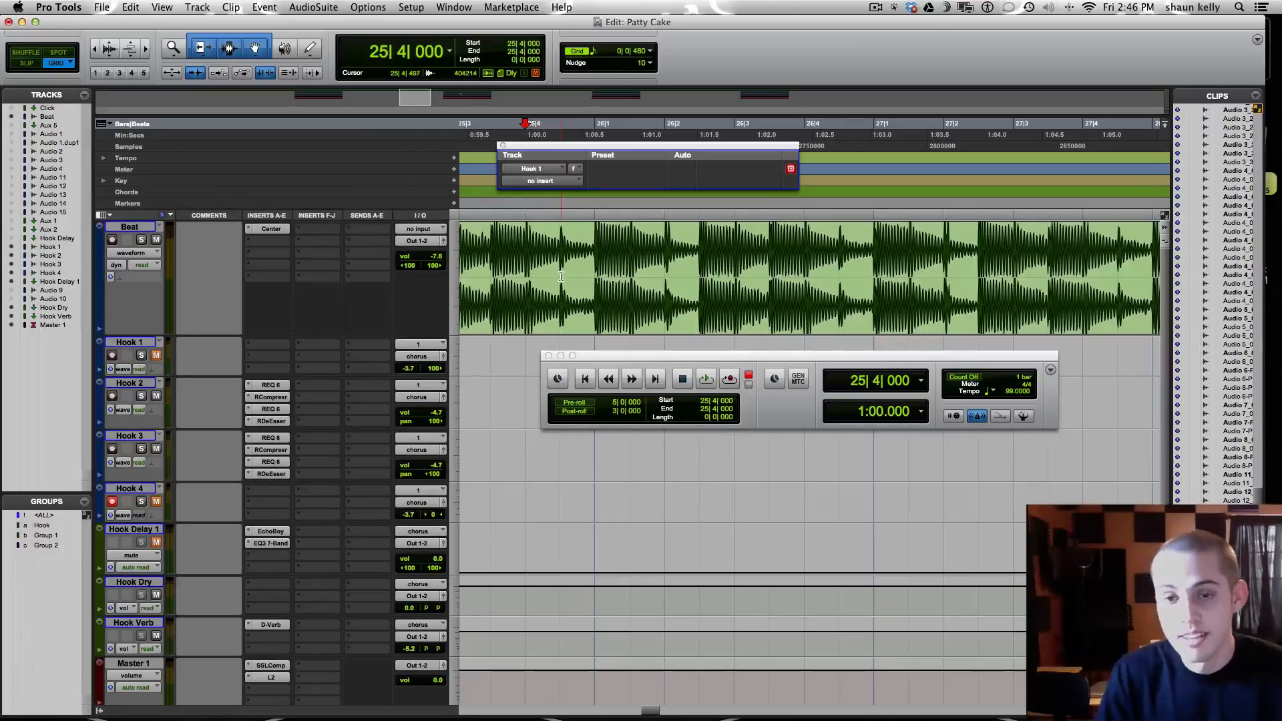
- Close the empty Hook 1 plug-in window
left_click(502, 146)
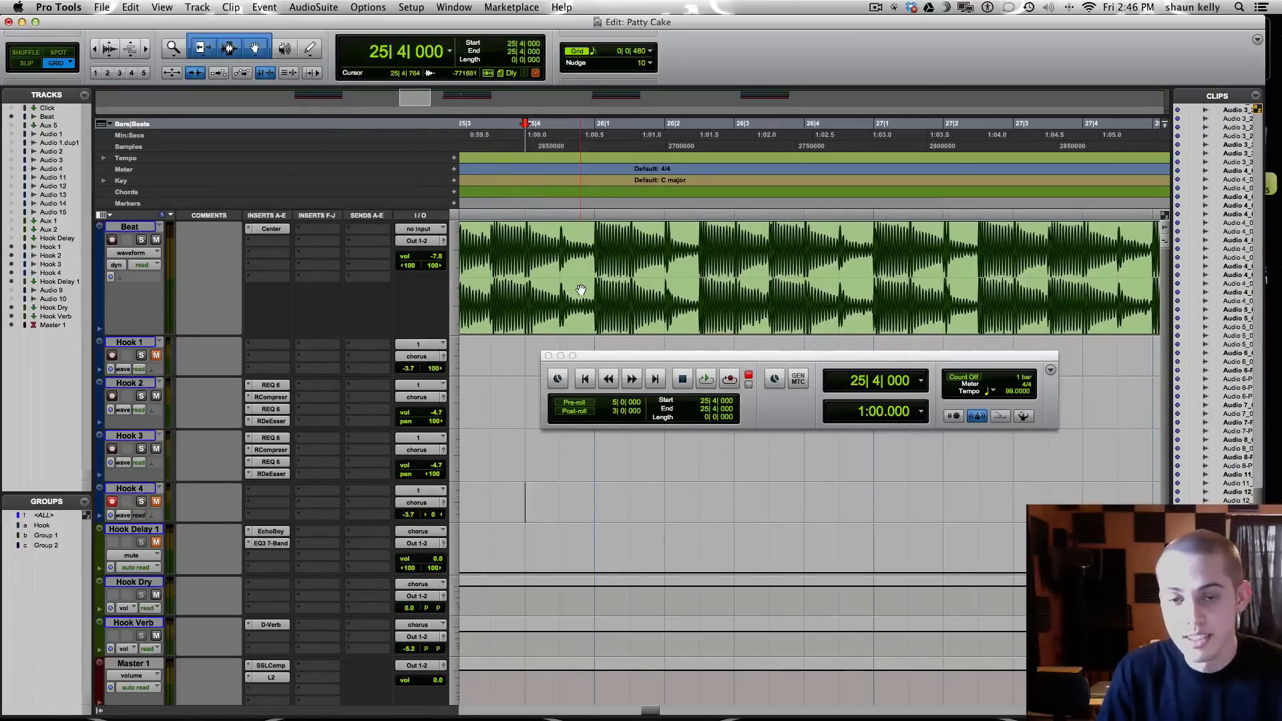